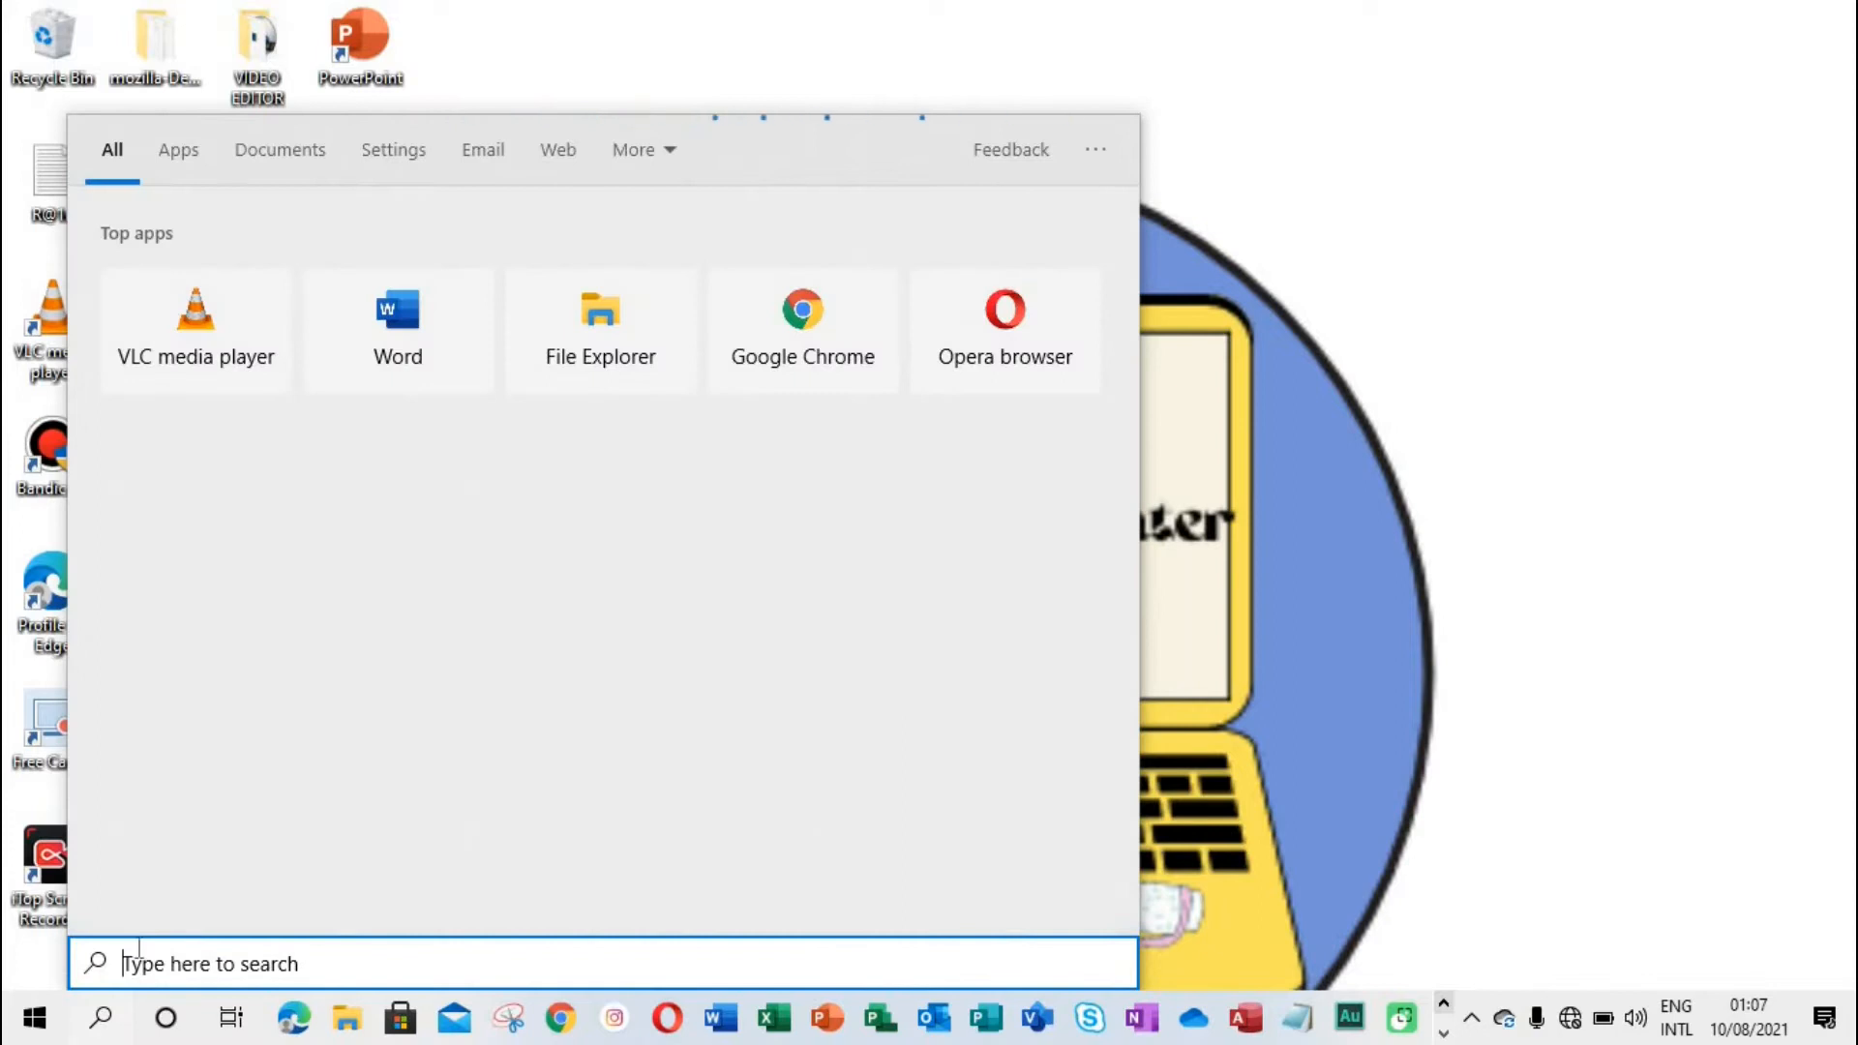
Launch Excel, show the full list of new workbook templates and maximize the window
{"action": "type", "text": "excel"}
{"action": "key", "text": "Return"}
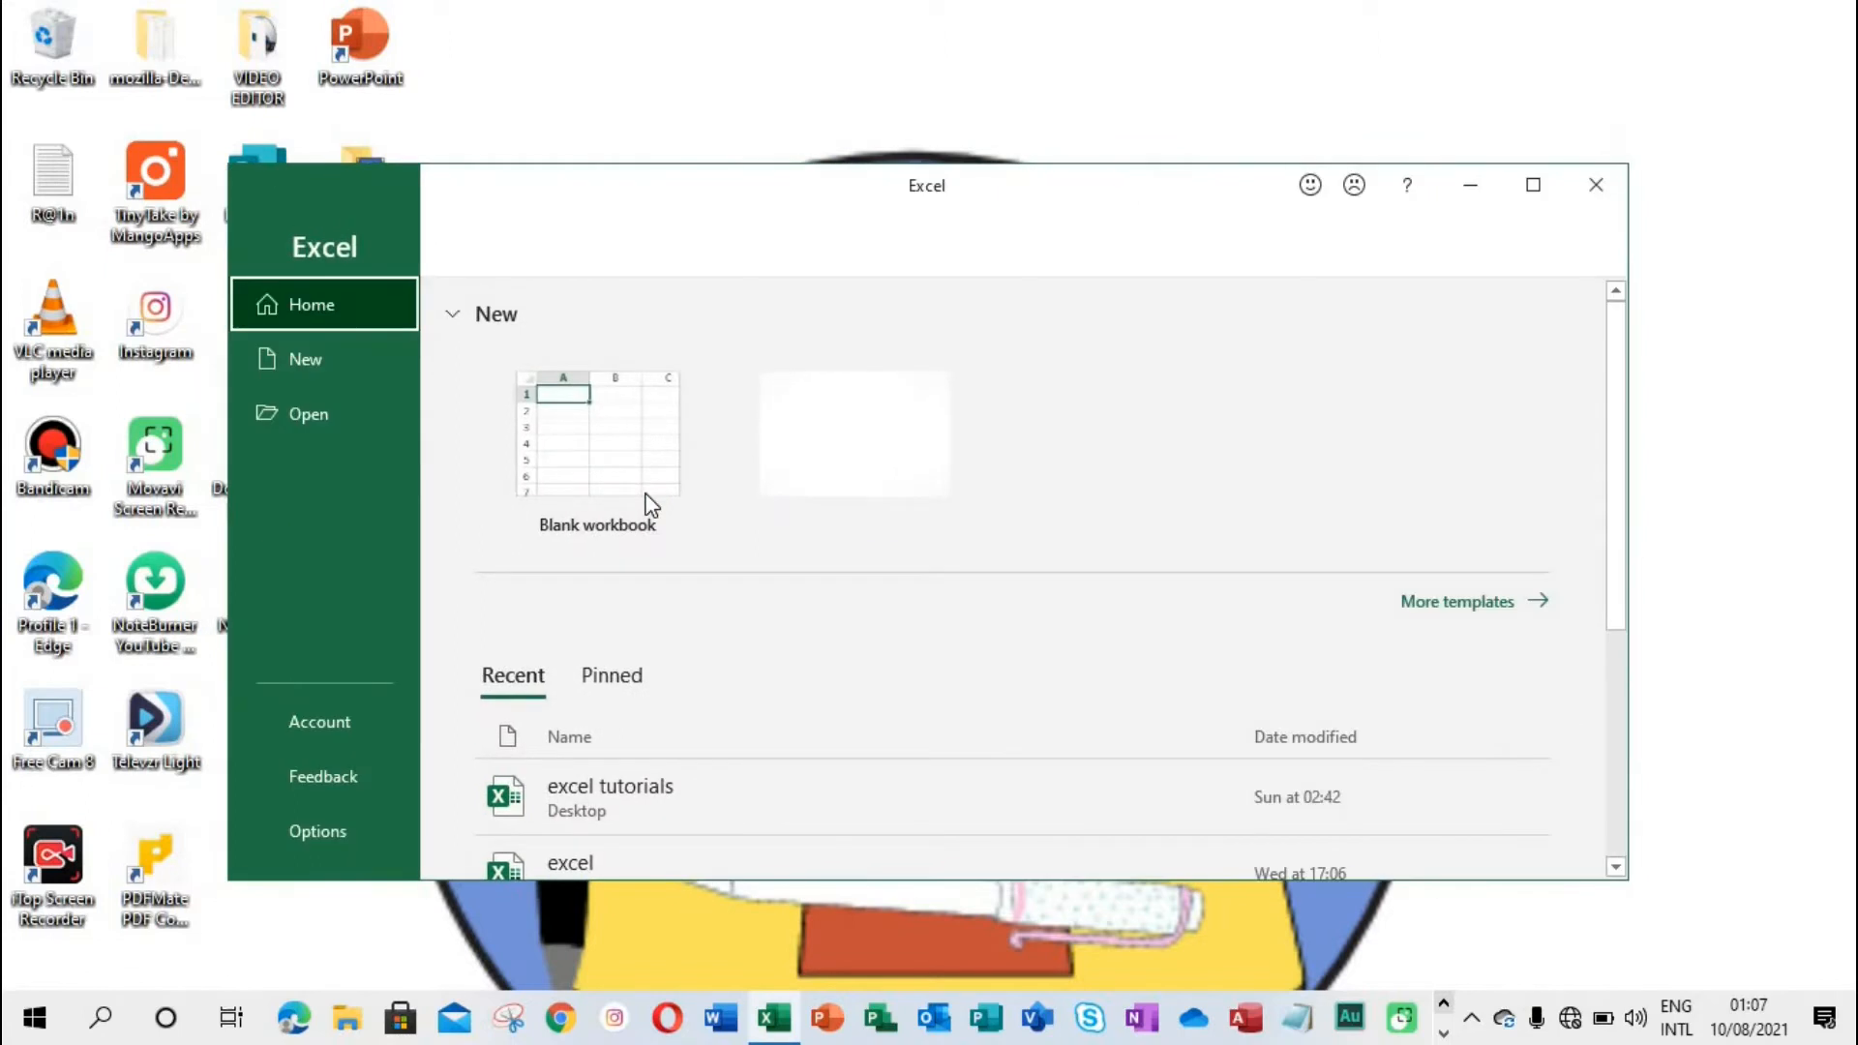
{"action": "left_click", "coordinate": [1483, 600]}
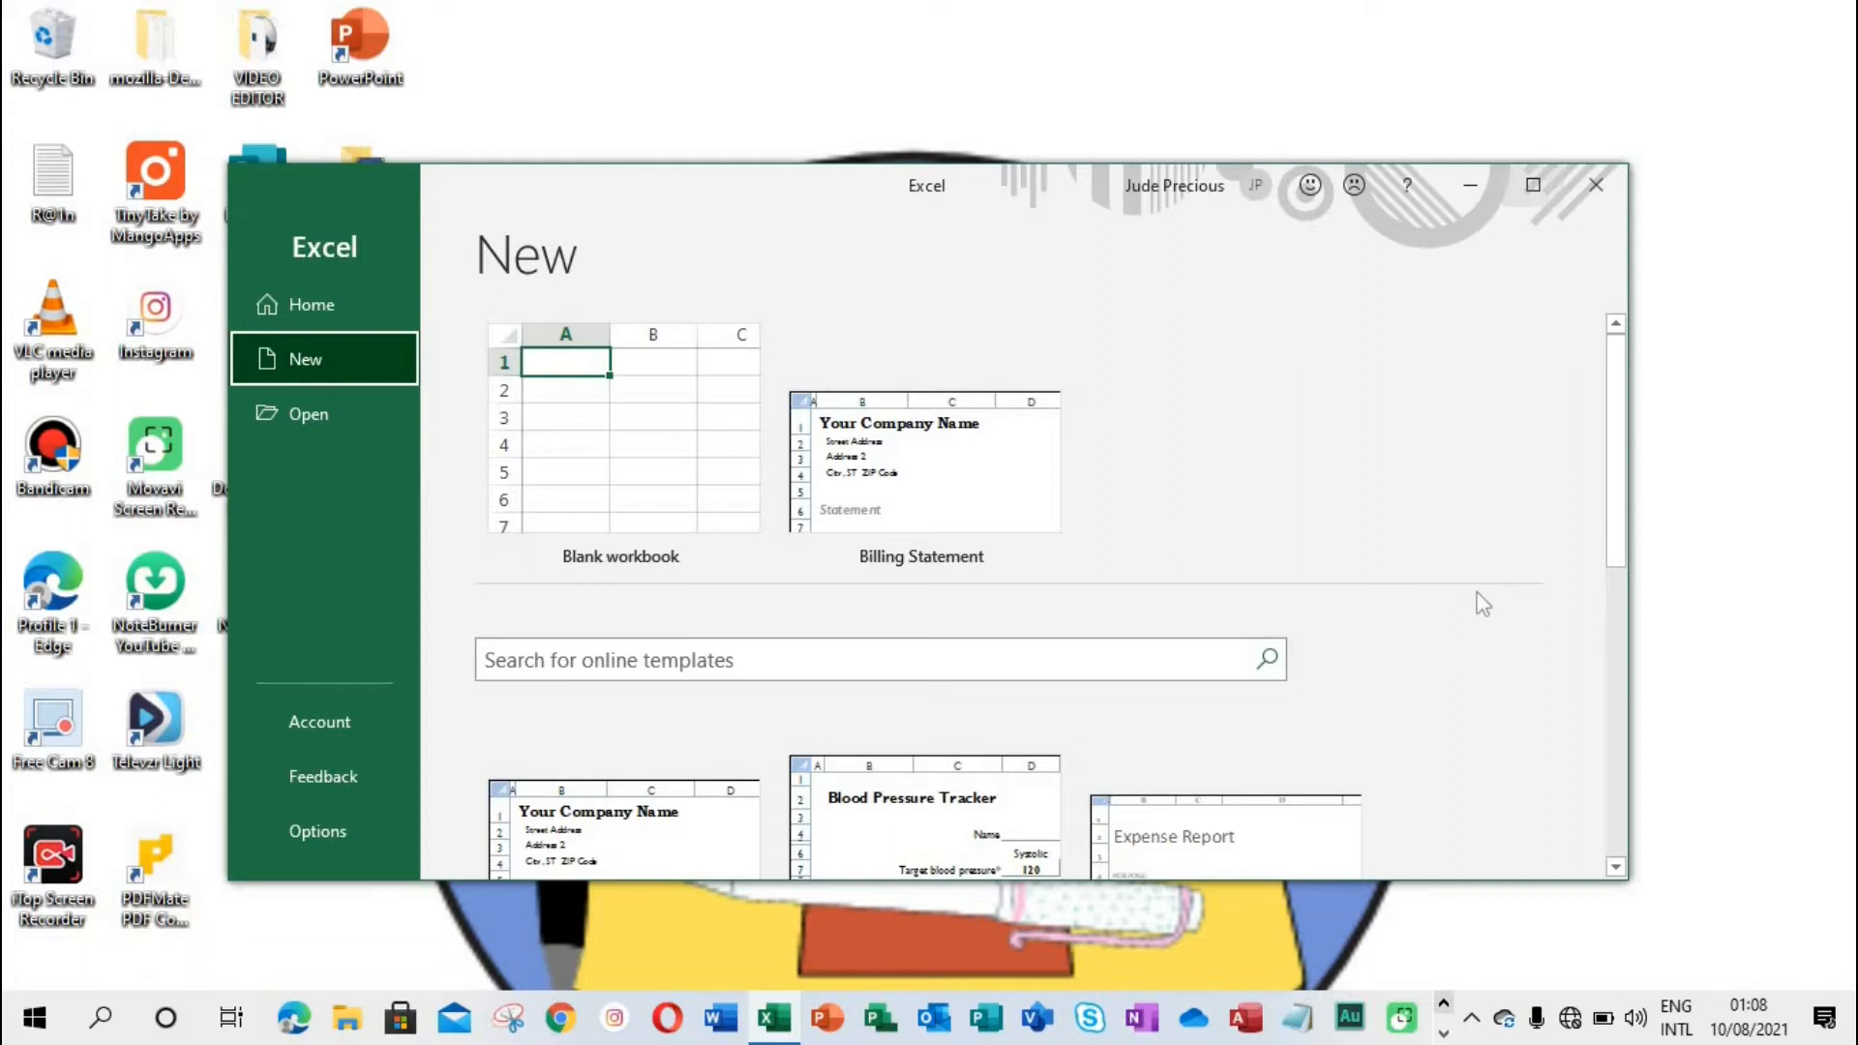
{"action": "left_click", "coordinate": [1533, 186]}
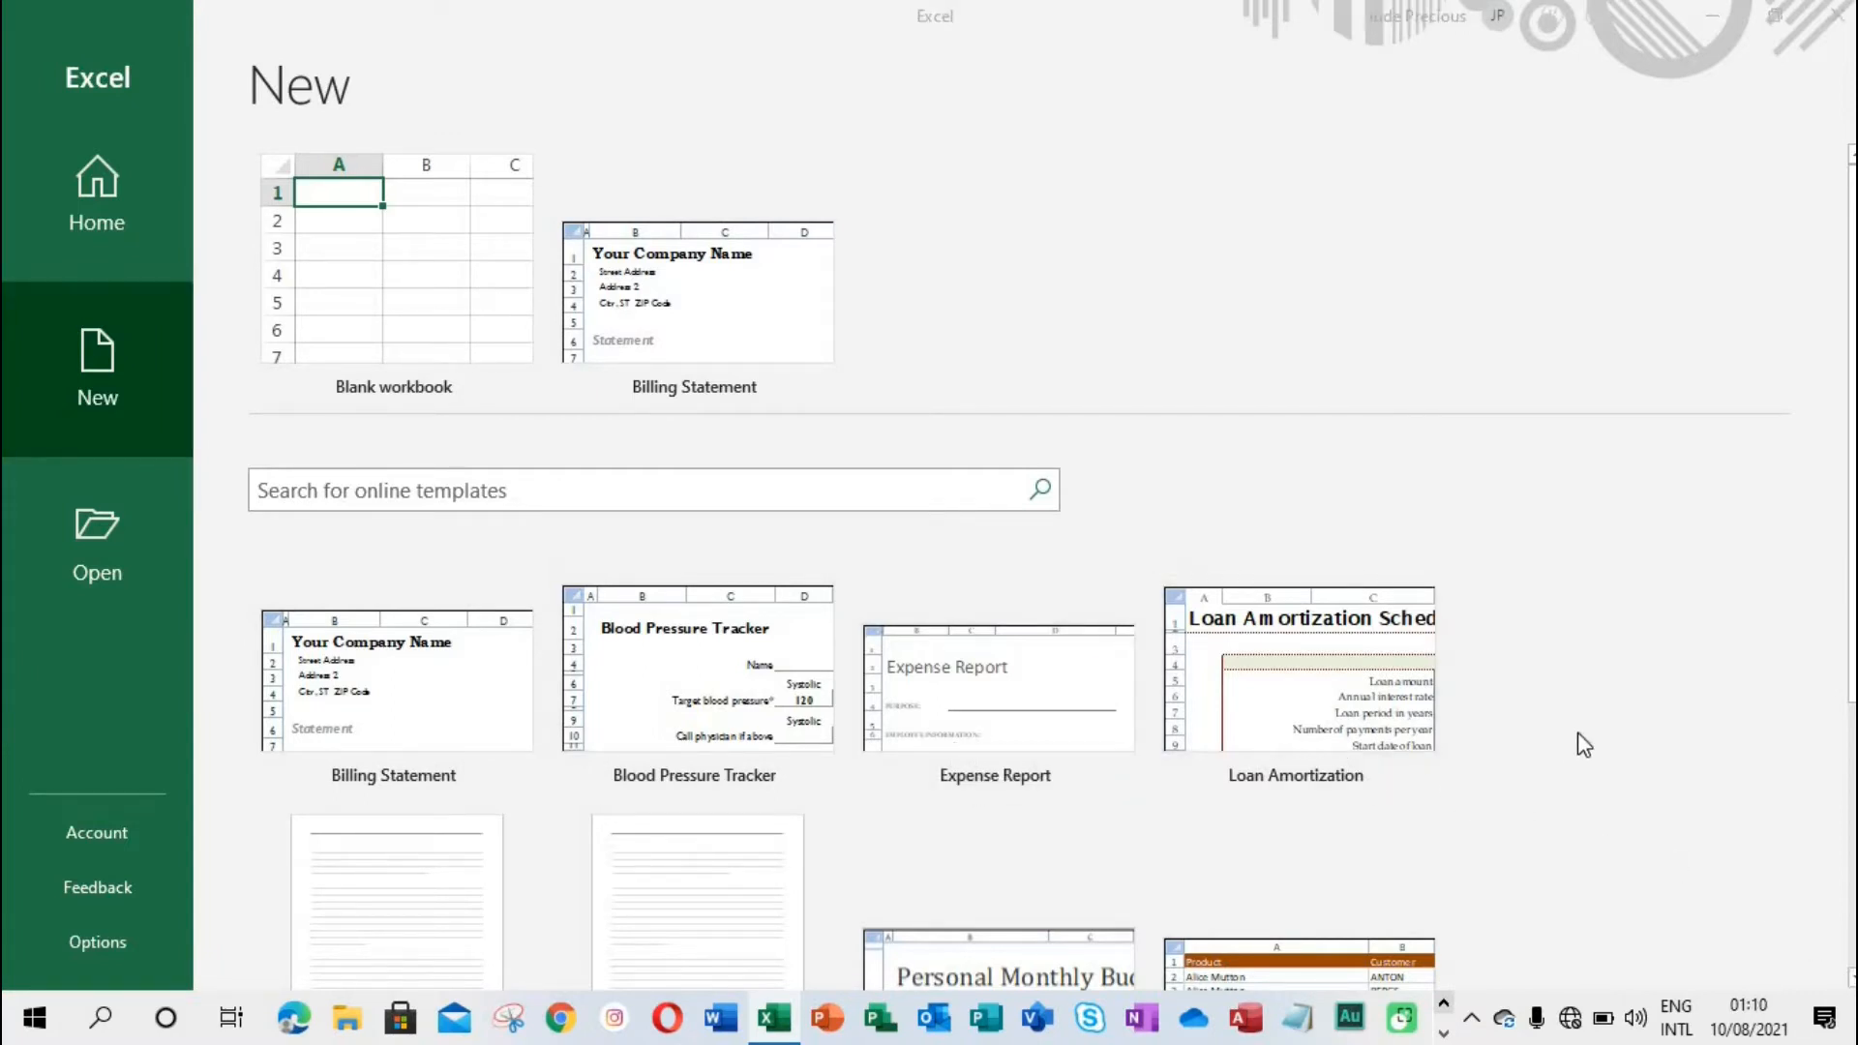
Look through the available templates and create a new blank workbook
{"action": "left_click", "coordinate": [1850, 978]}
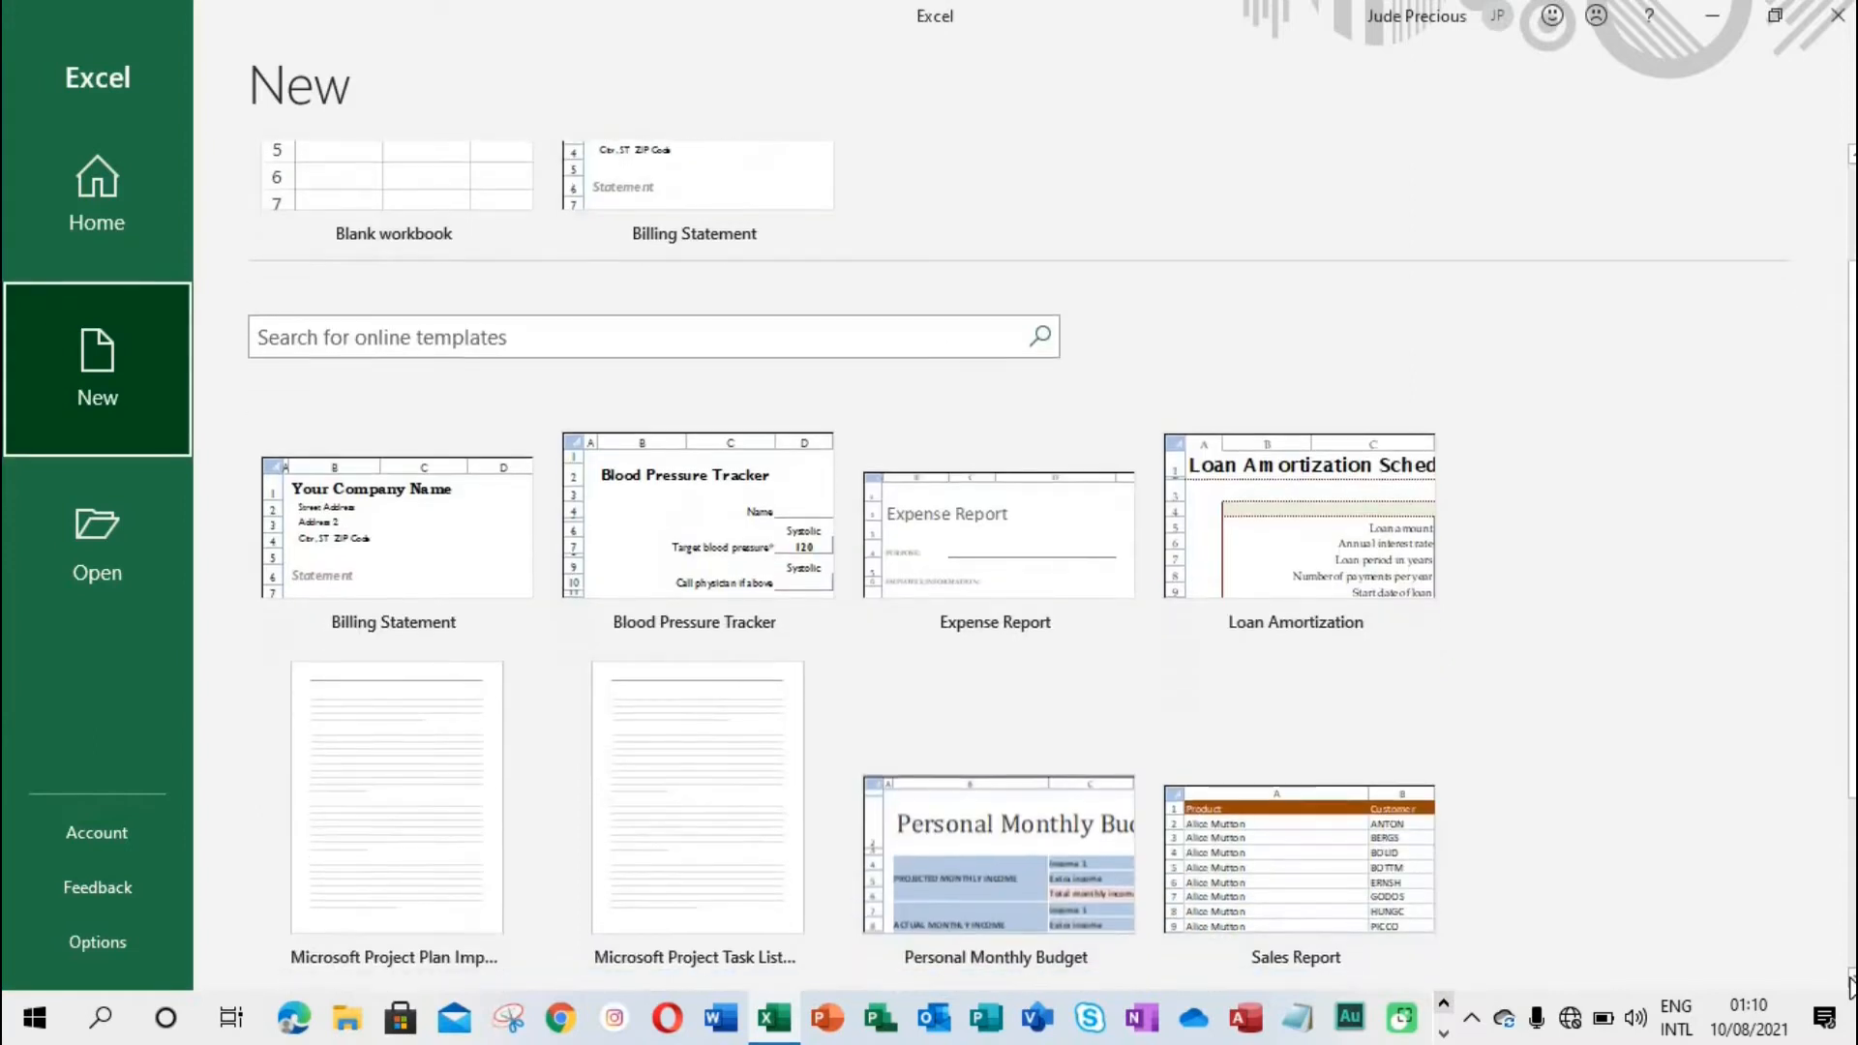
{"action": "left_click", "coordinate": [1851, 979]}
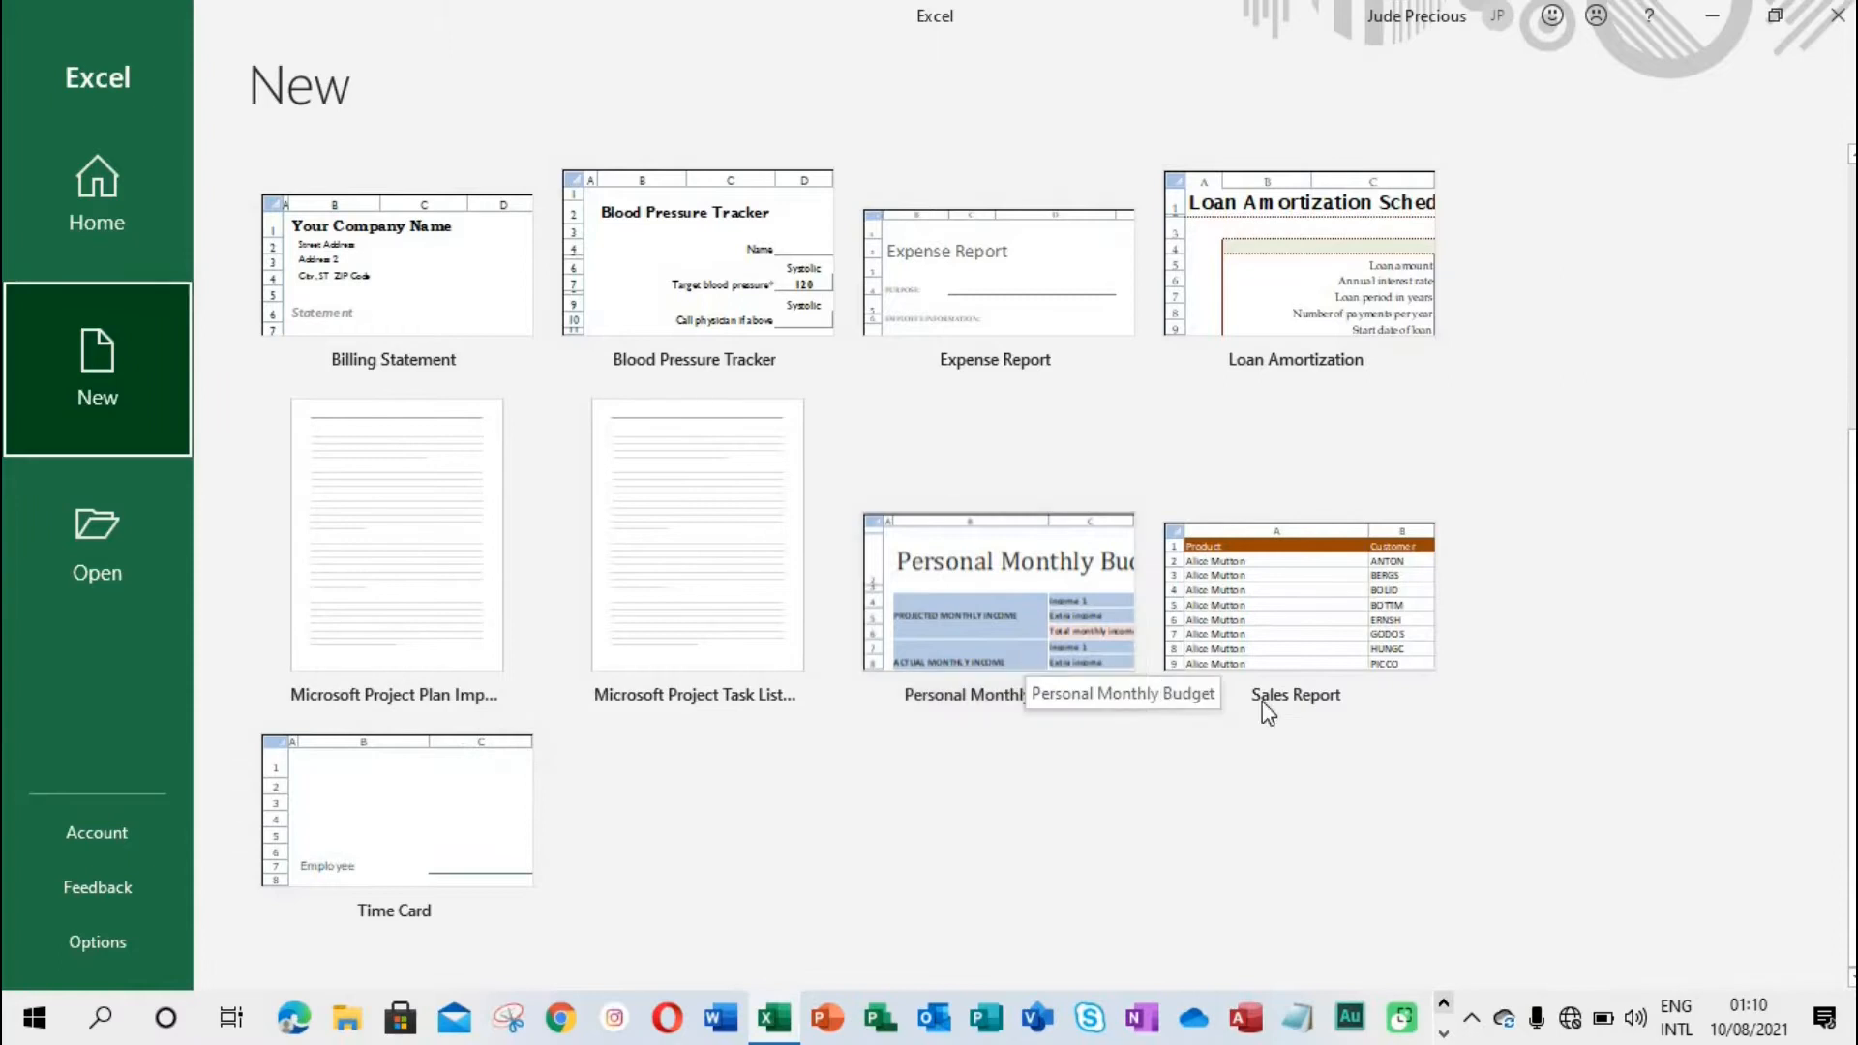
{"action": "left_click", "coordinate": [1850, 160]}
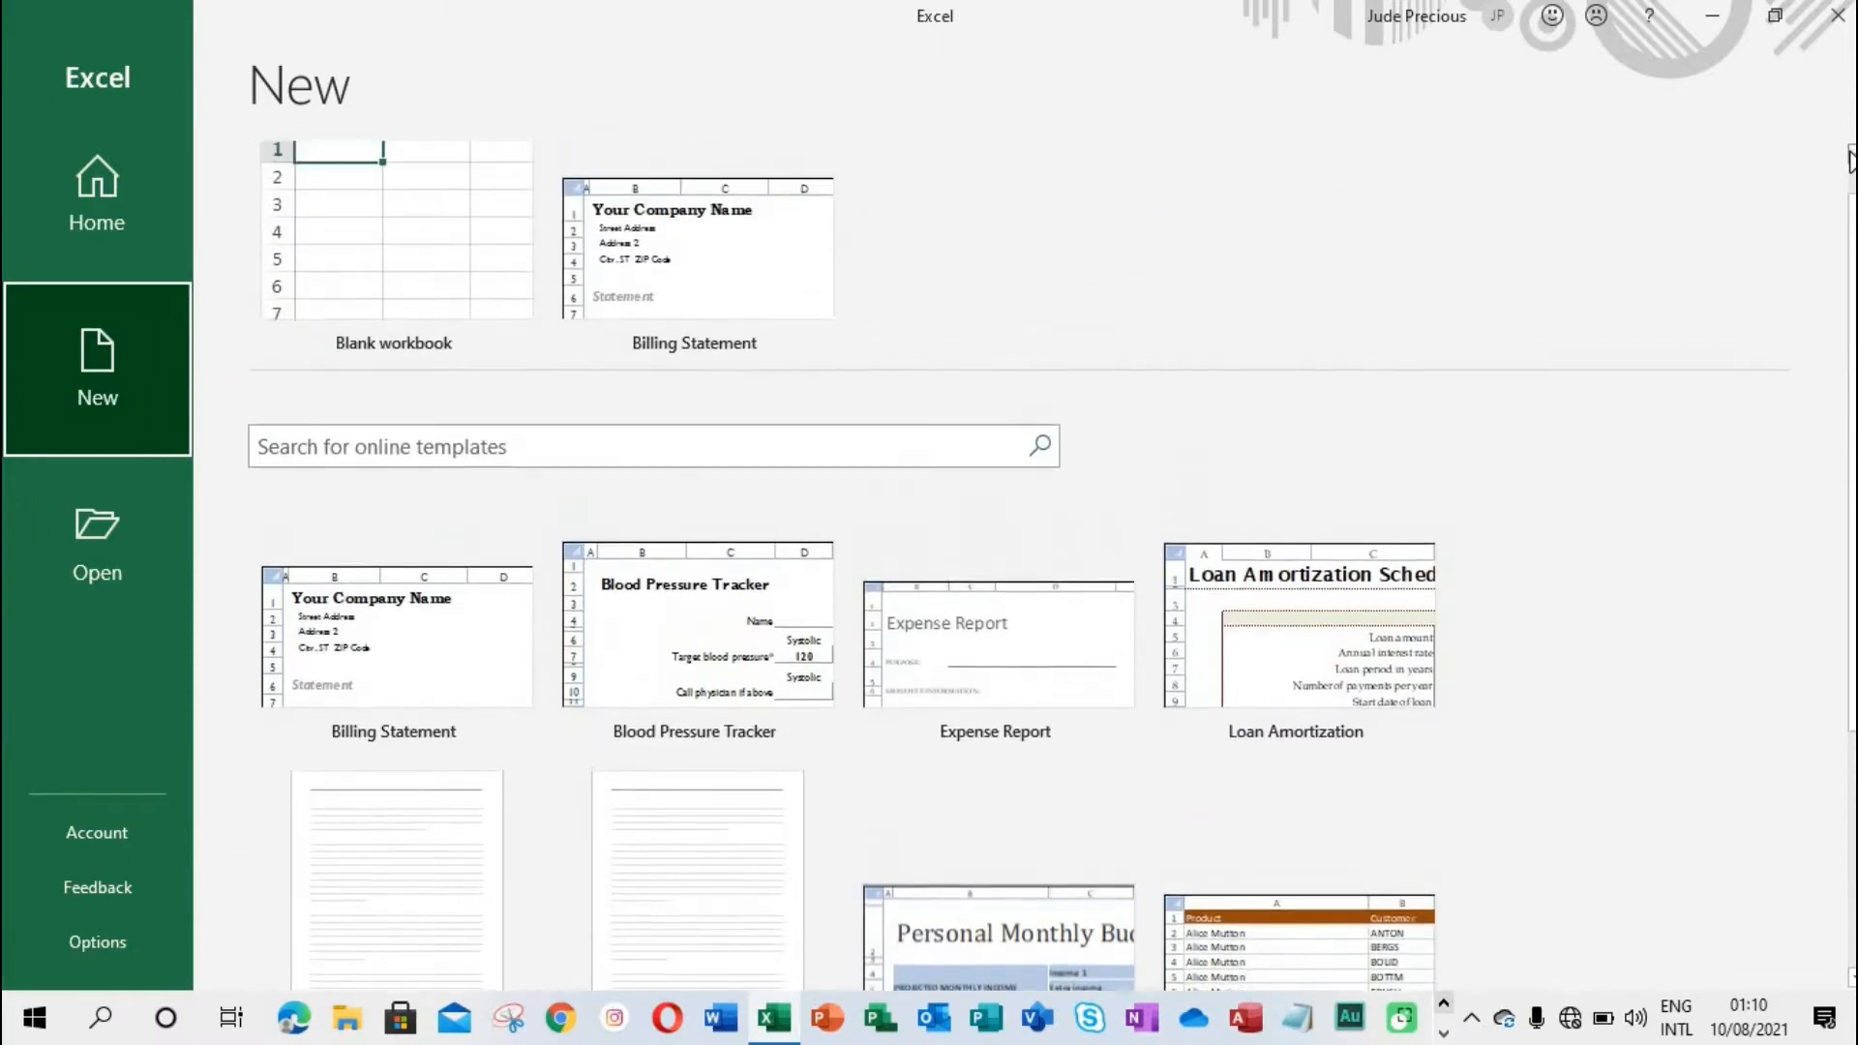
{"action": "left_click", "coordinate": [1851, 160]}
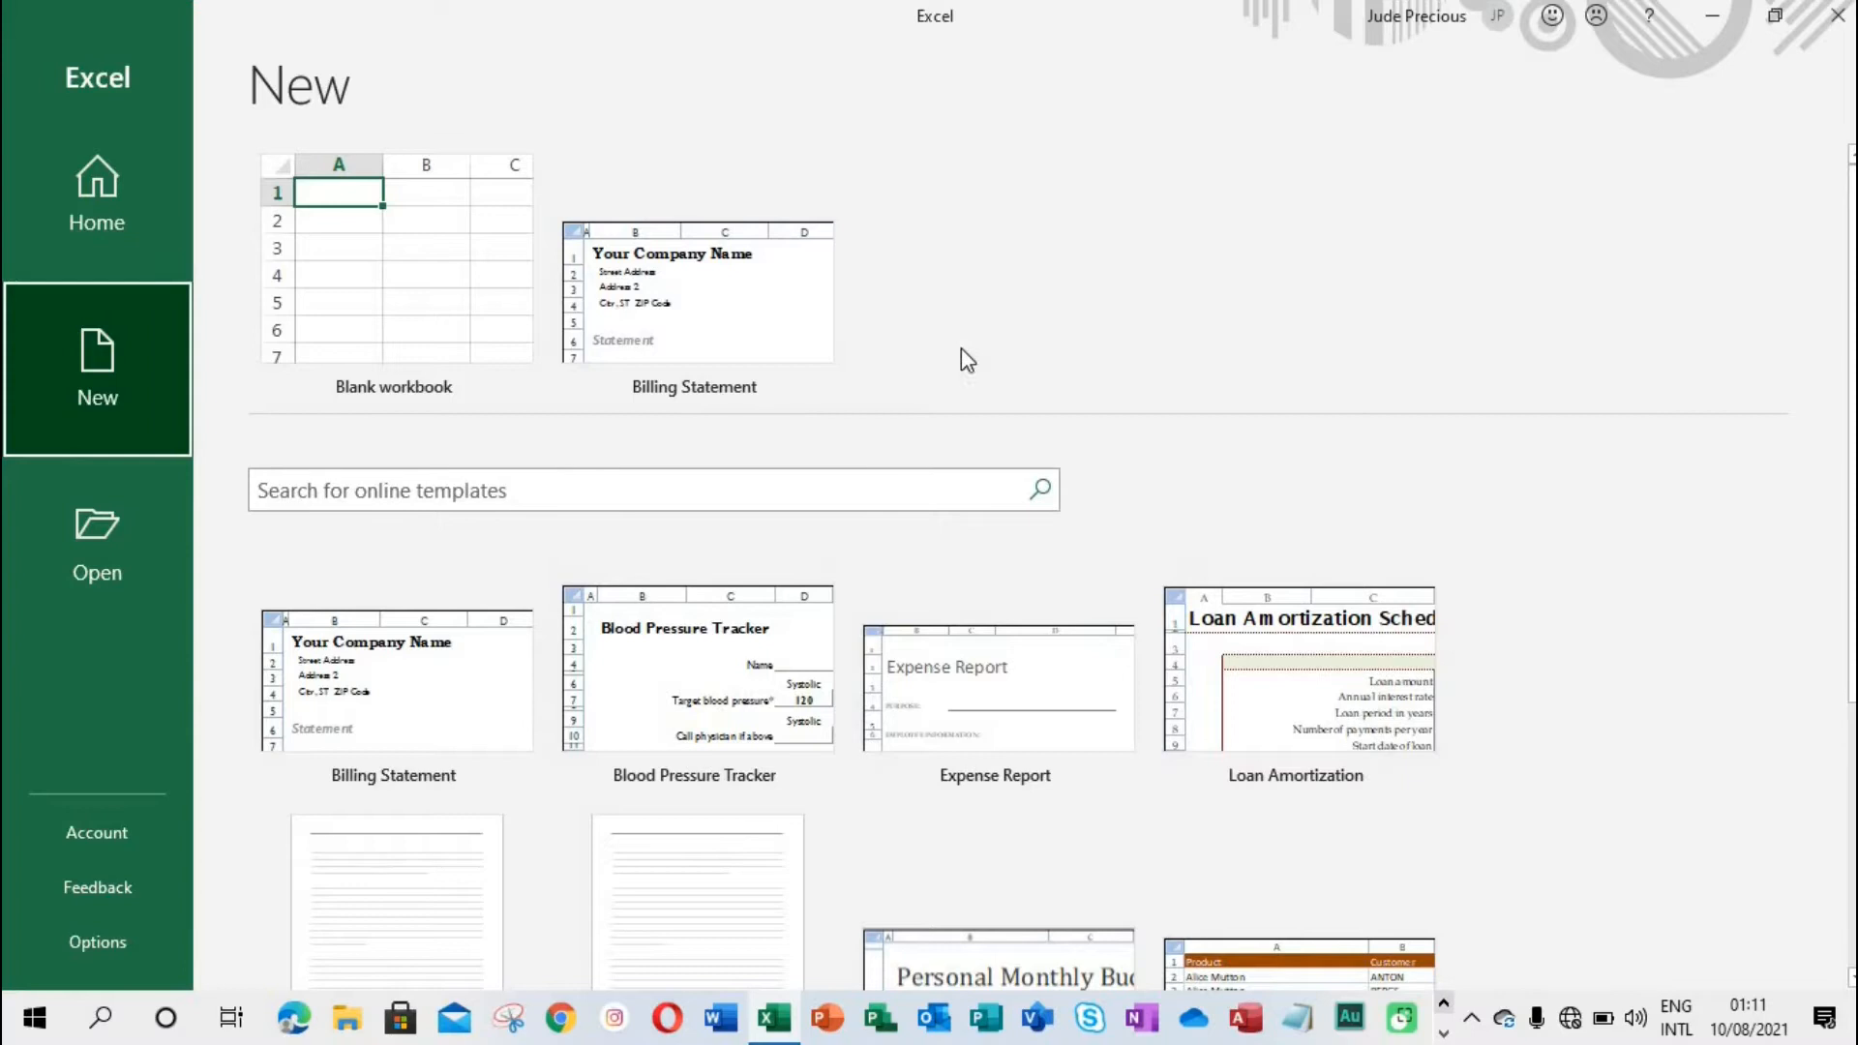
{"action": "left_click", "coordinate": [846, 485]}
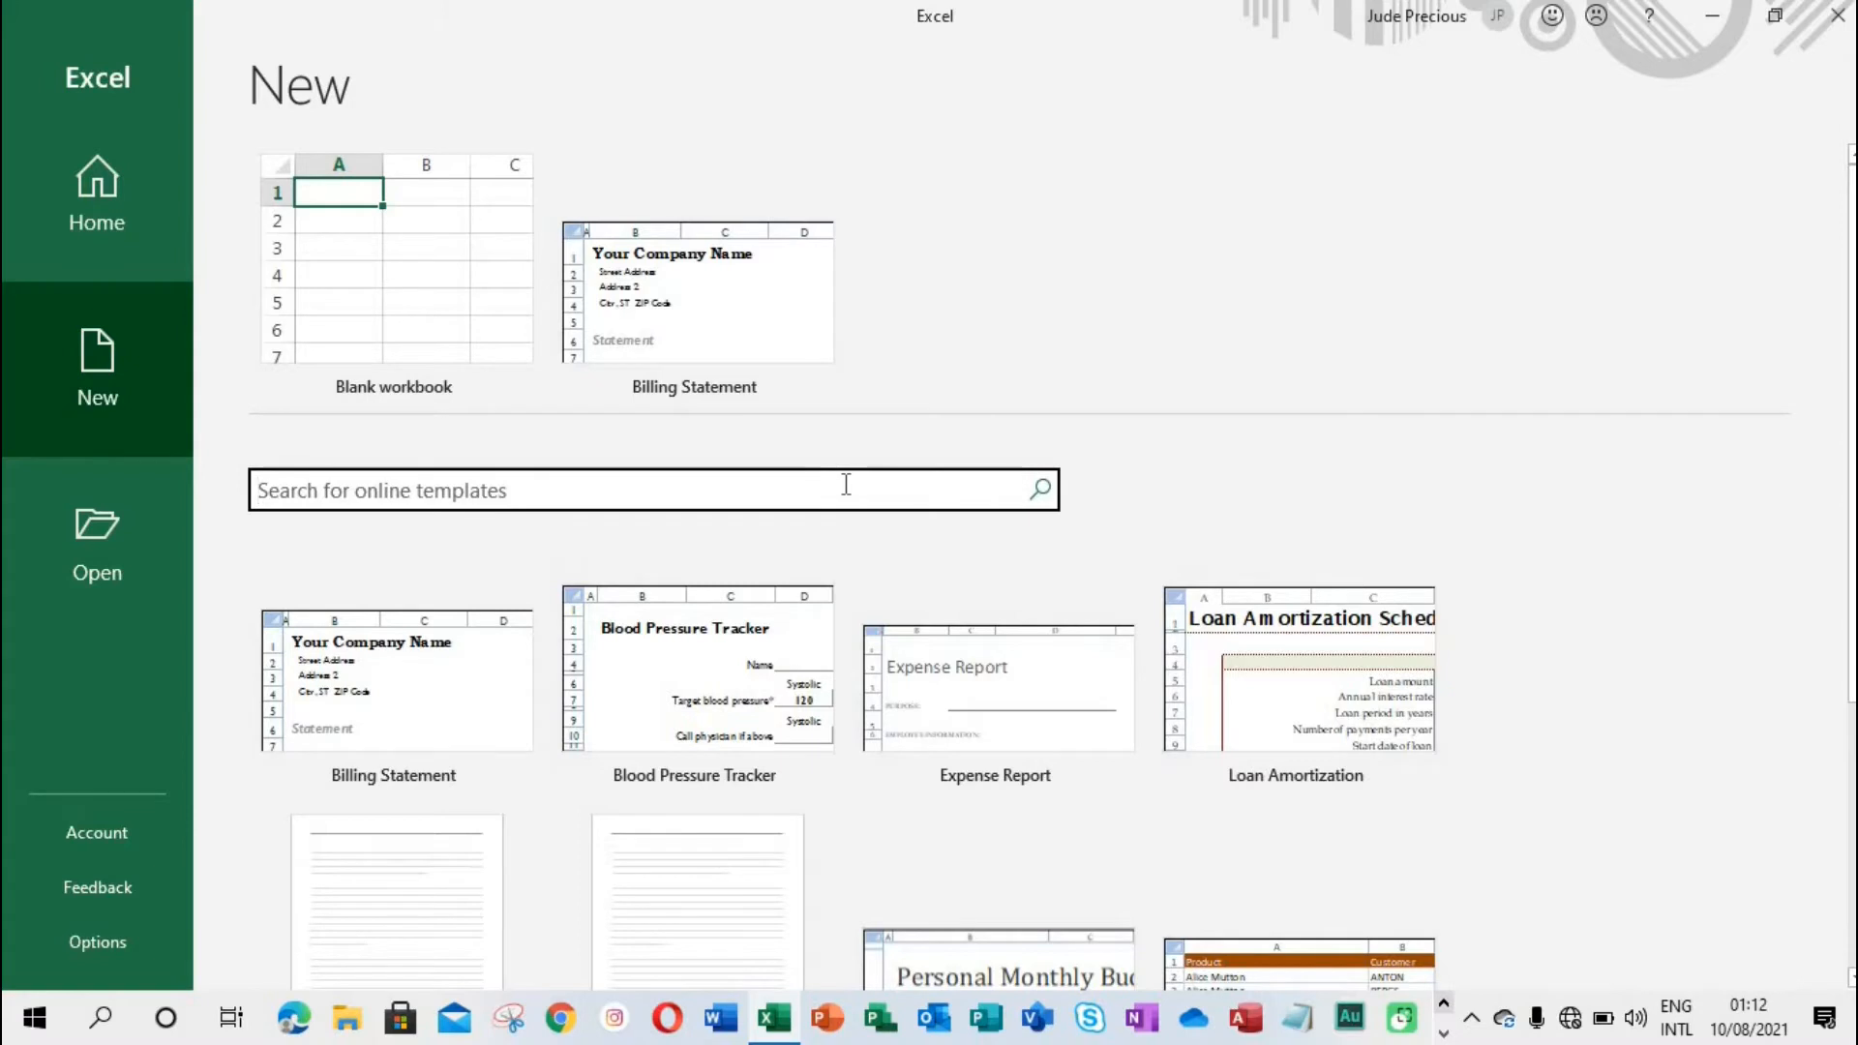
{"action": "left_click", "coordinate": [418, 272]}
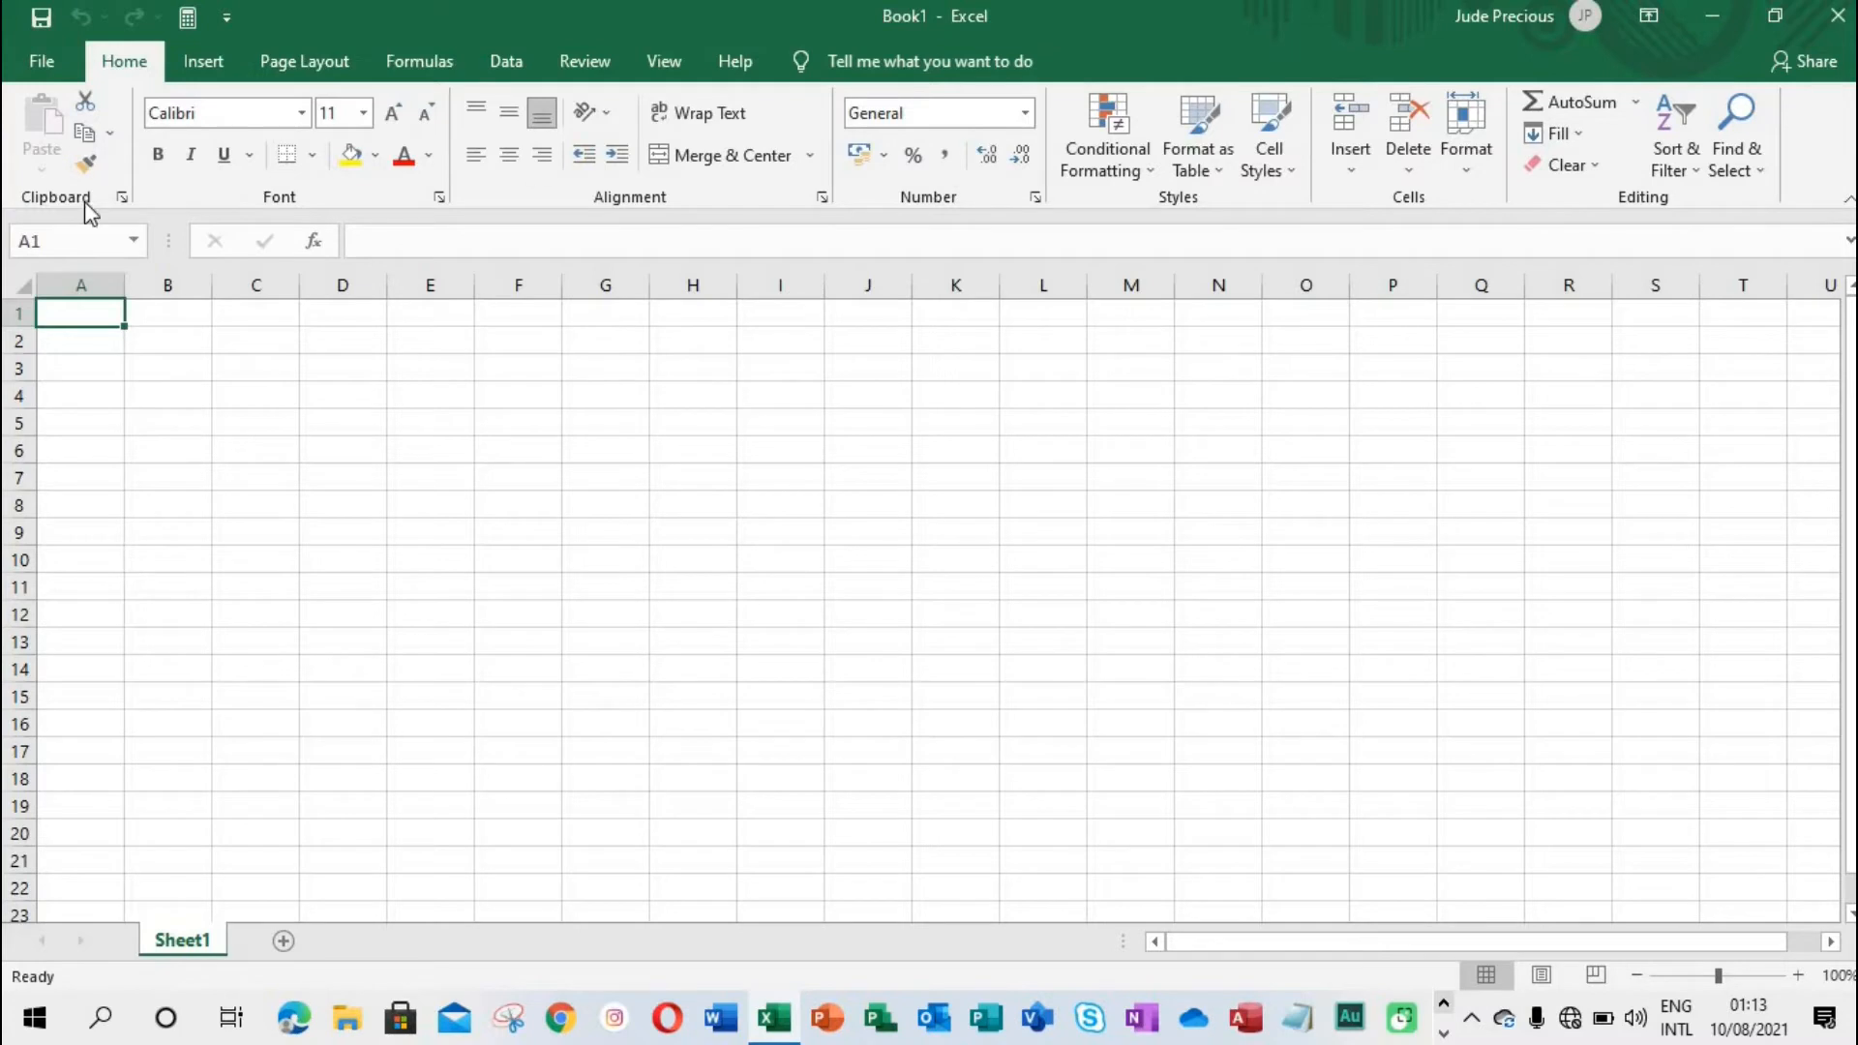
{"action": "left_click", "coordinate": [197, 67]}
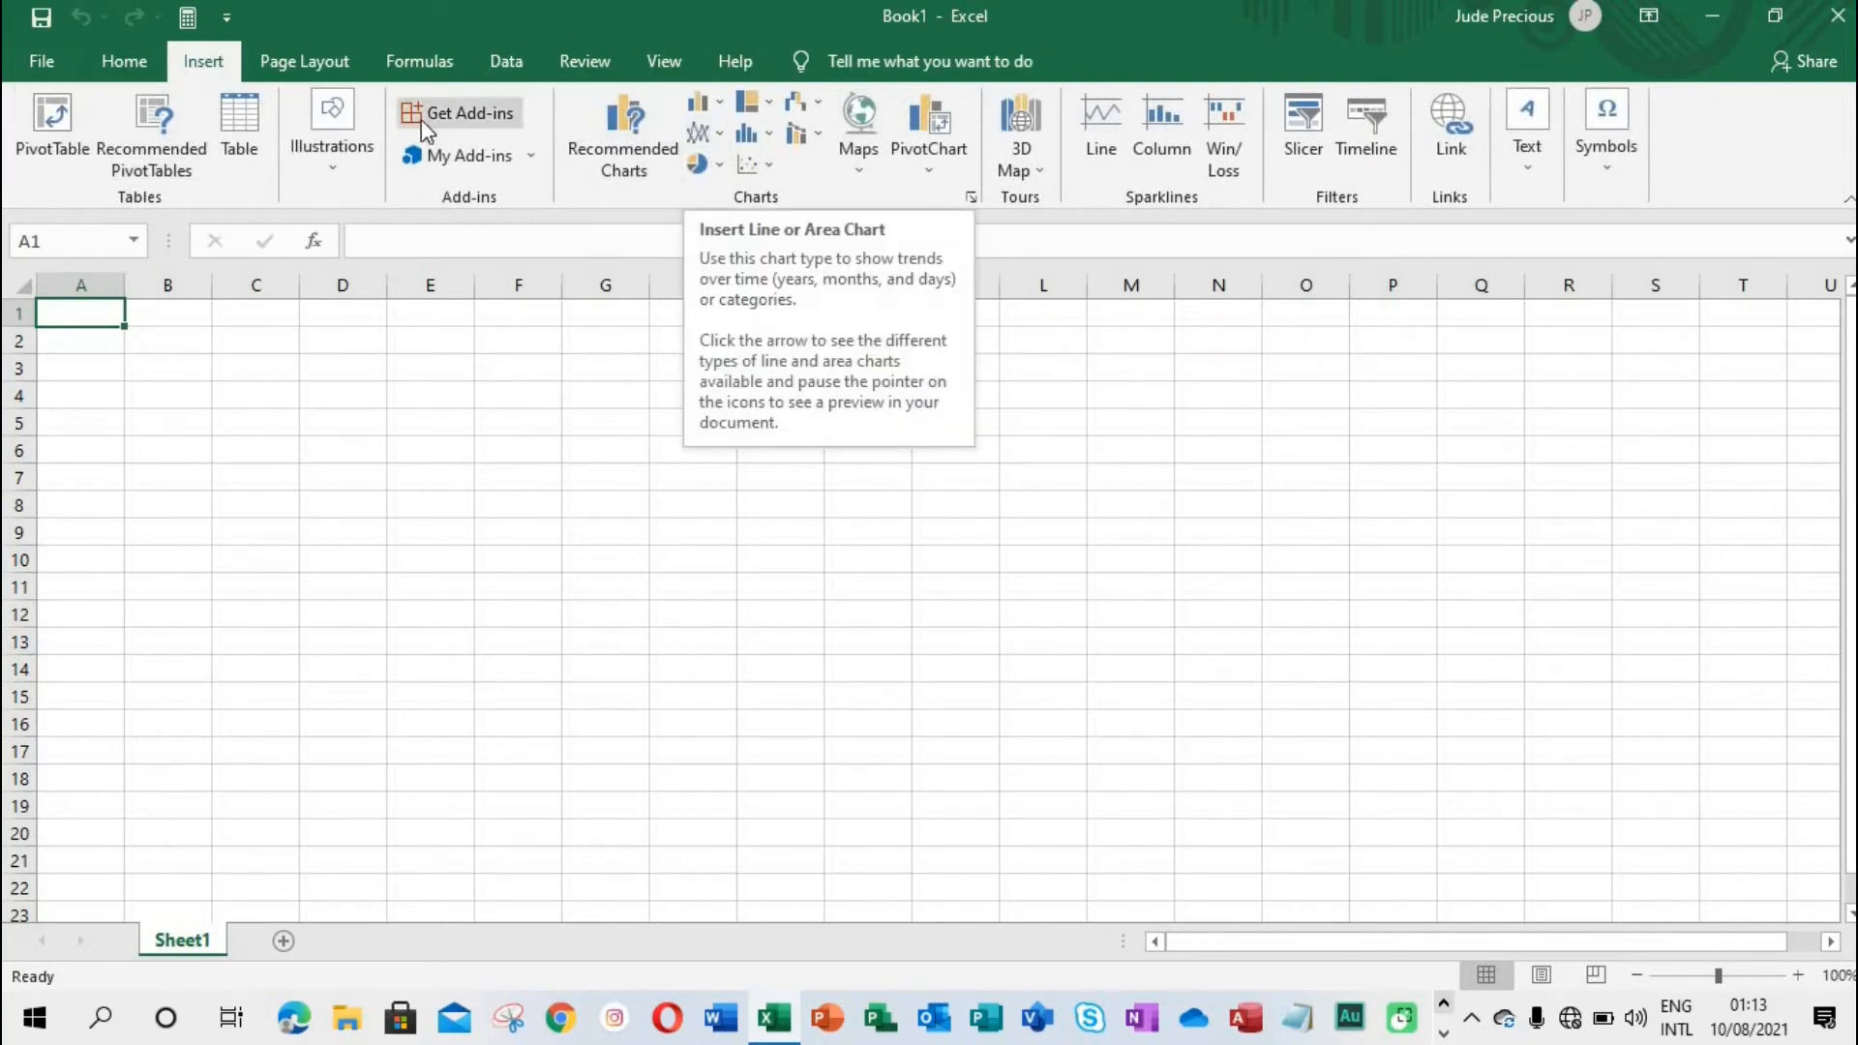
{"action": "left_click", "coordinate": [322, 71]}
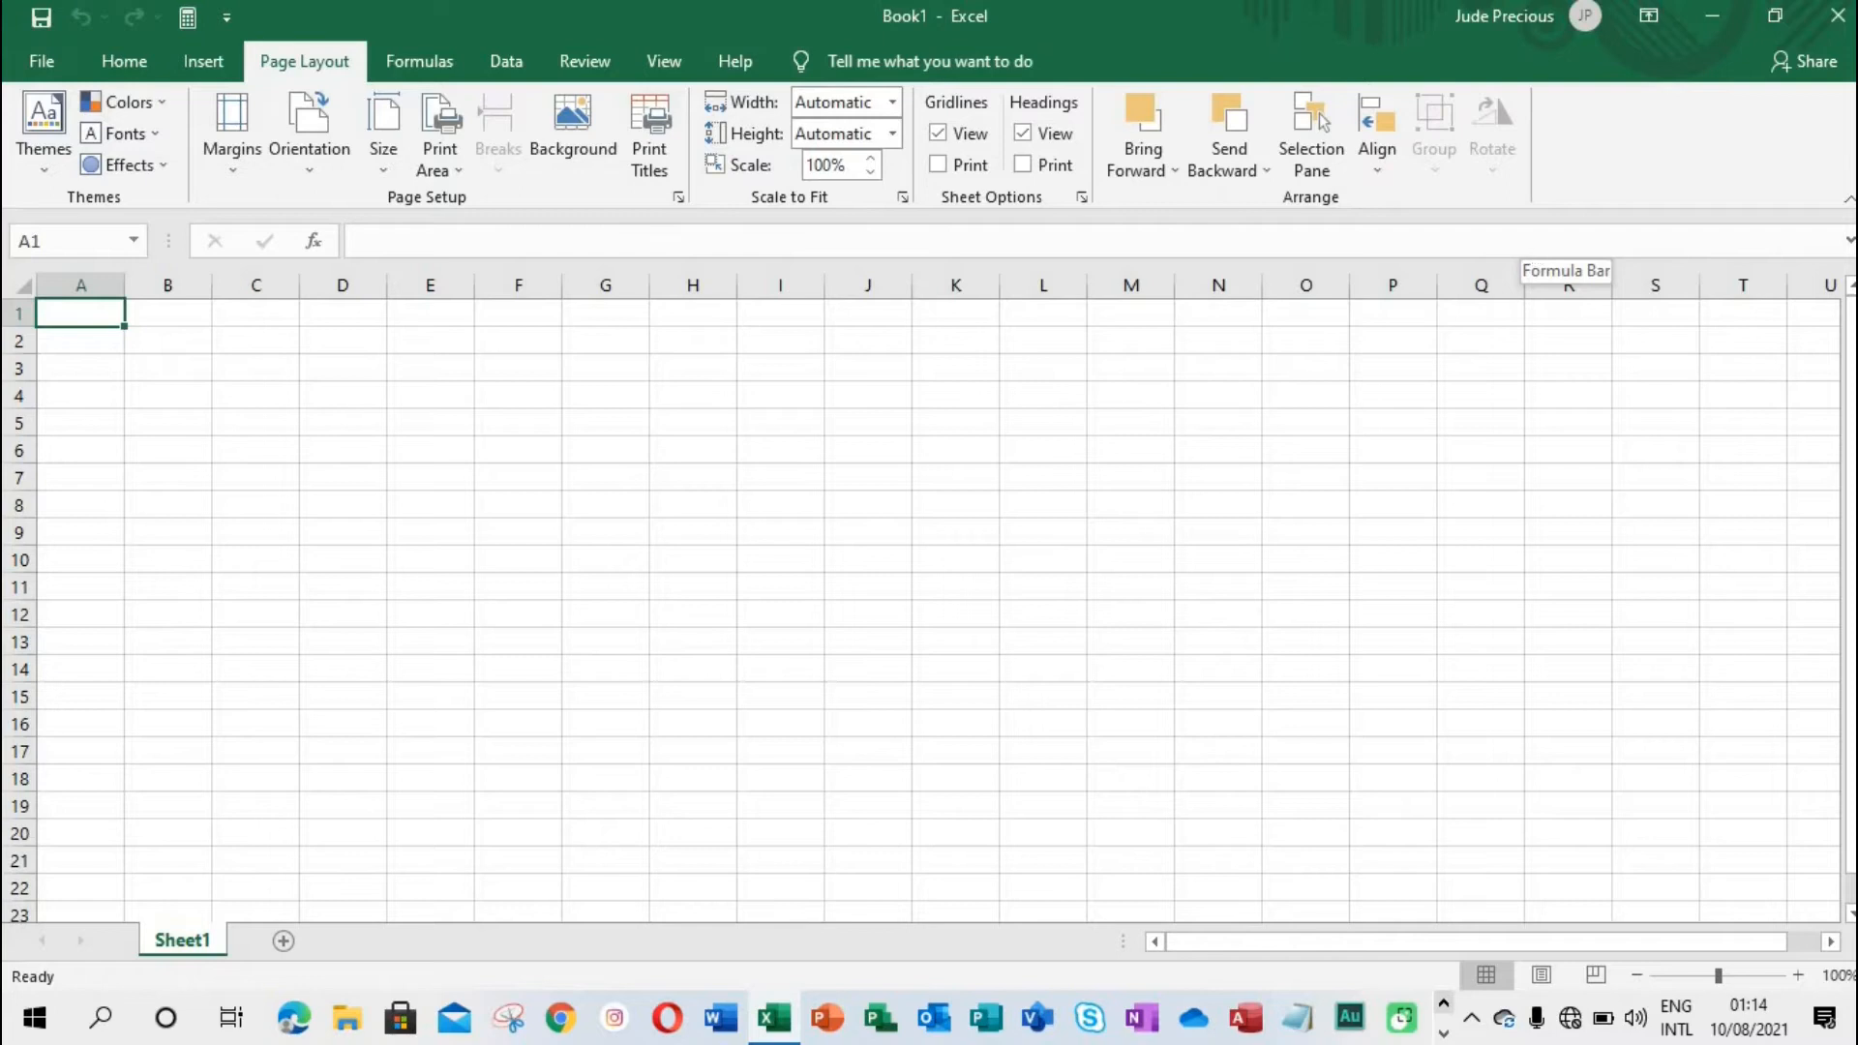
{"action": "left_click", "coordinate": [122, 63]}
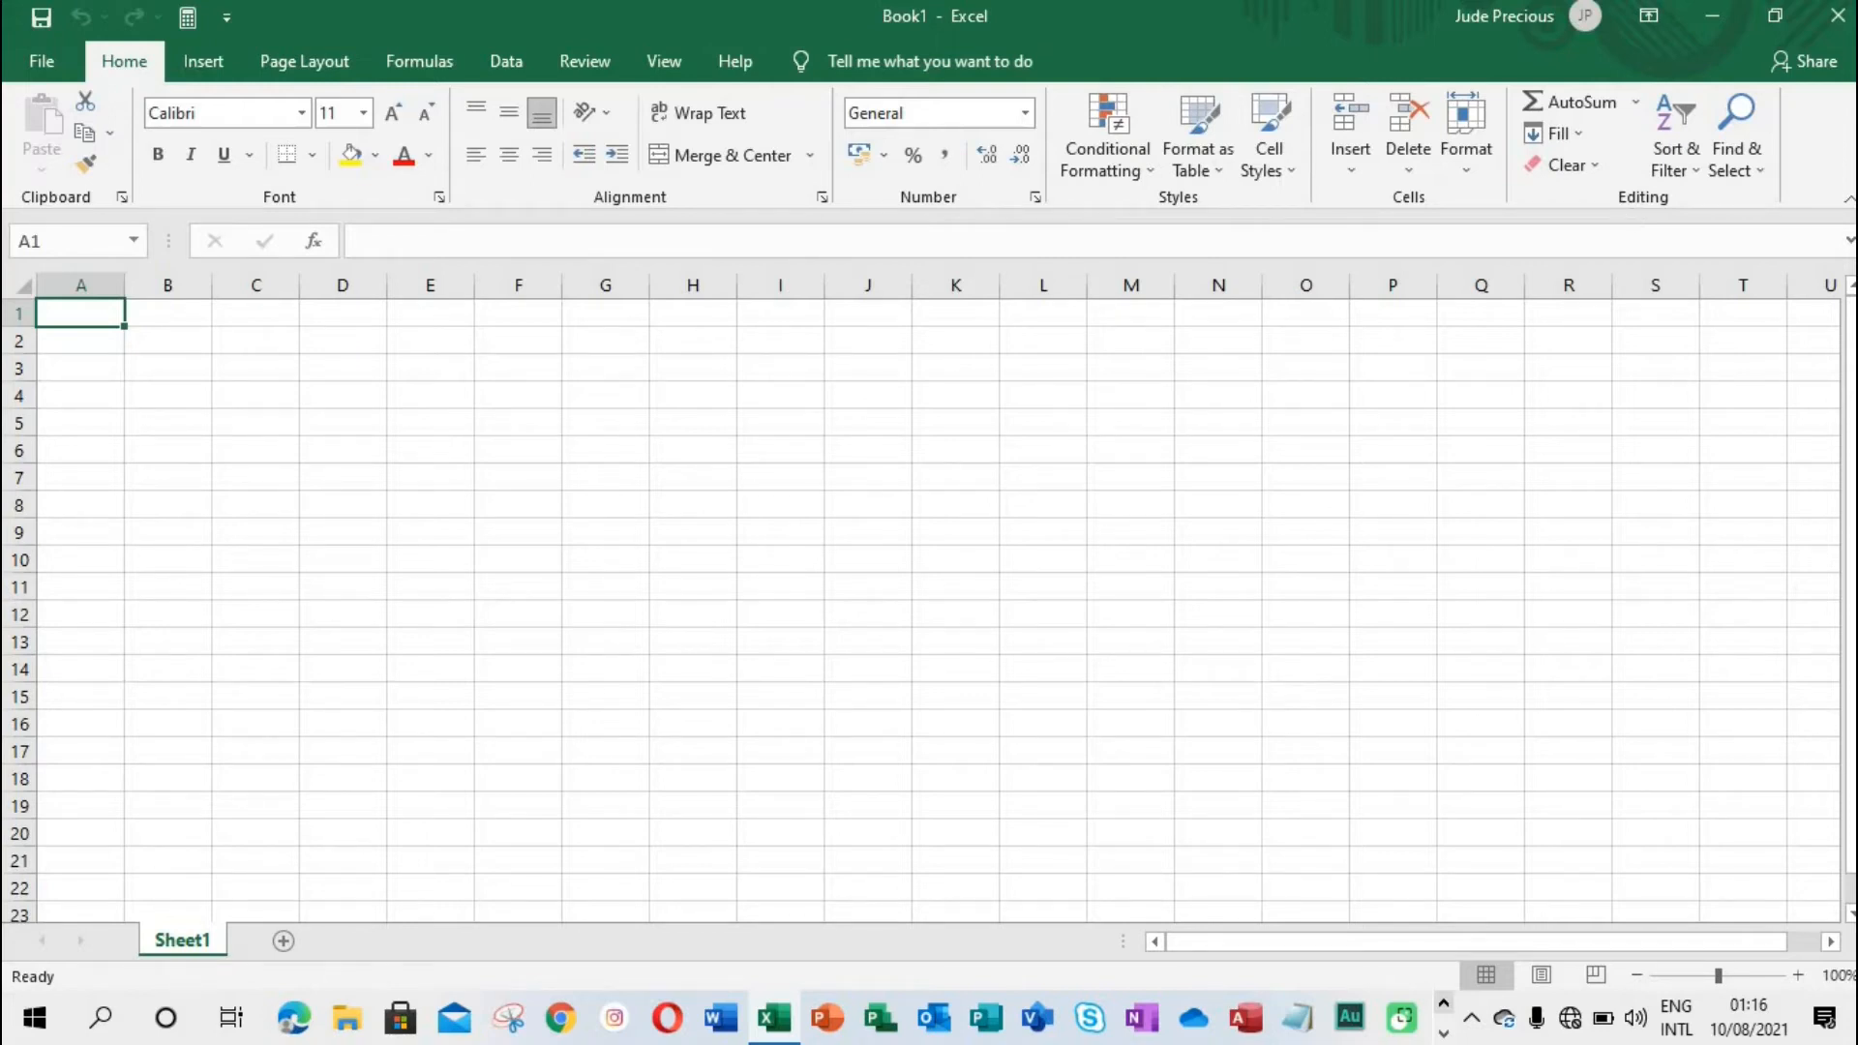
View the vertical text alignment options in the cell format settings and leave without changing anything
{"action": "key", "text": "ctrl+1"}
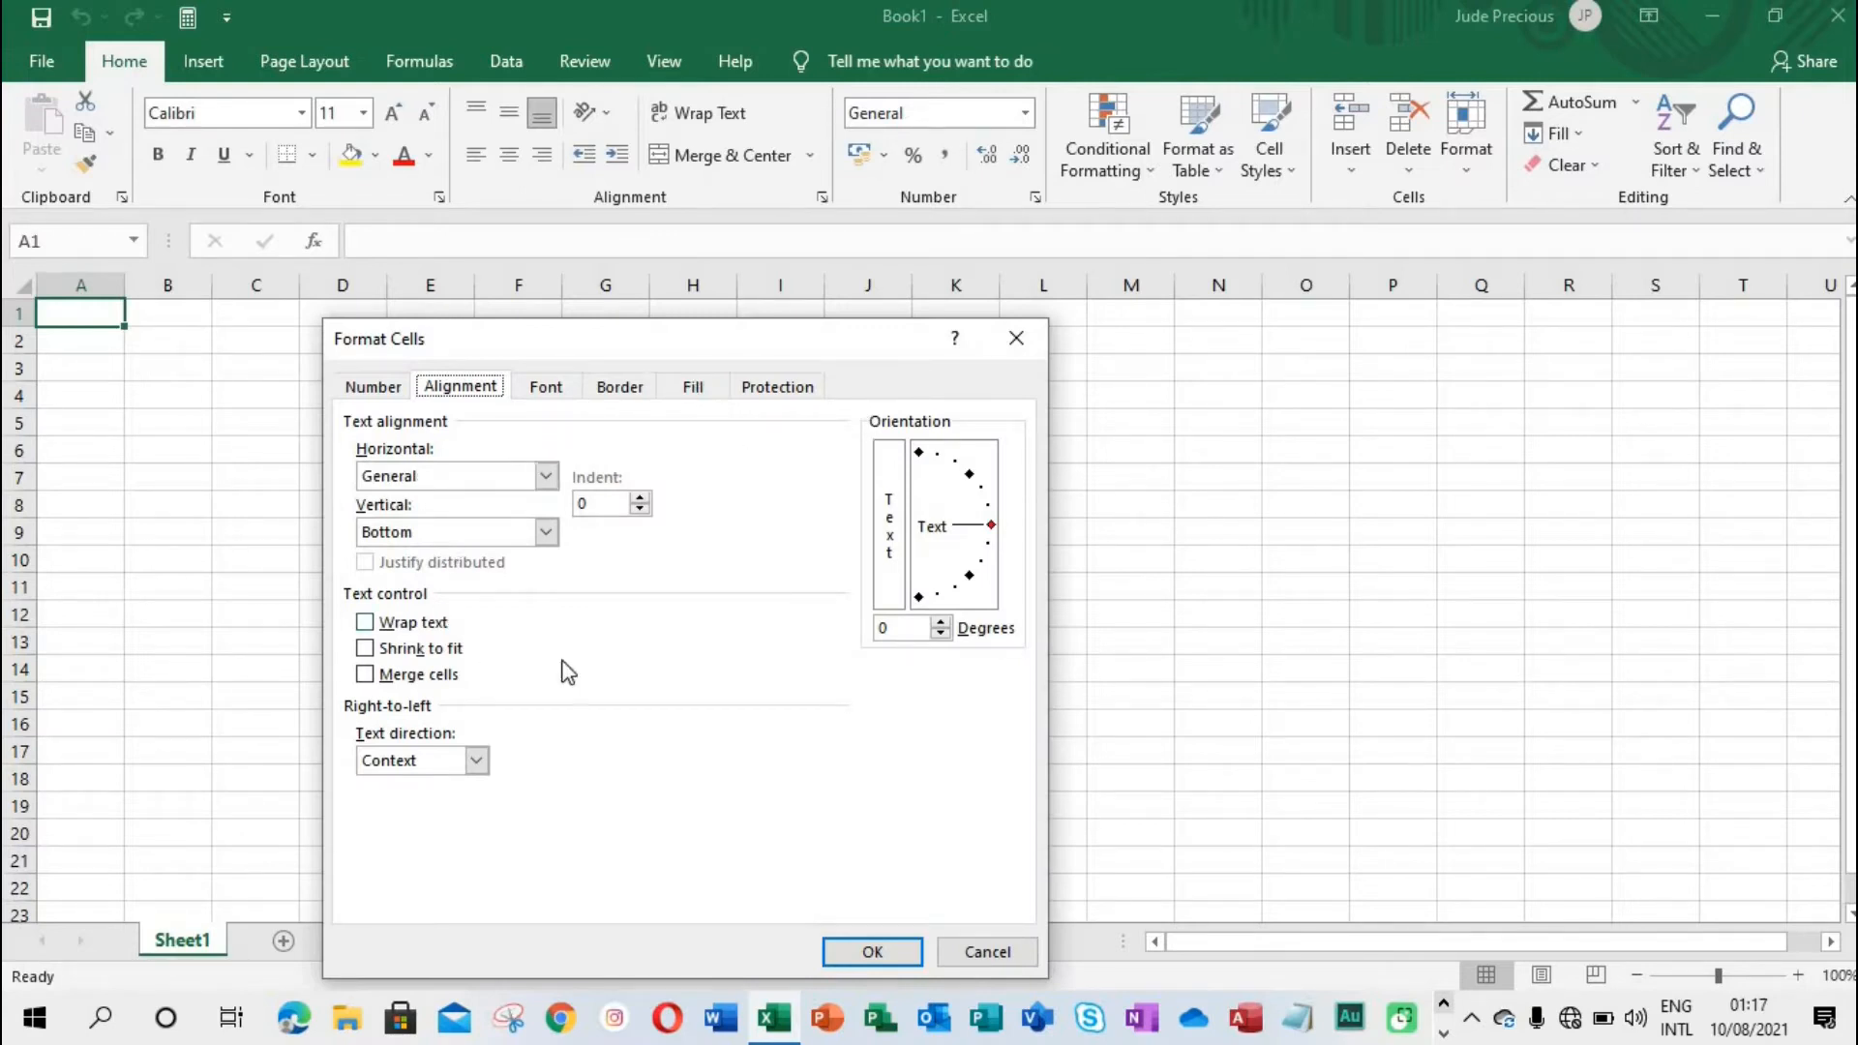
{"action": "left_click", "coordinate": [545, 532]}
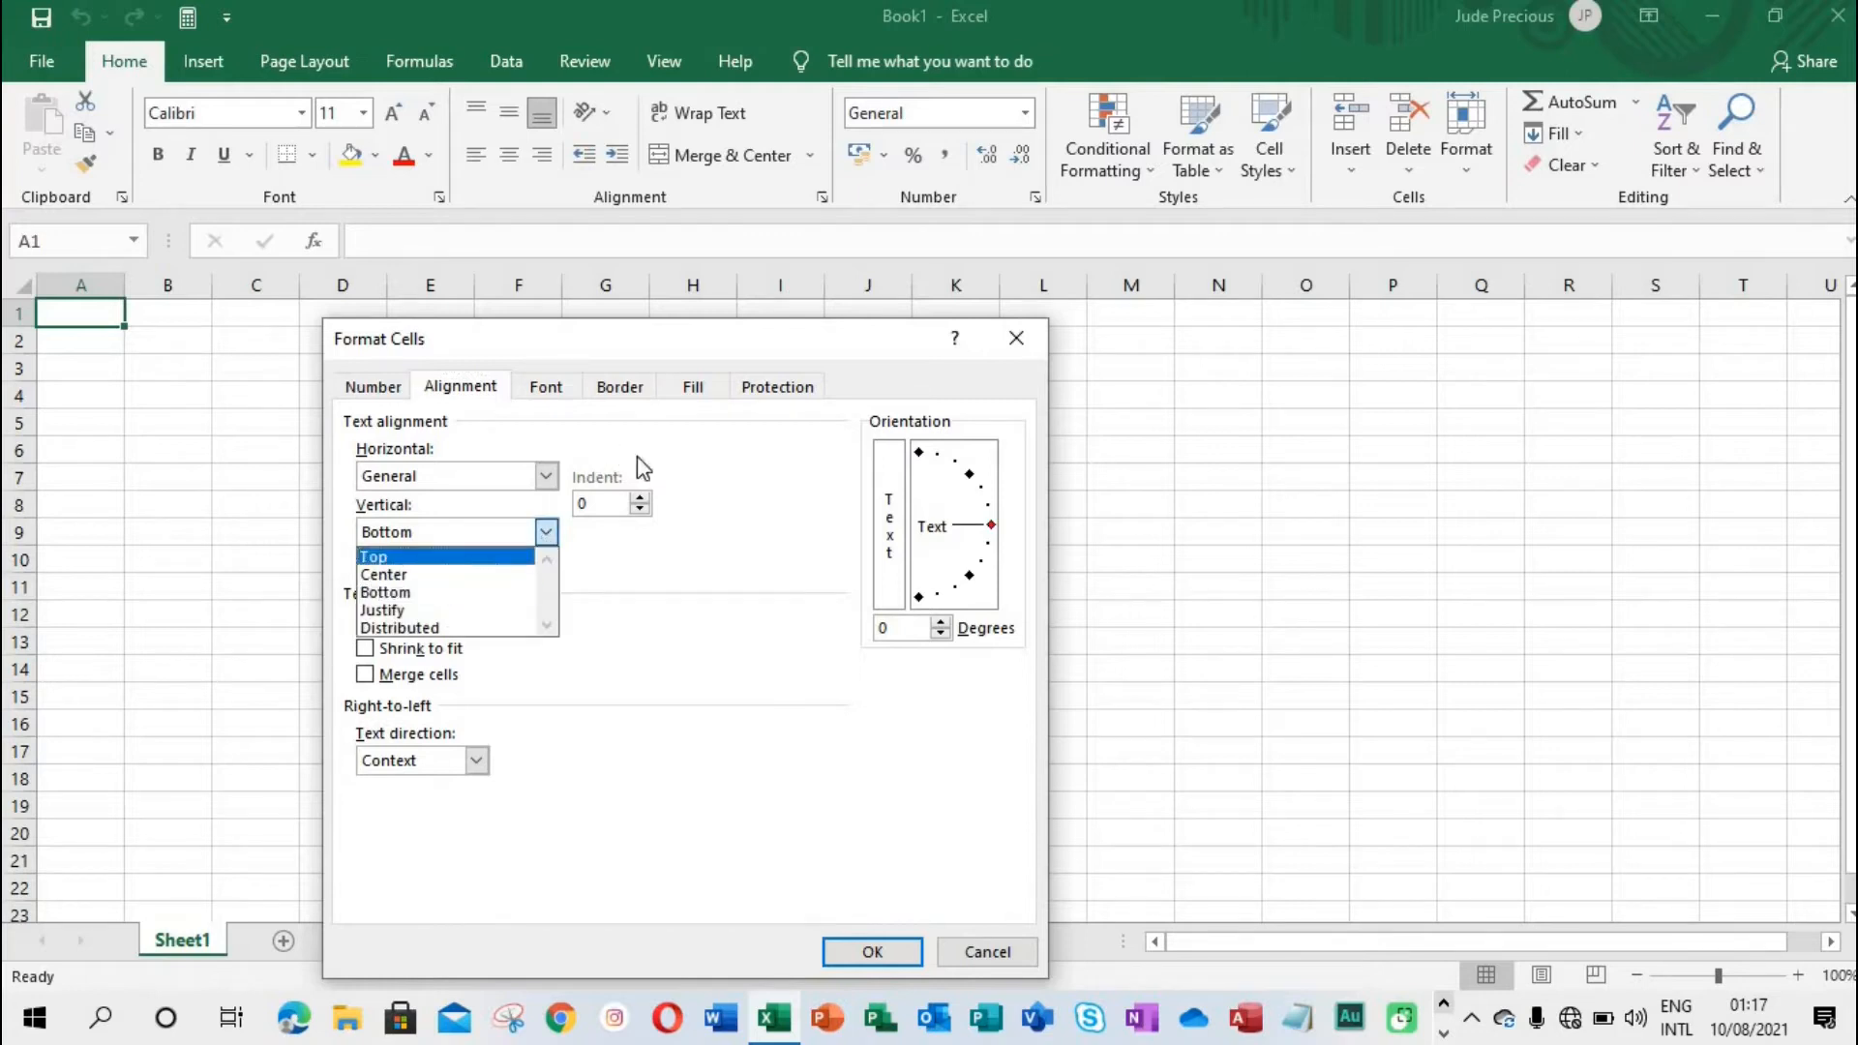
{"action": "left_click", "coordinate": [981, 954]}
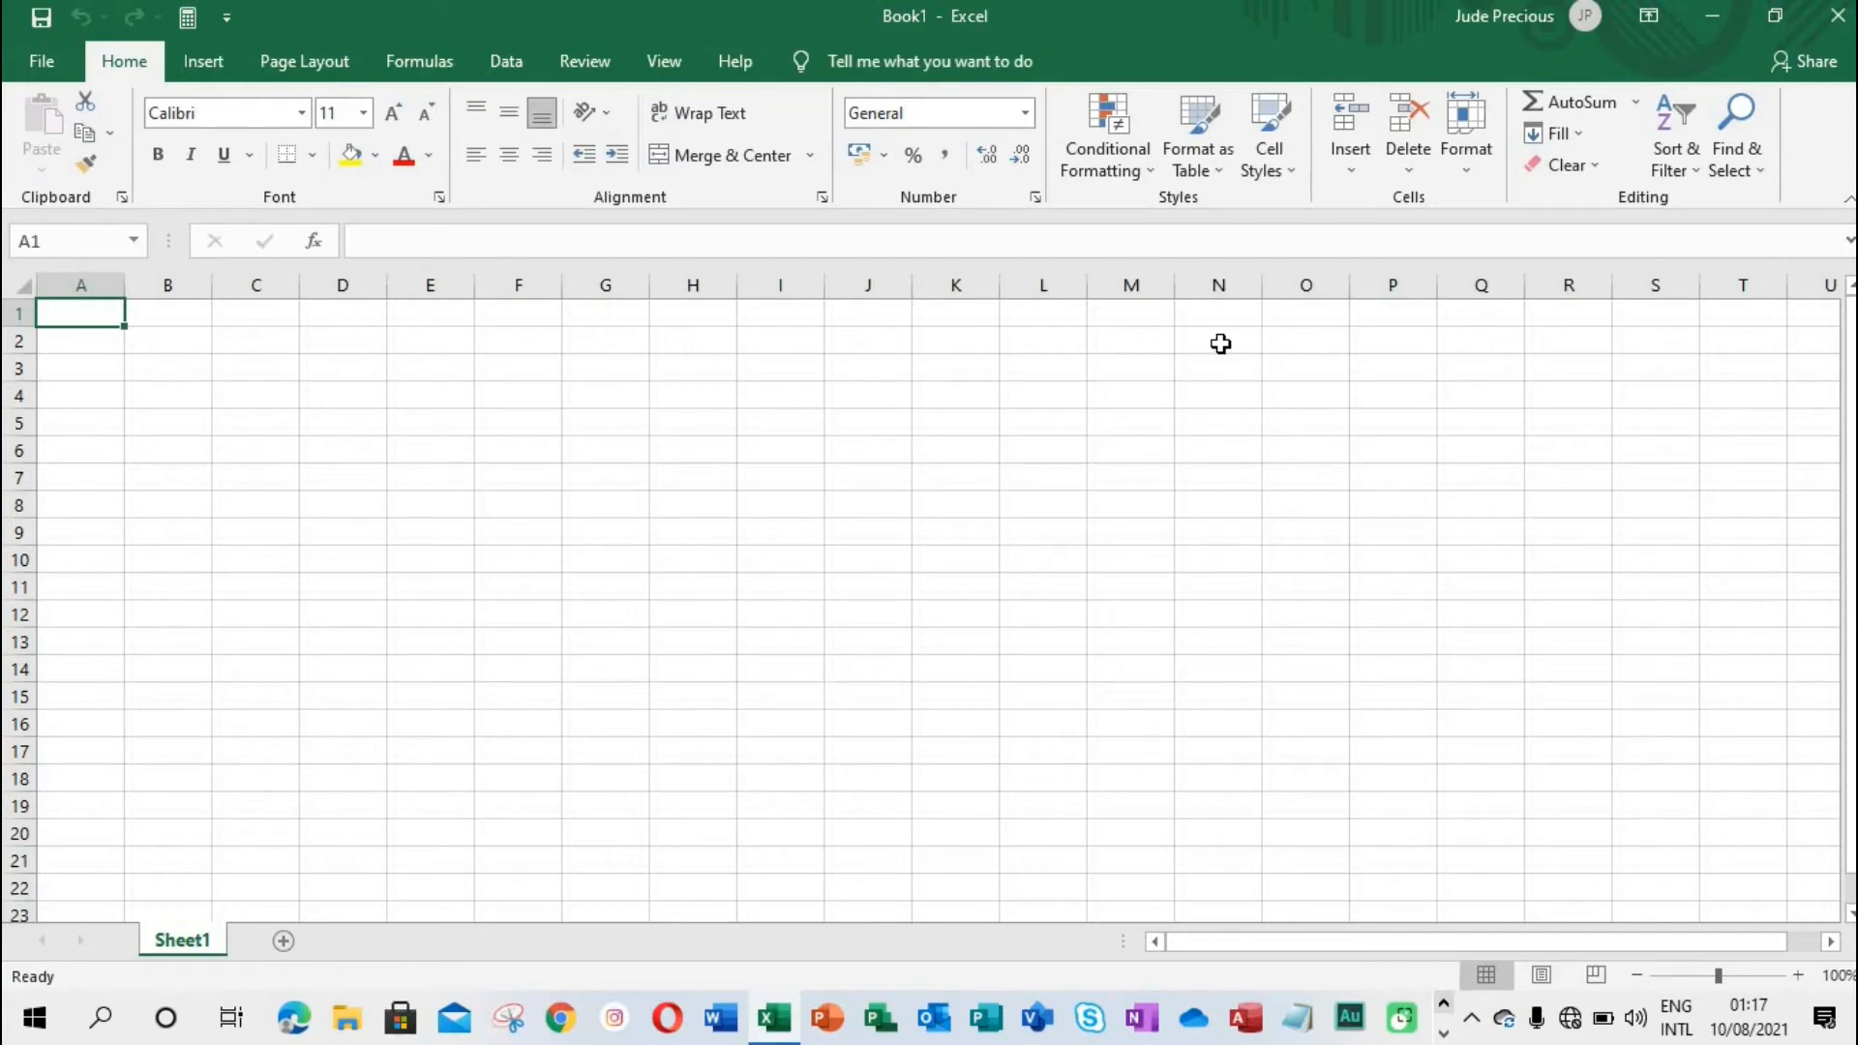
Select single cells one after another in different parts of the sheet, including T5, D5, B9 and N12
{"action": "left_click", "coordinate": [1831, 941]}
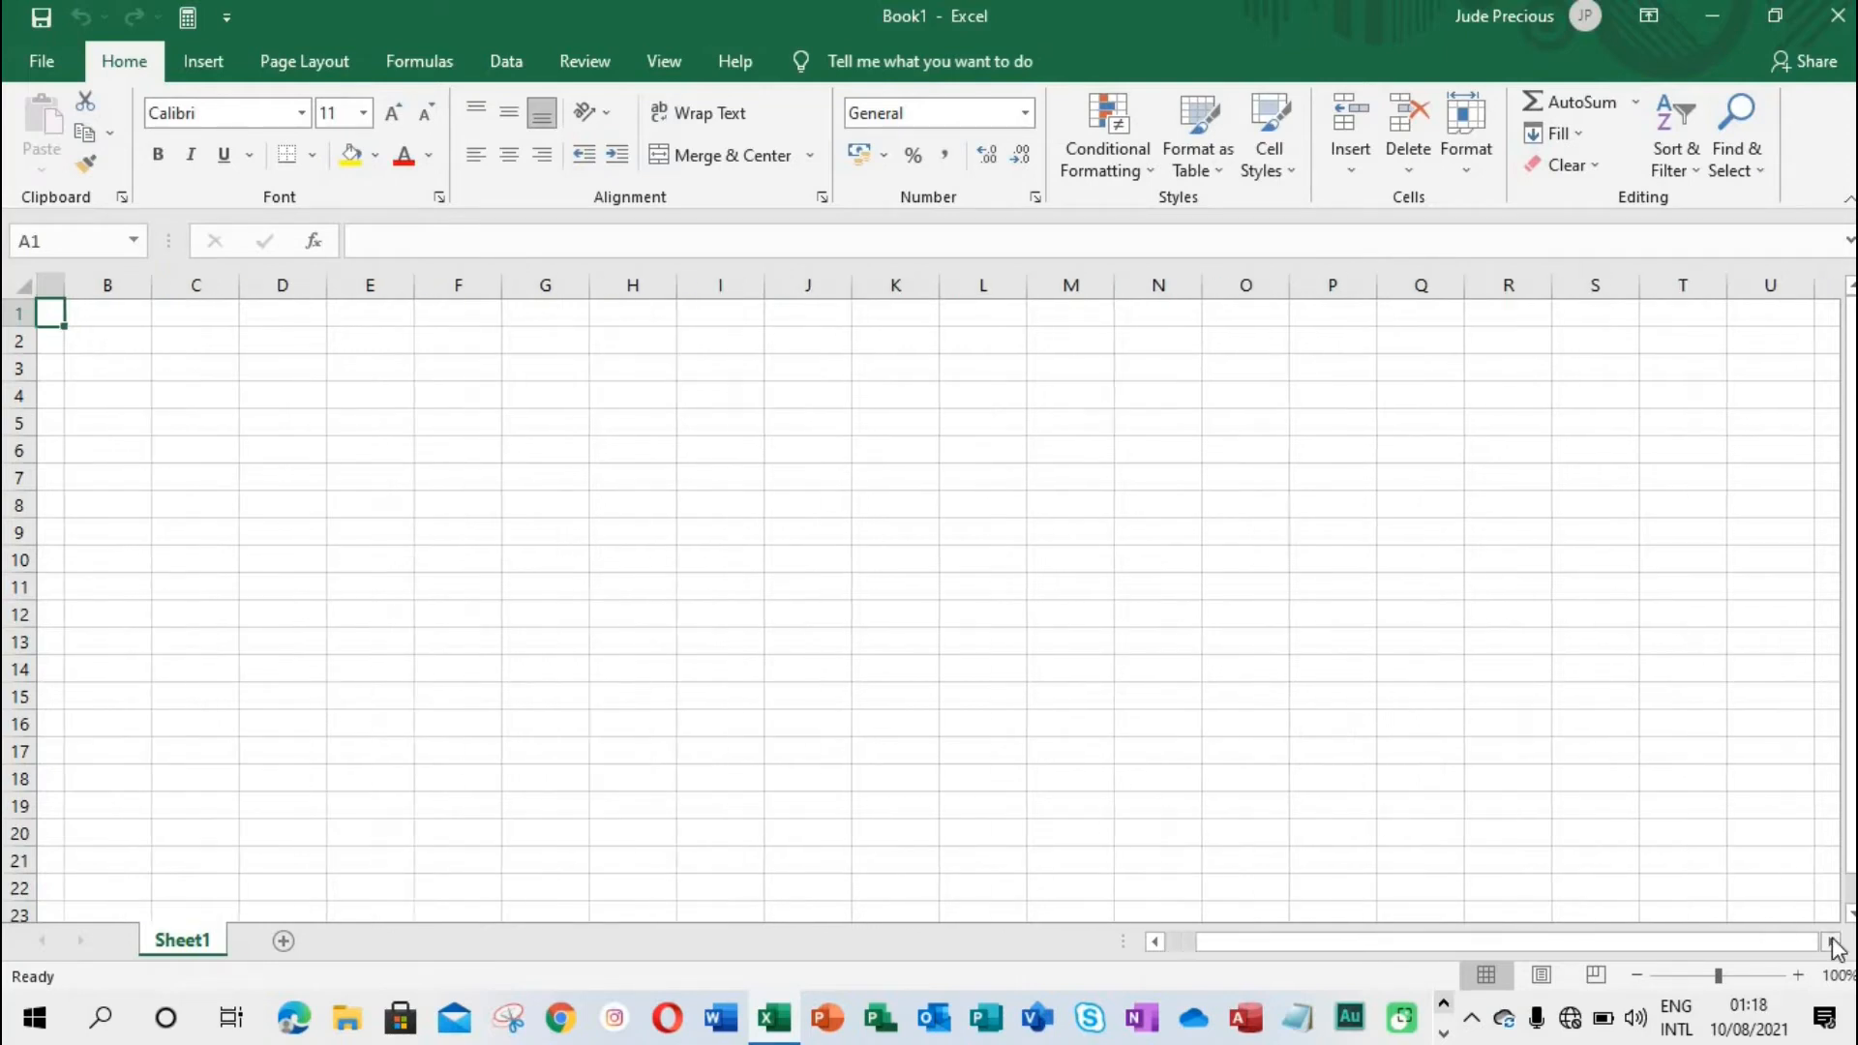
{"action": "left_click", "coordinate": [1831, 942]}
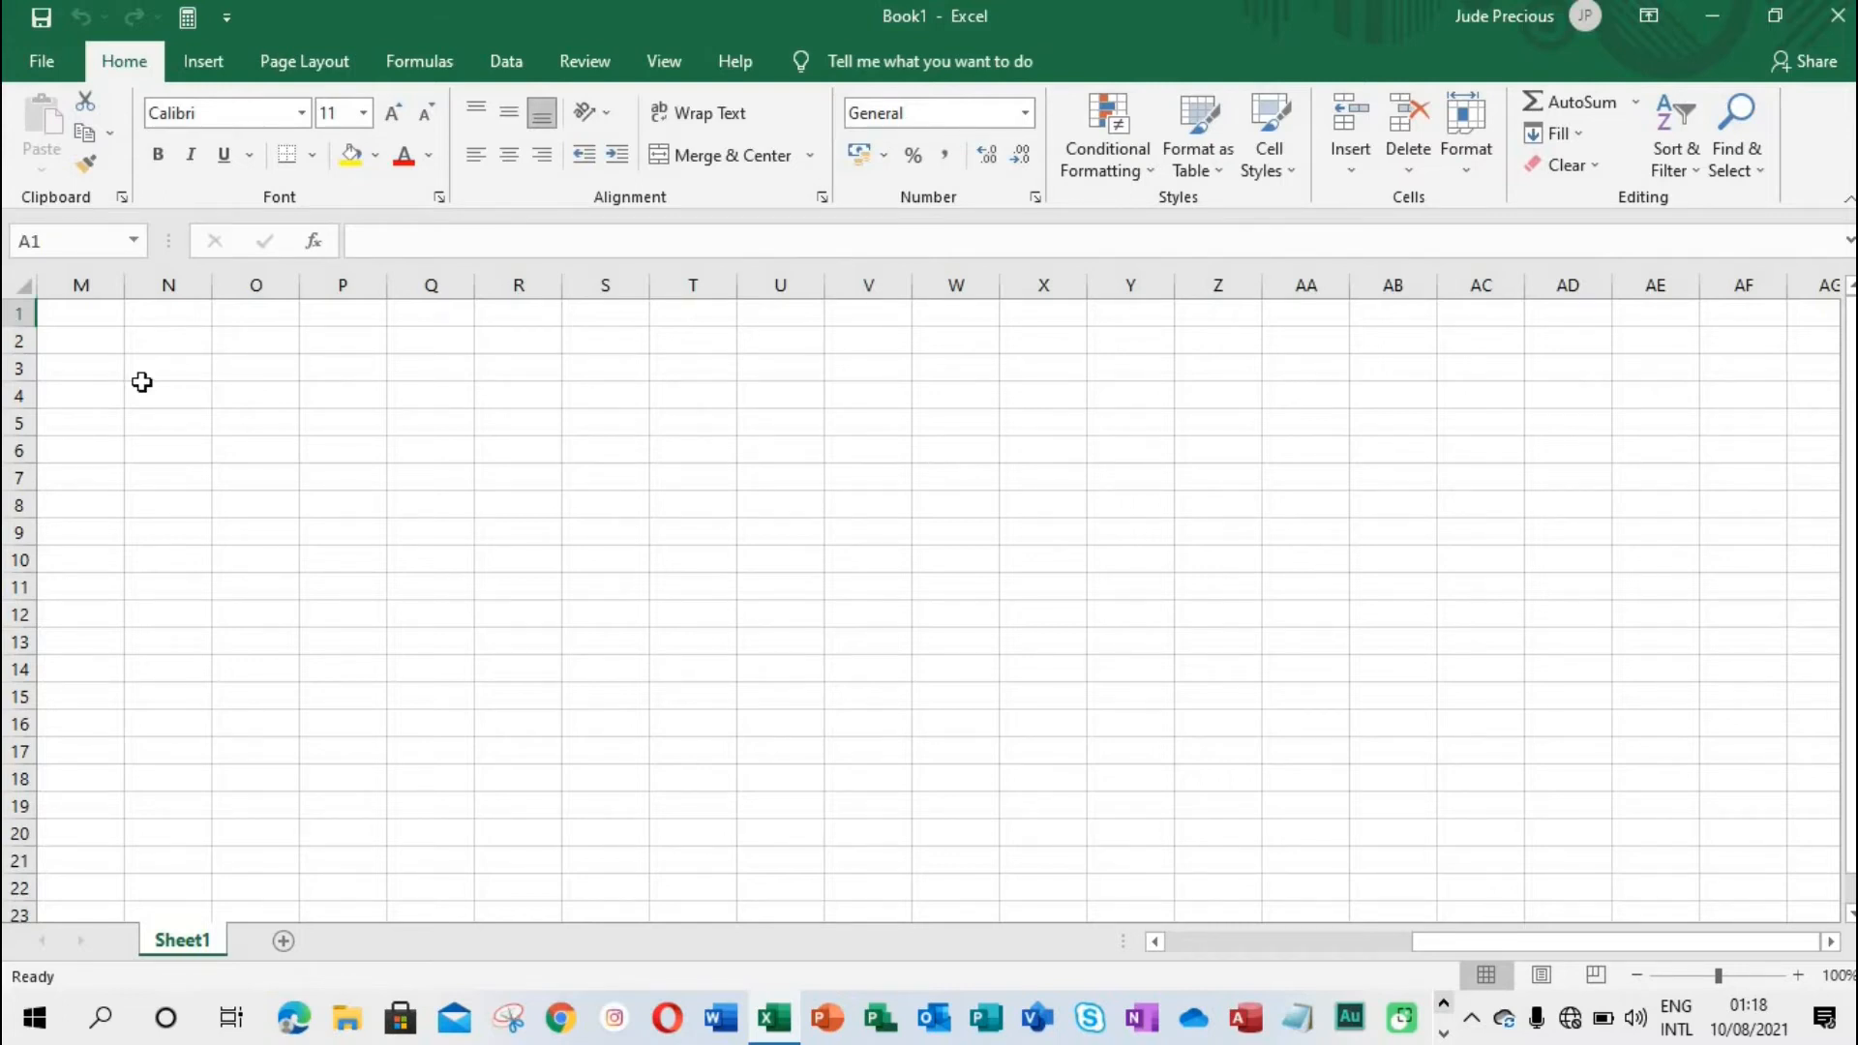
{"action": "left_click", "coordinate": [355, 416]}
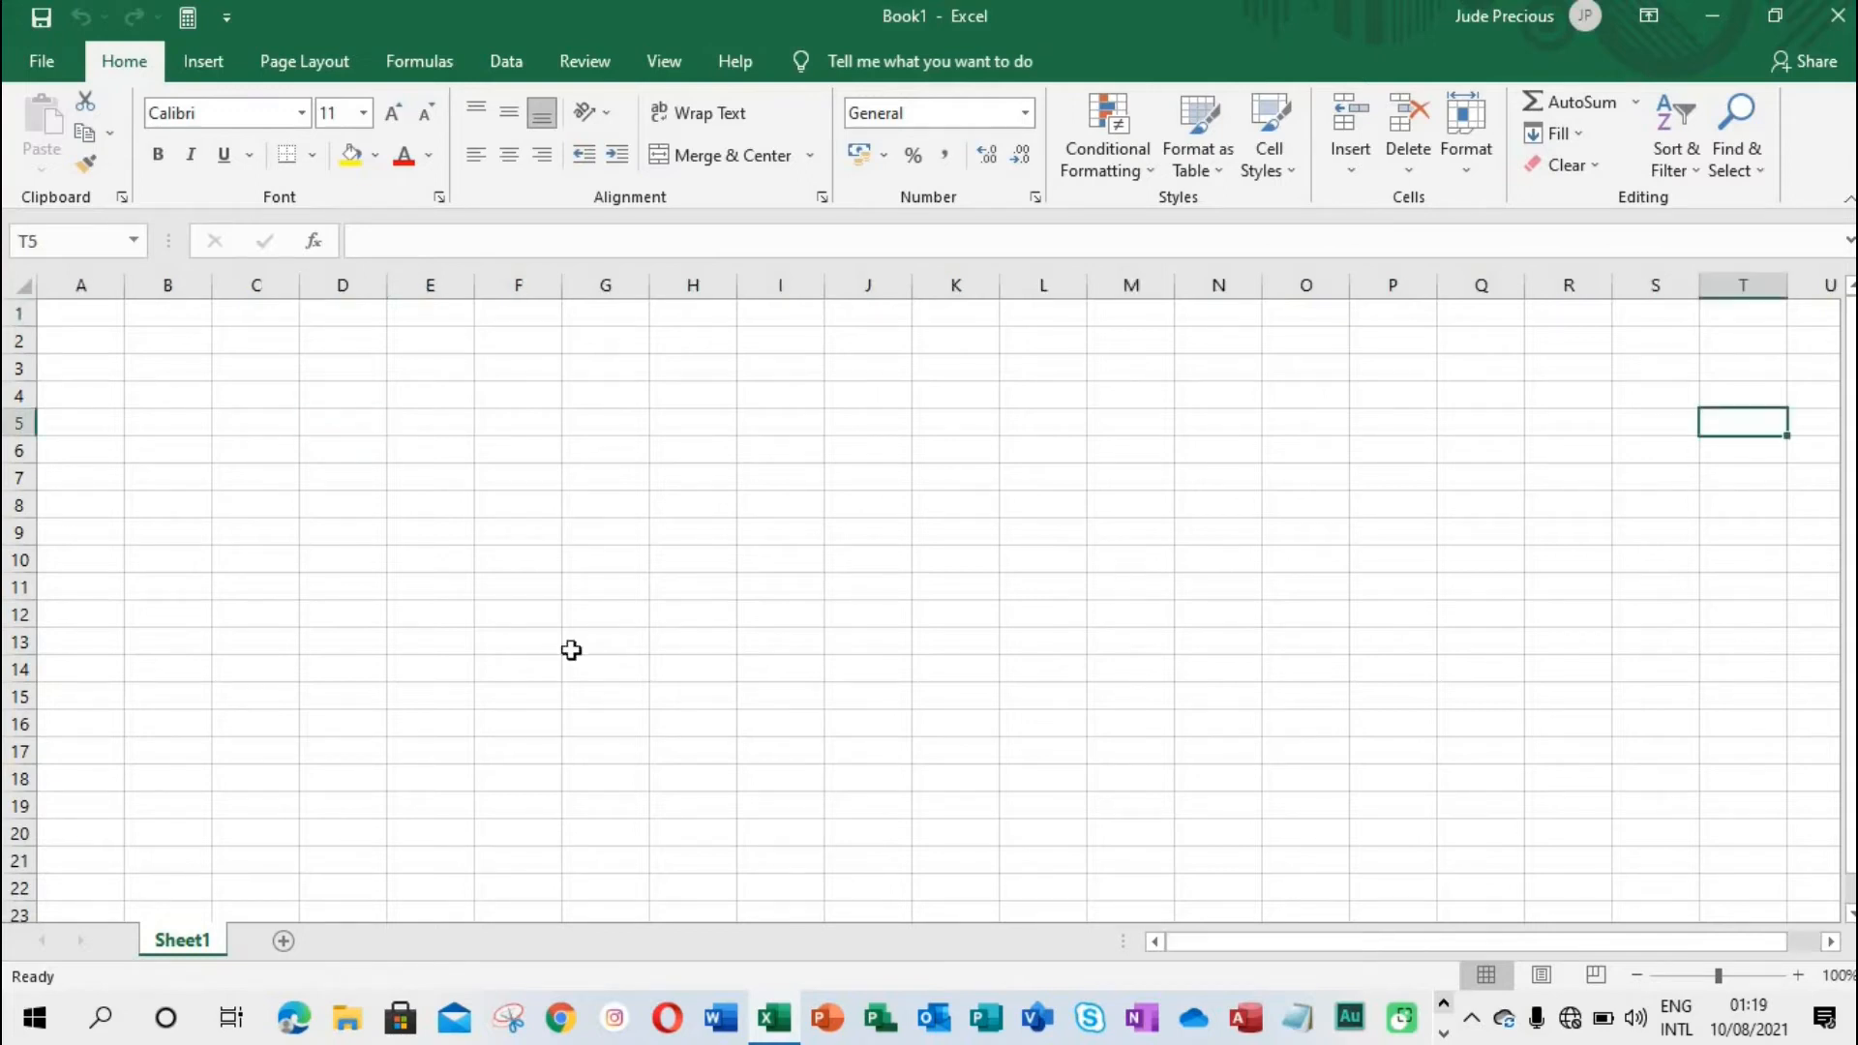
{"action": "left_click", "coordinate": [330, 427]}
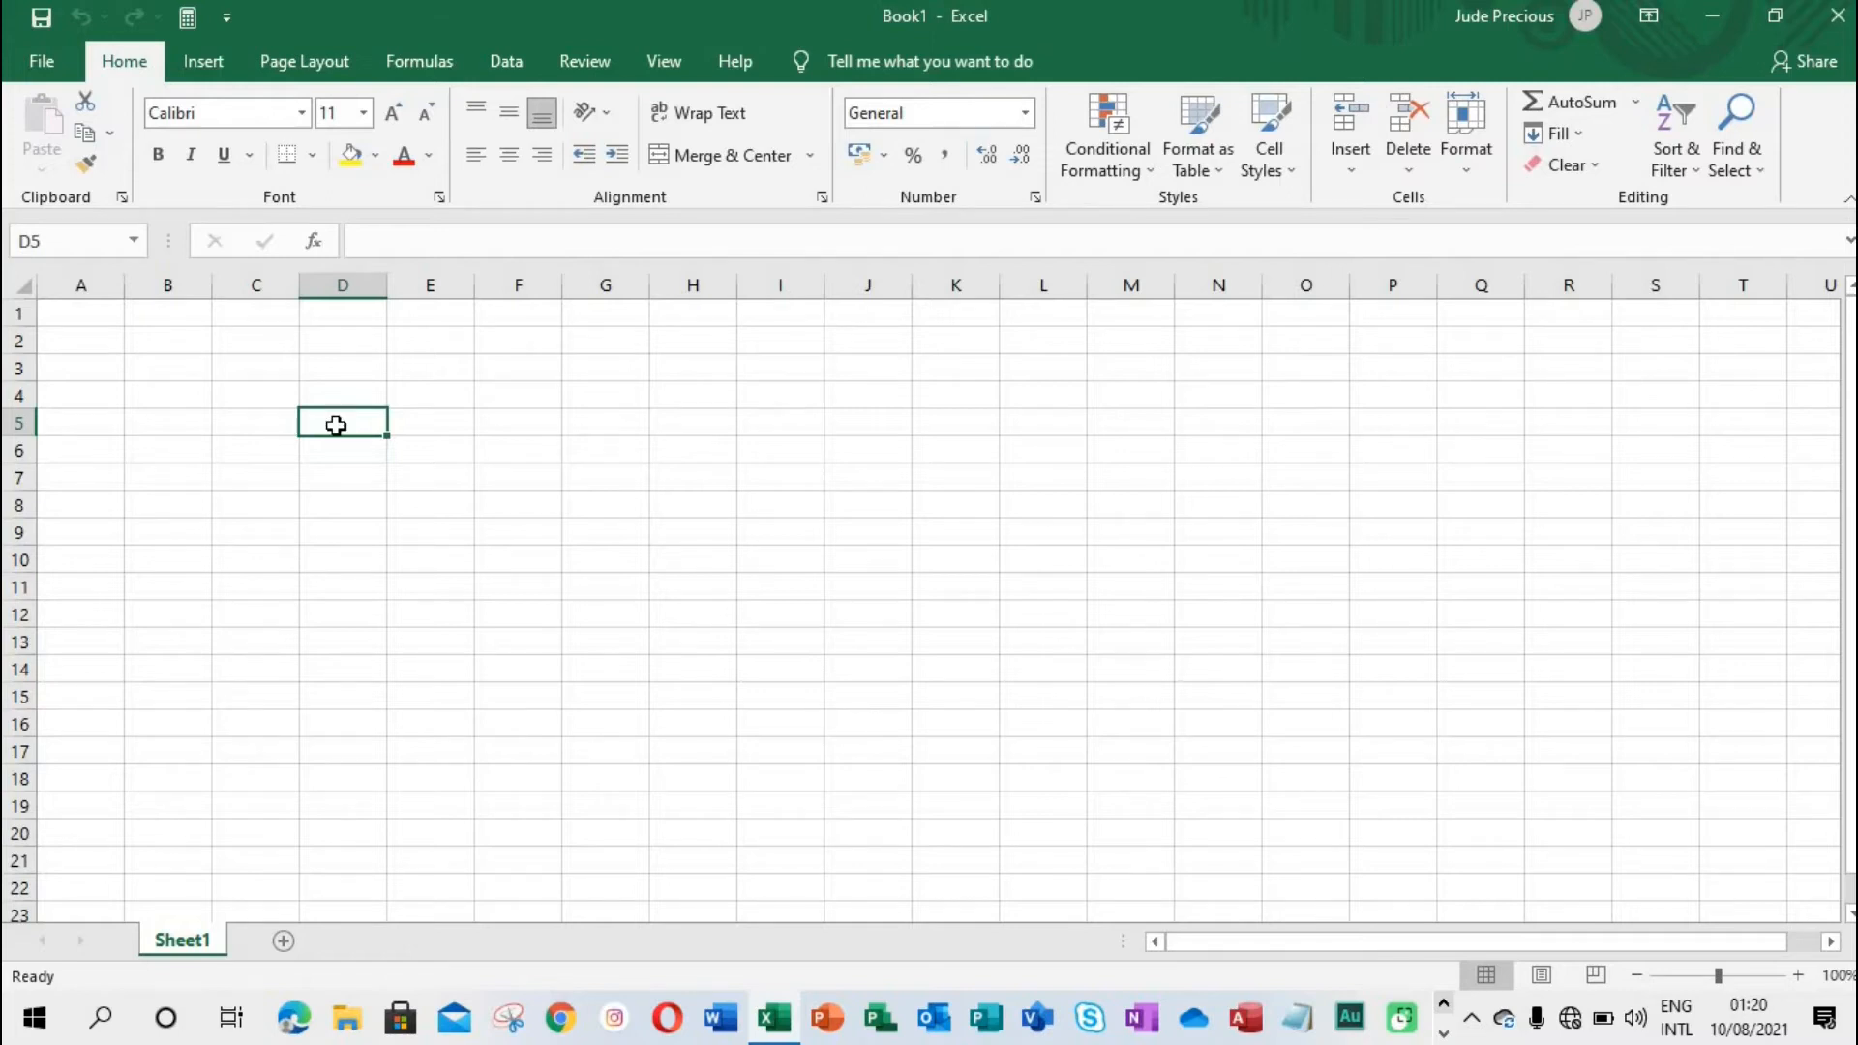
{"action": "left_click", "coordinate": [183, 532]}
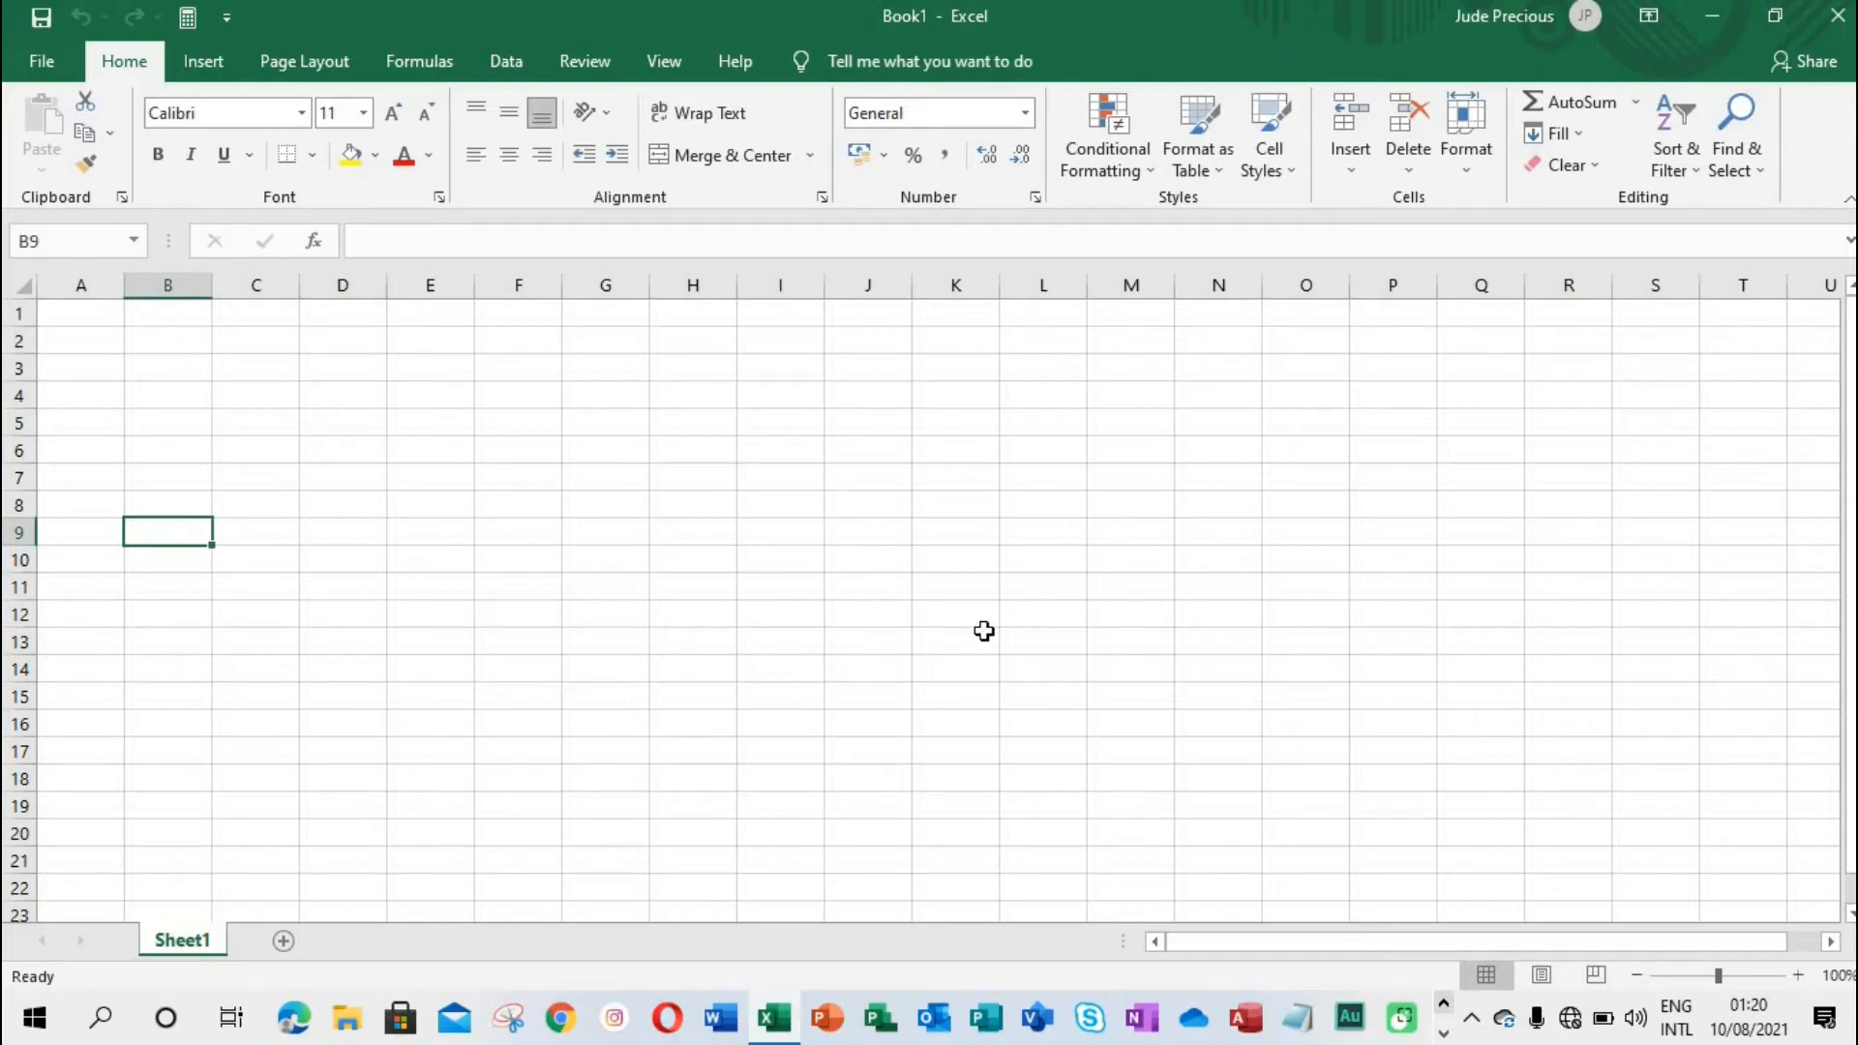
{"action": "left_click", "coordinate": [1227, 617]}
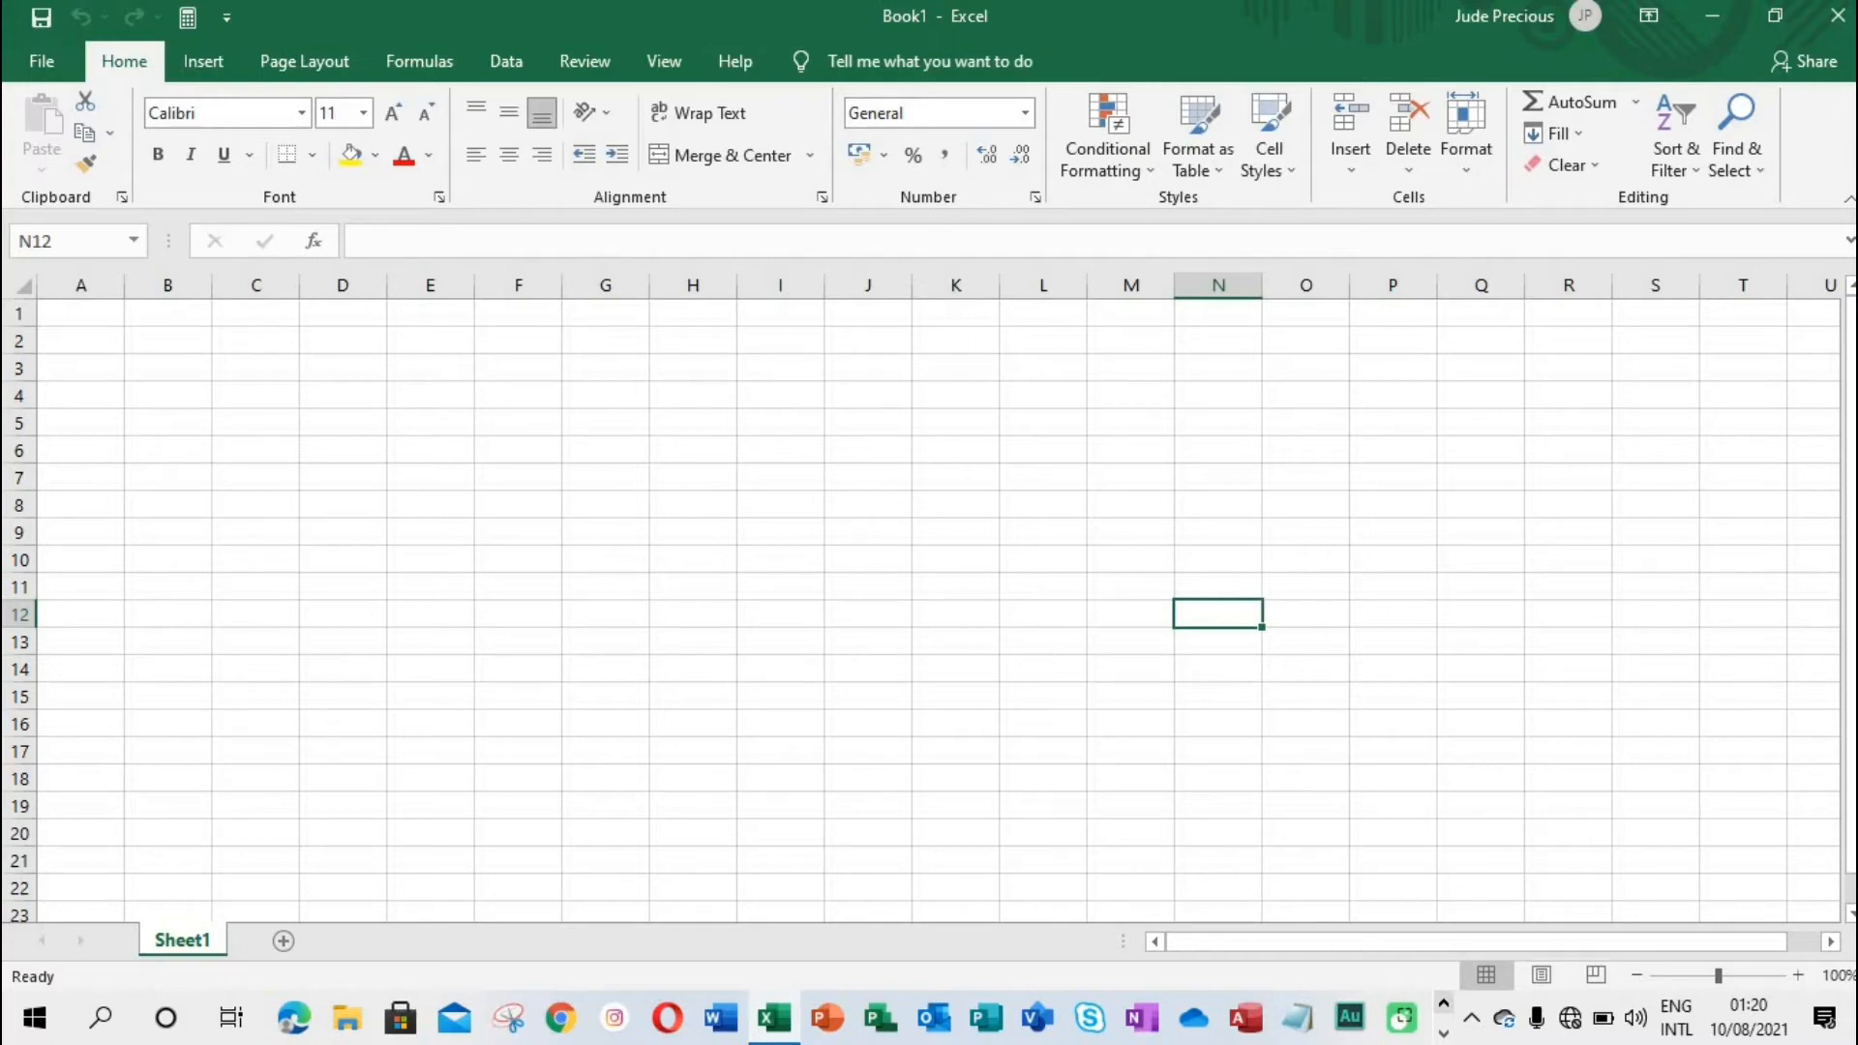
{"action": "right_click", "coordinate": [1226, 615]}
Select several cell ranges in turn: H10:K15, a block down column F from F9, F4:M8 and D4:H15
{"action": "left_click", "coordinate": [728, 554]}
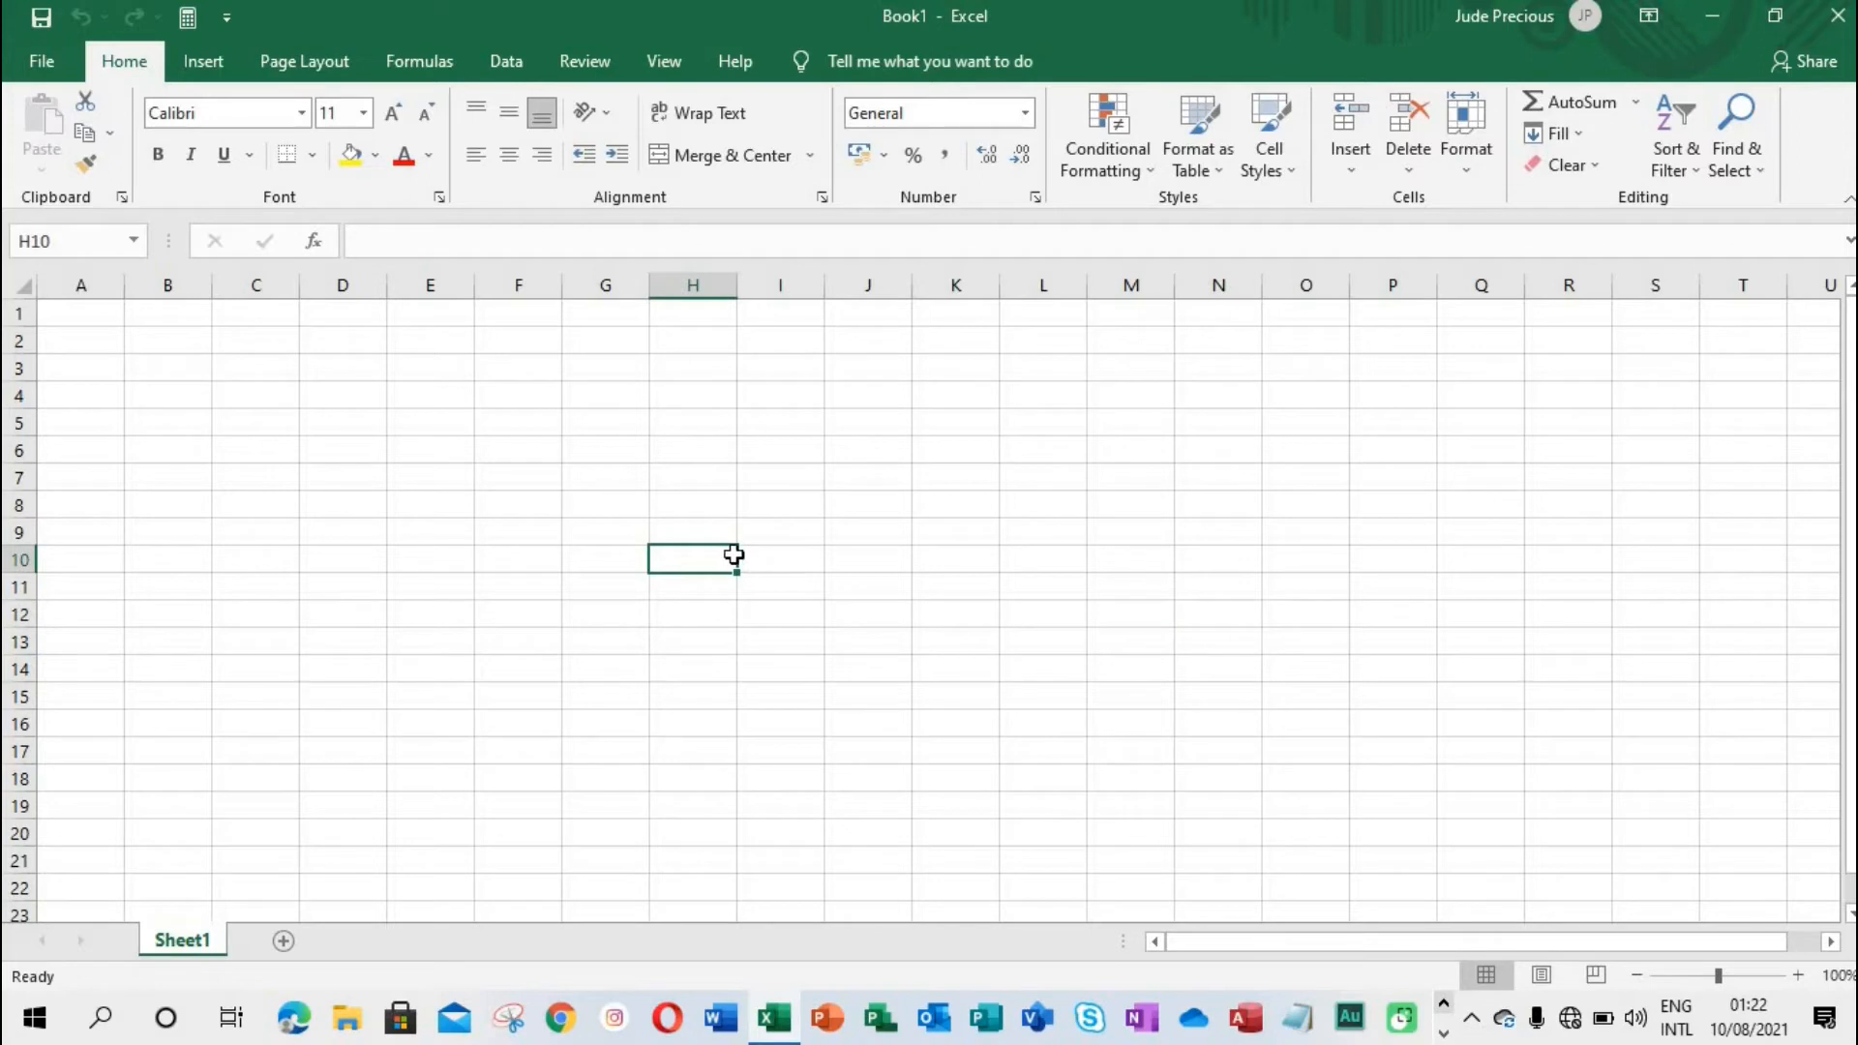
{"action": "left_click_drag", "start_coordinate": [728, 555], "coordinate": [934, 703]}
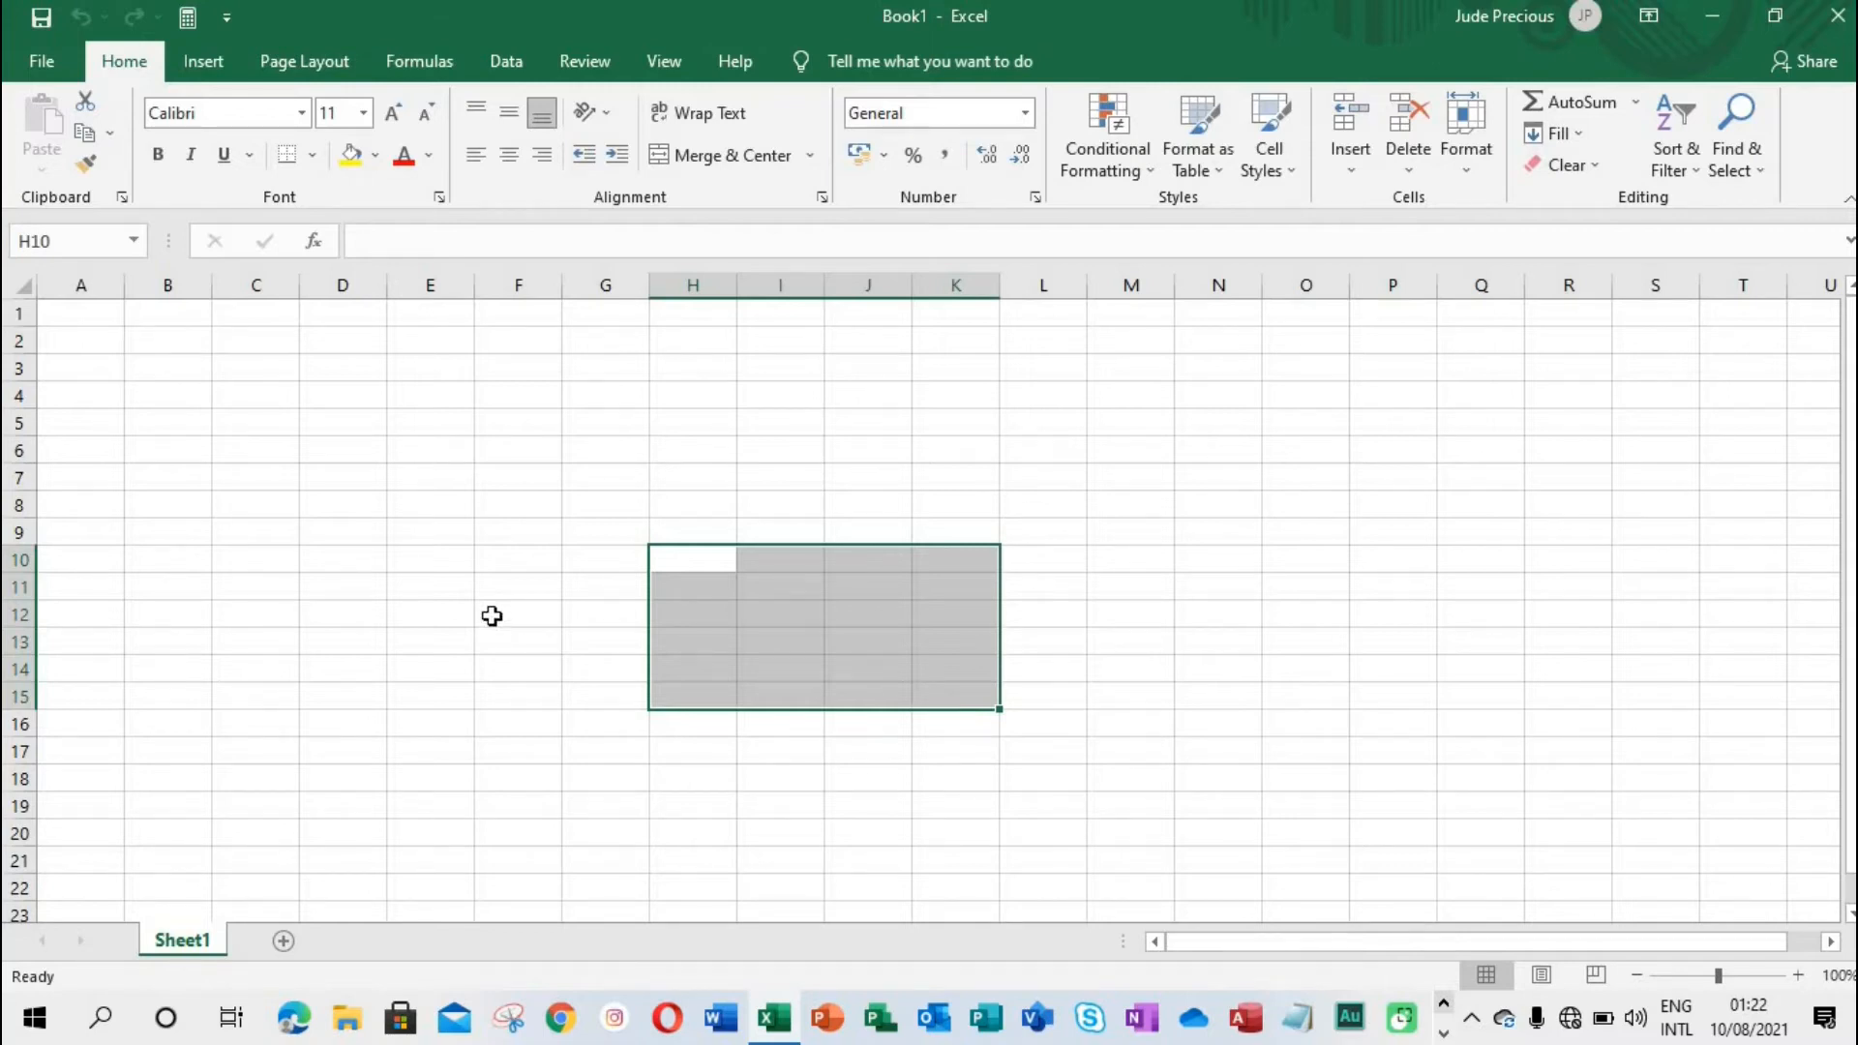
{"action": "left_click", "coordinate": [476, 534]}
{"action": "left_click_drag", "start_coordinate": [510, 532], "coordinate": [519, 767]}
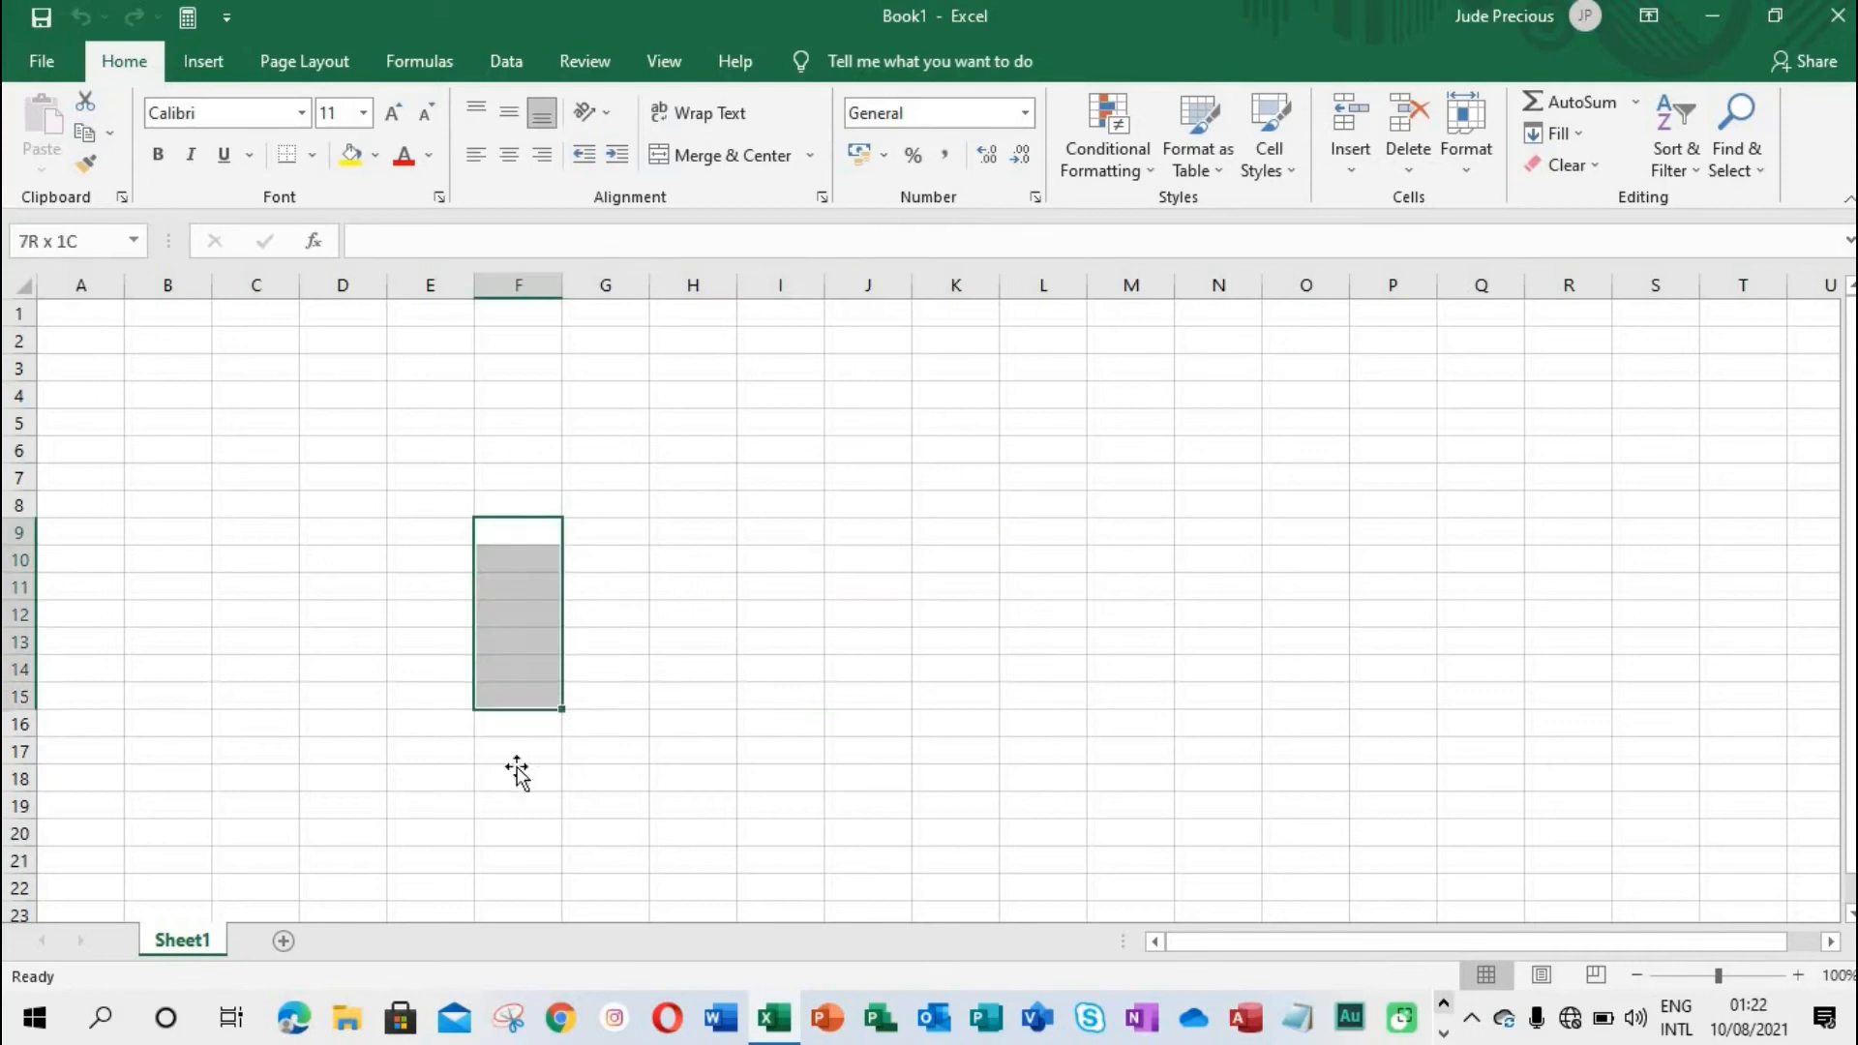
{"action": "left_click_drag", "start_coordinate": [515, 395], "coordinate": [1128, 512]}
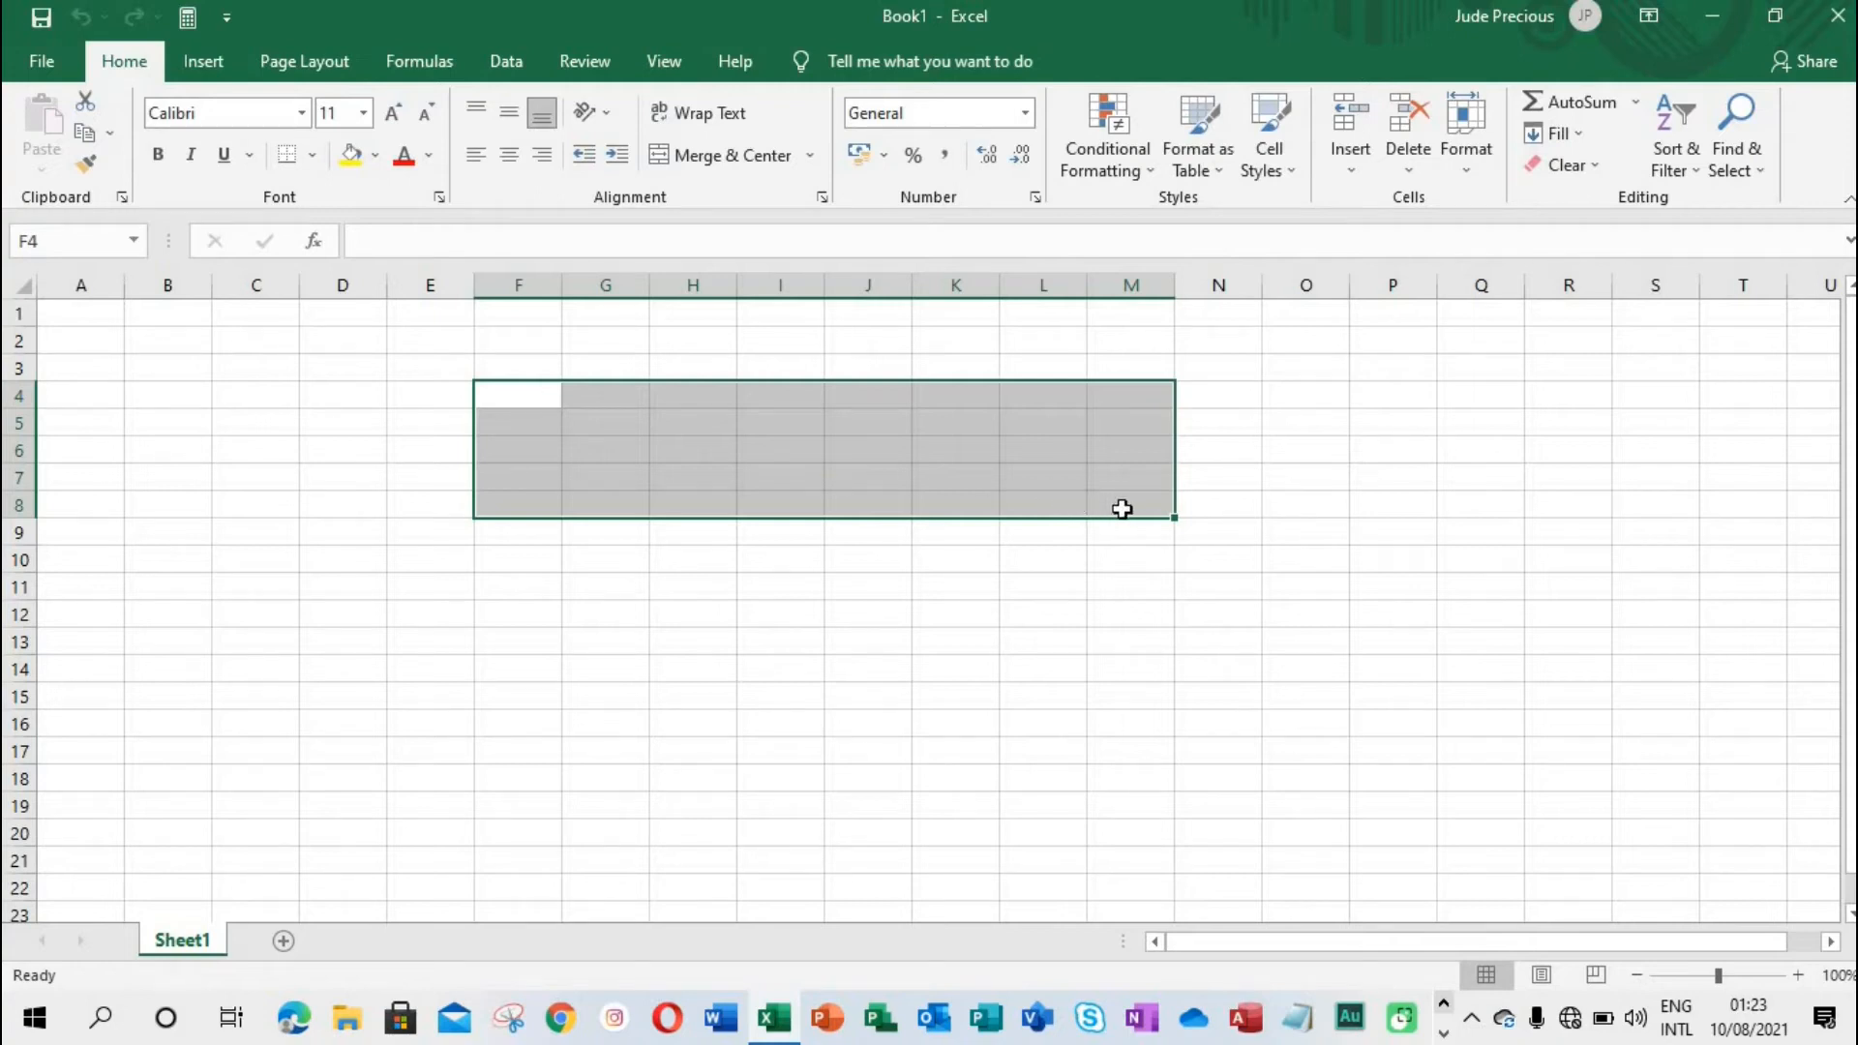
{"action": "left_click_drag", "start_coordinate": [343, 395], "coordinate": [651, 708]}
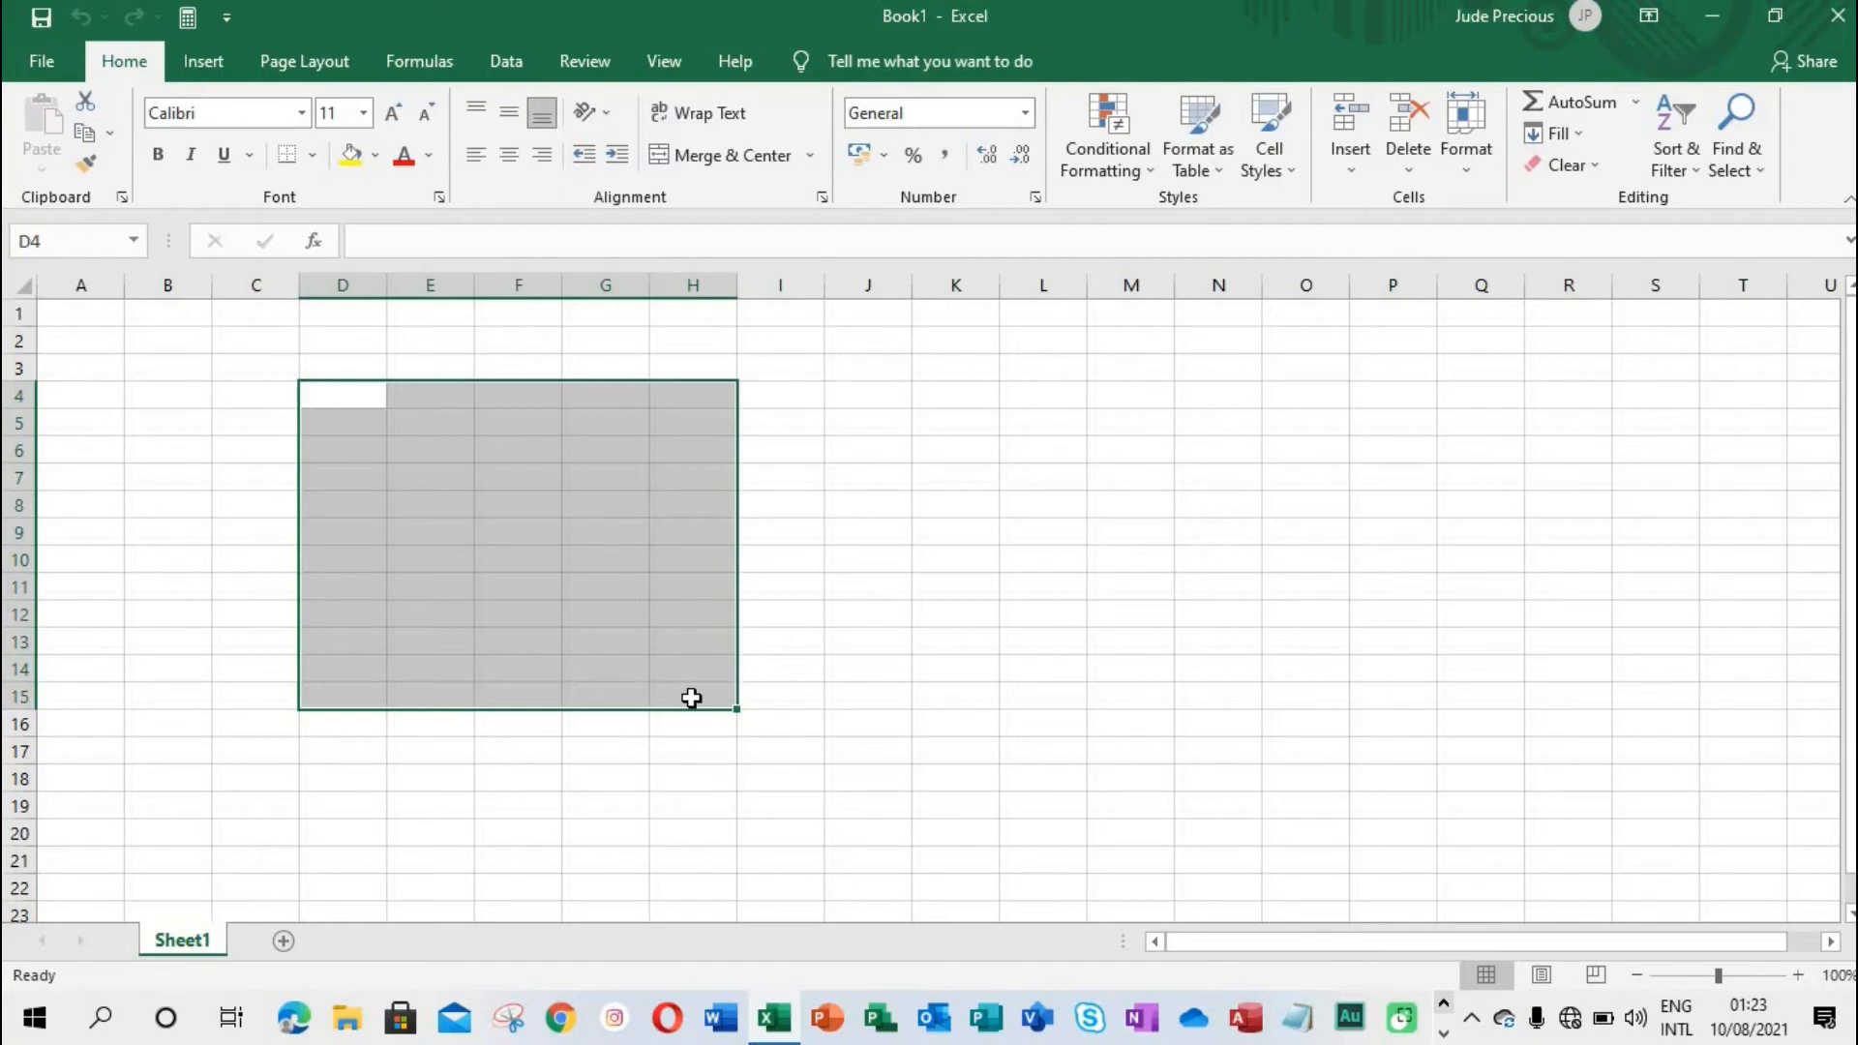
Select the range J4:J14 by extending the selection down from J4, and clear it by selecting cell L14
{"action": "left_click", "coordinate": [869, 397]}
{"action": "key", "text": "shift+Down"}
{"action": "key", "text": "shift+Down"}
{"action": "key", "text": "shift+Down"}
{"action": "key", "text": "shift+Down"}
{"action": "key", "text": "shift+Down"}
{"action": "key", "text": "shift+Down"}
{"action": "key", "text": "shift+Down"}
{"action": "key", "text": "shift+Down"}
{"action": "key", "text": "shift+Down"}
{"action": "key", "text": "shift+Down"}
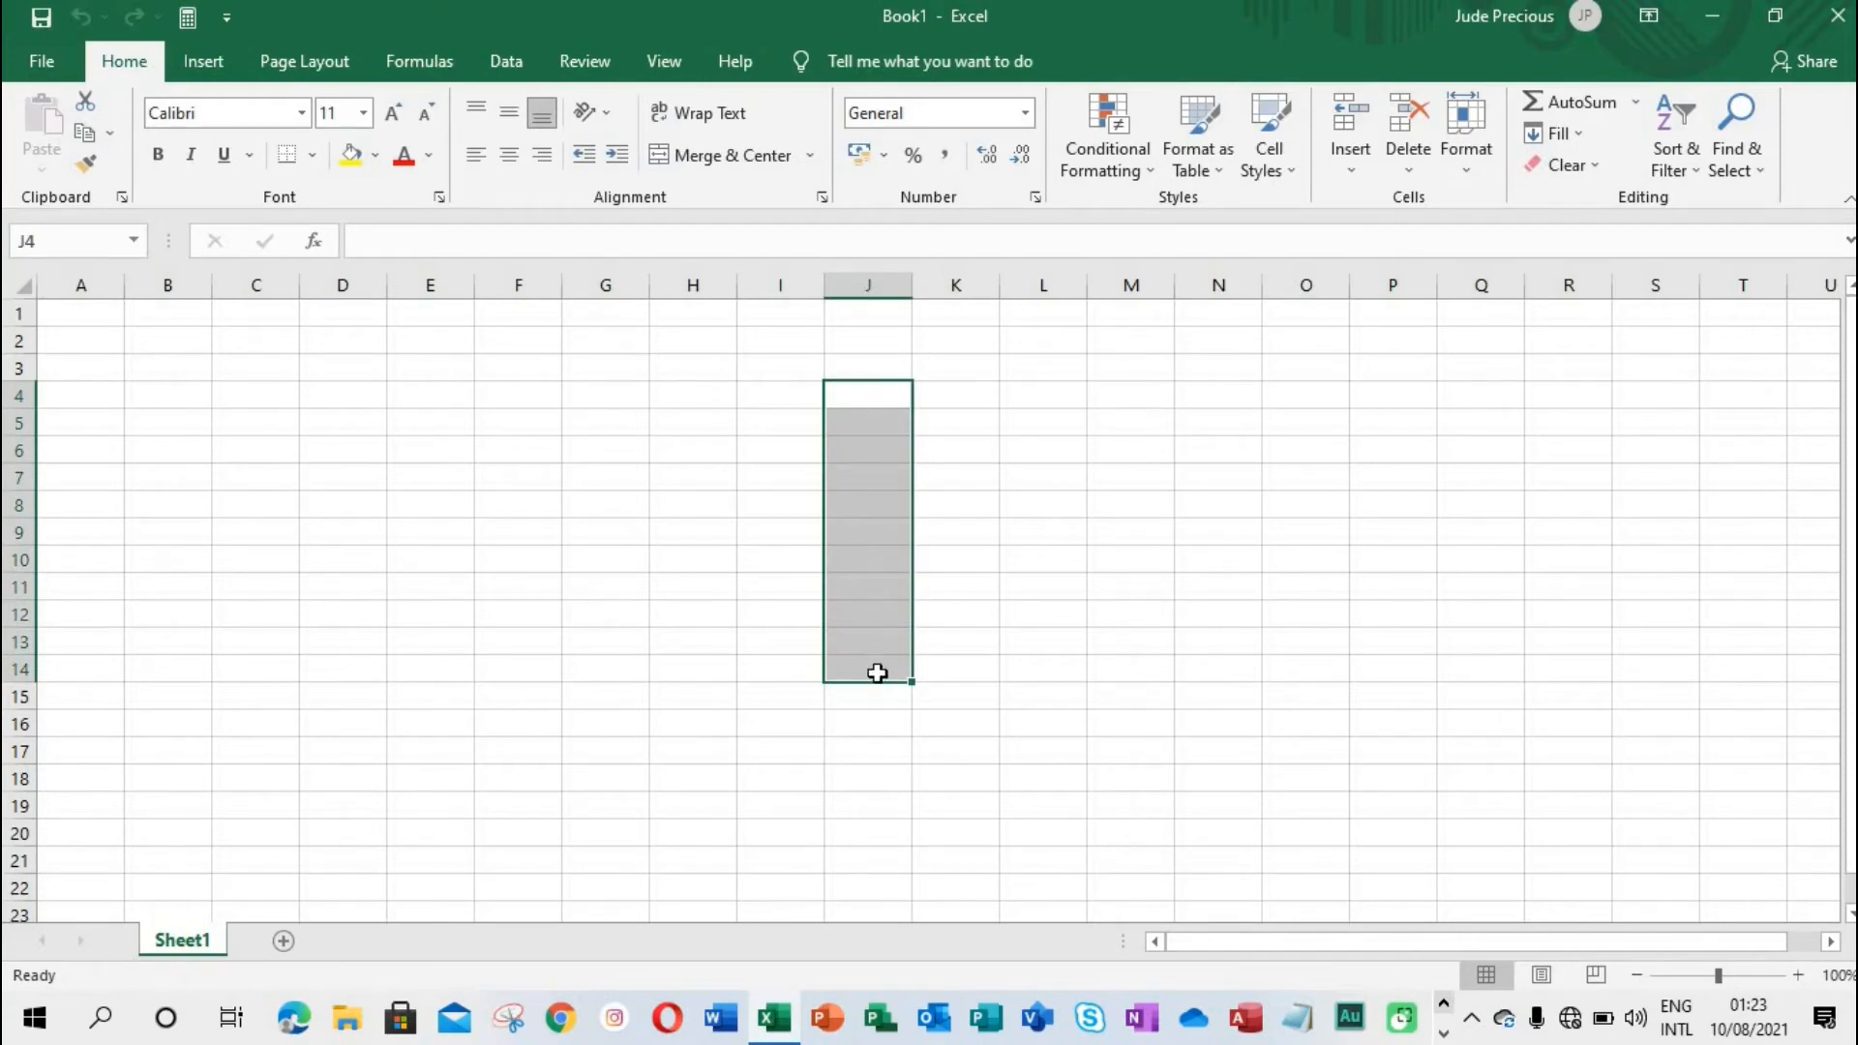
{"action": "left_click", "coordinate": [1013, 675]}
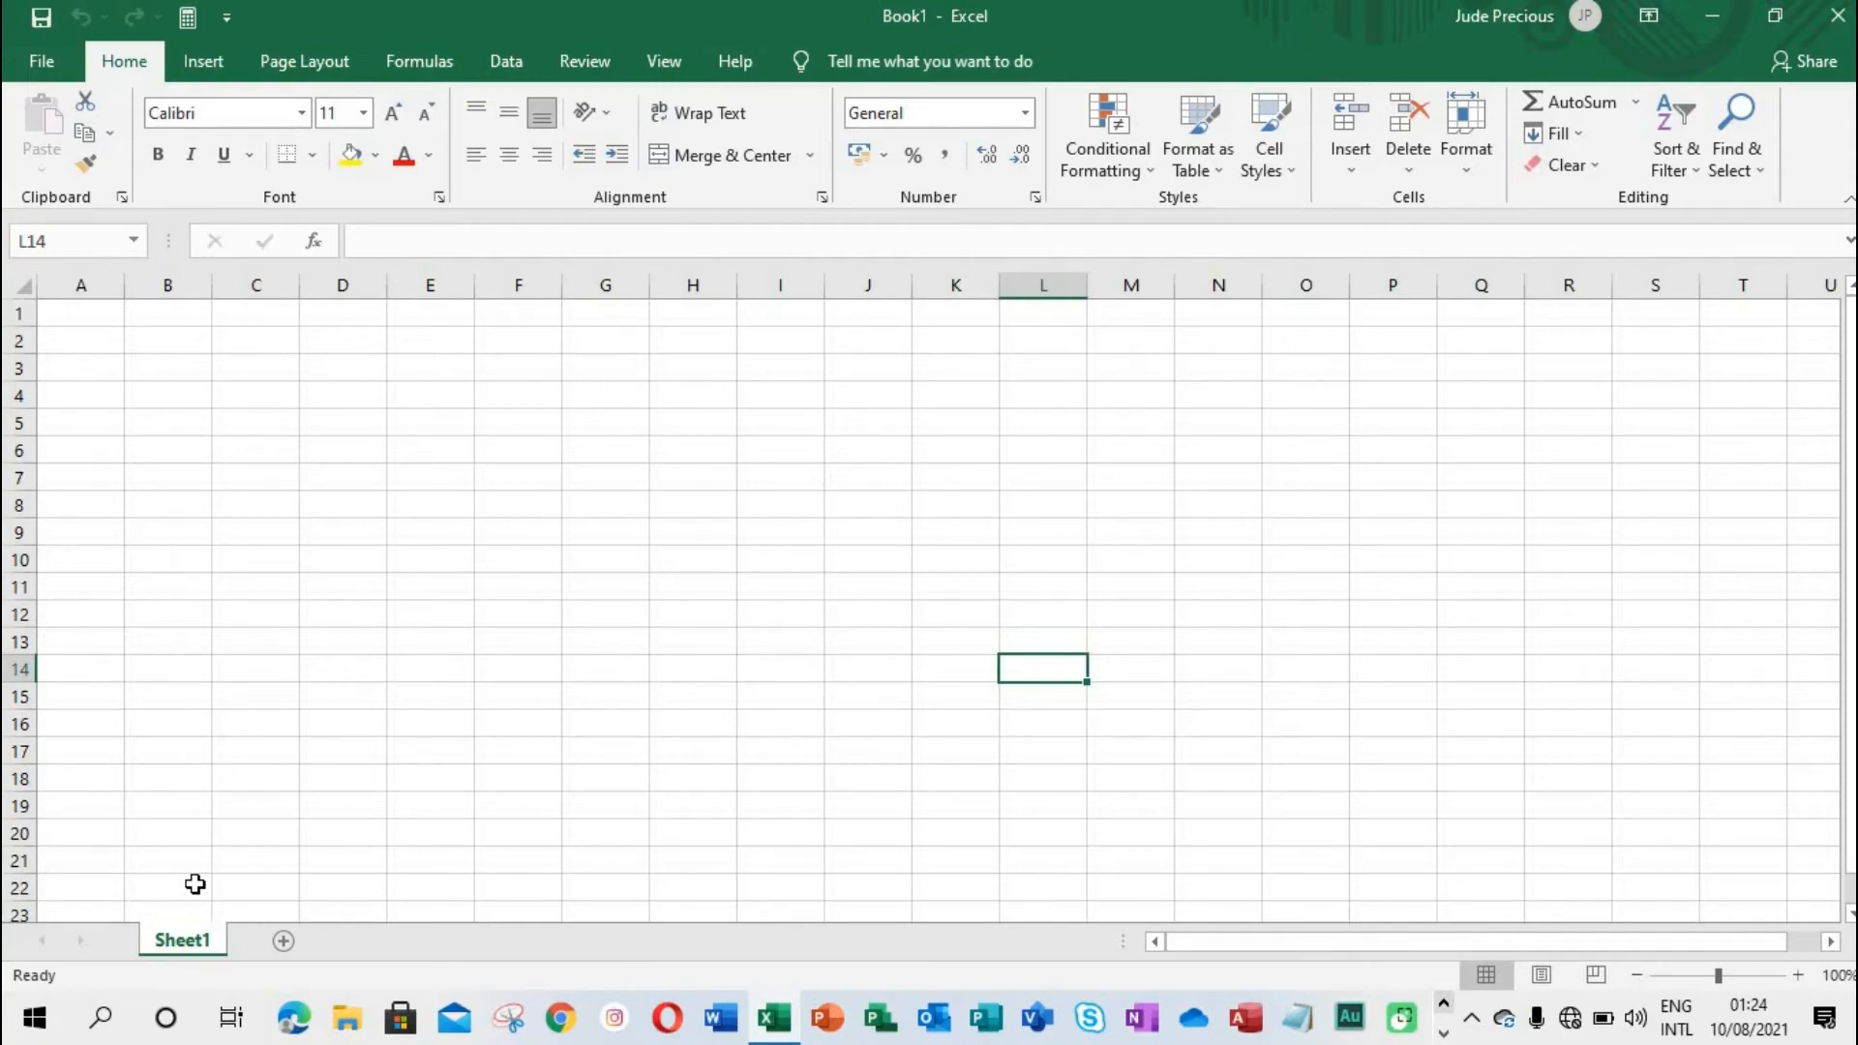
Add four new worksheets to the workbook after Sheet1
{"action": "left_click", "coordinate": [282, 940]}
{"action": "left_click", "coordinate": [373, 941]}
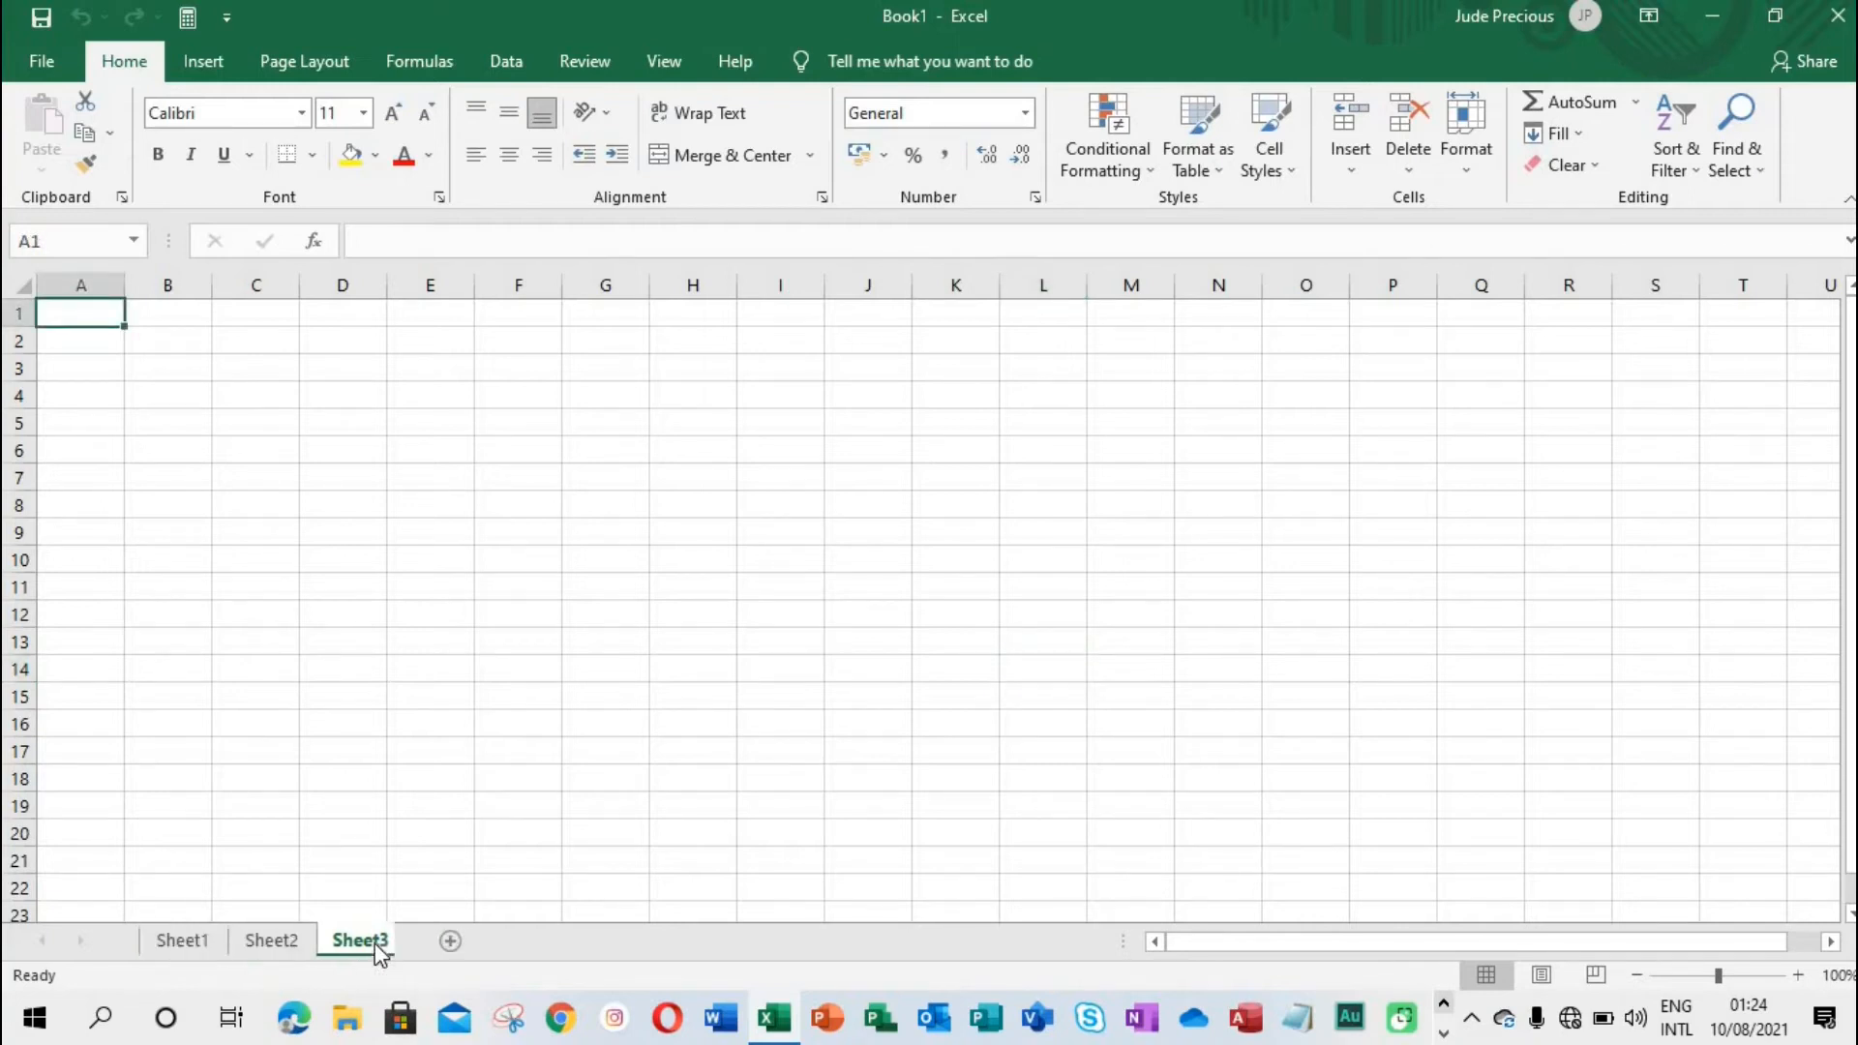
{"action": "left_click", "coordinate": [462, 941]}
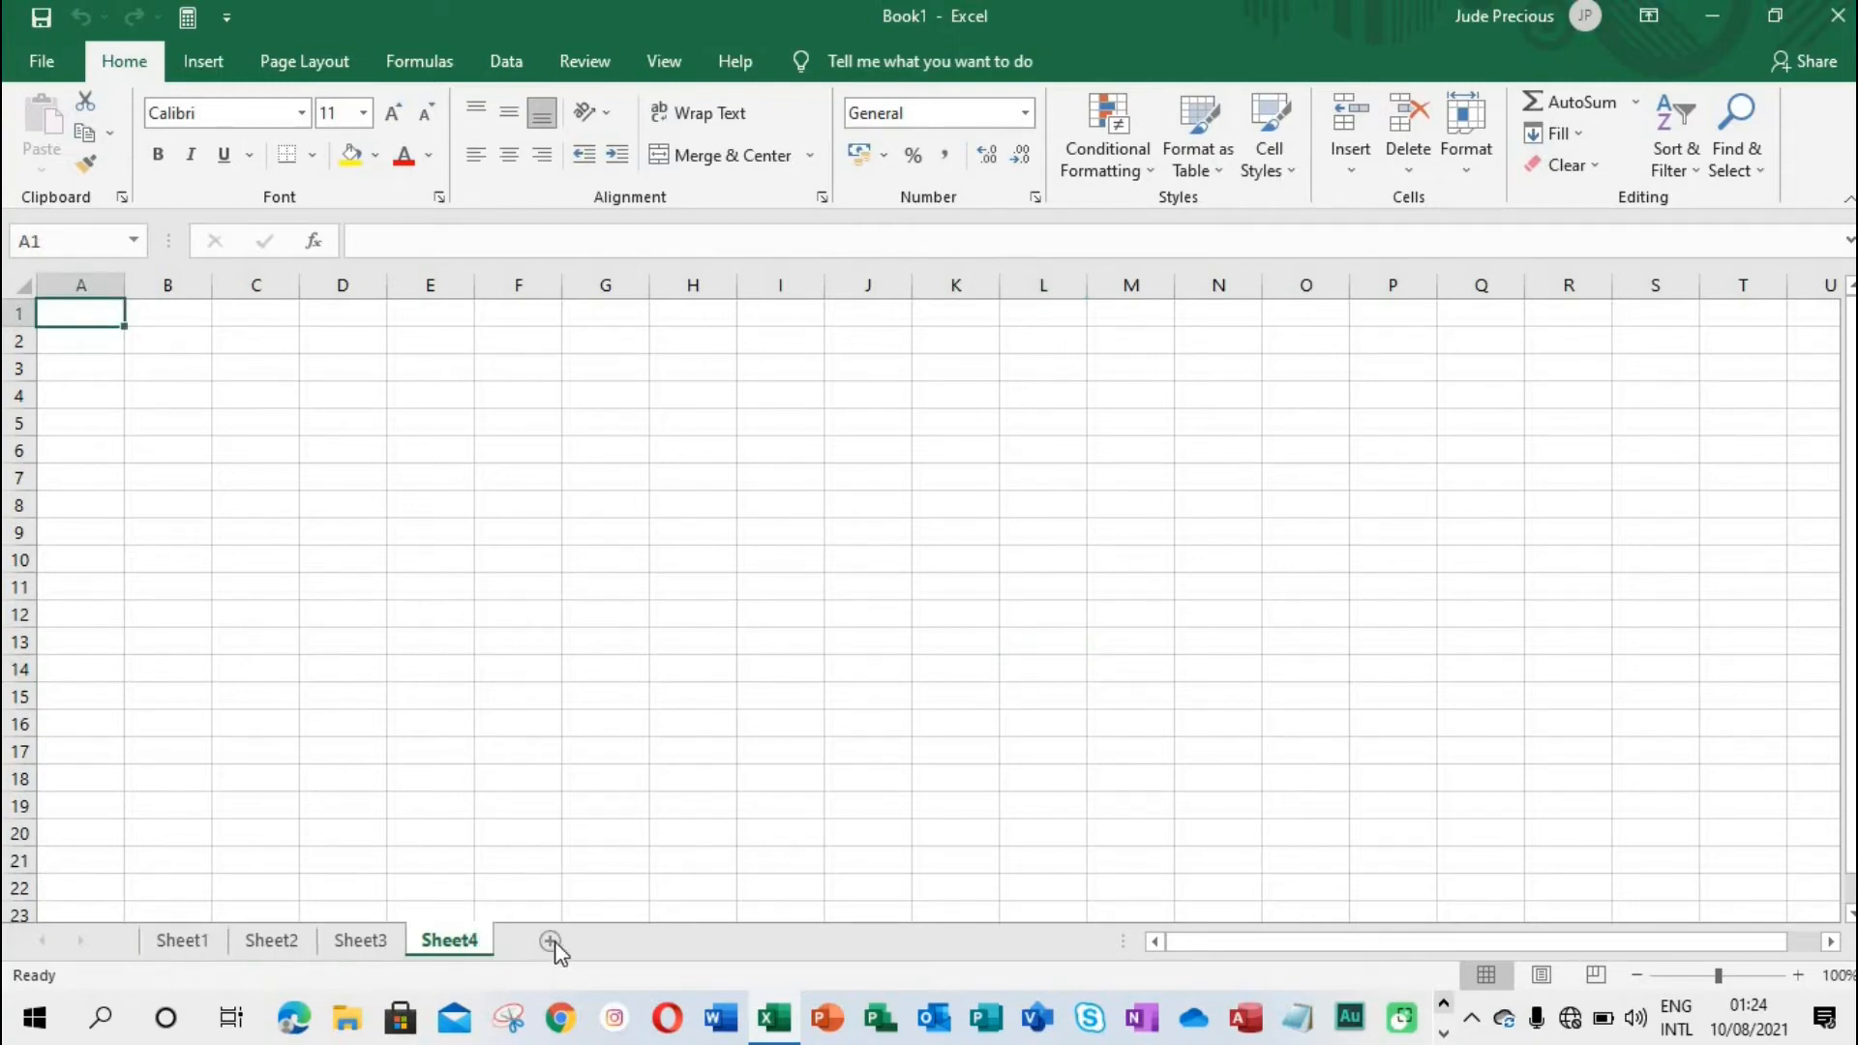
{"action": "left_click", "coordinate": [550, 943]}
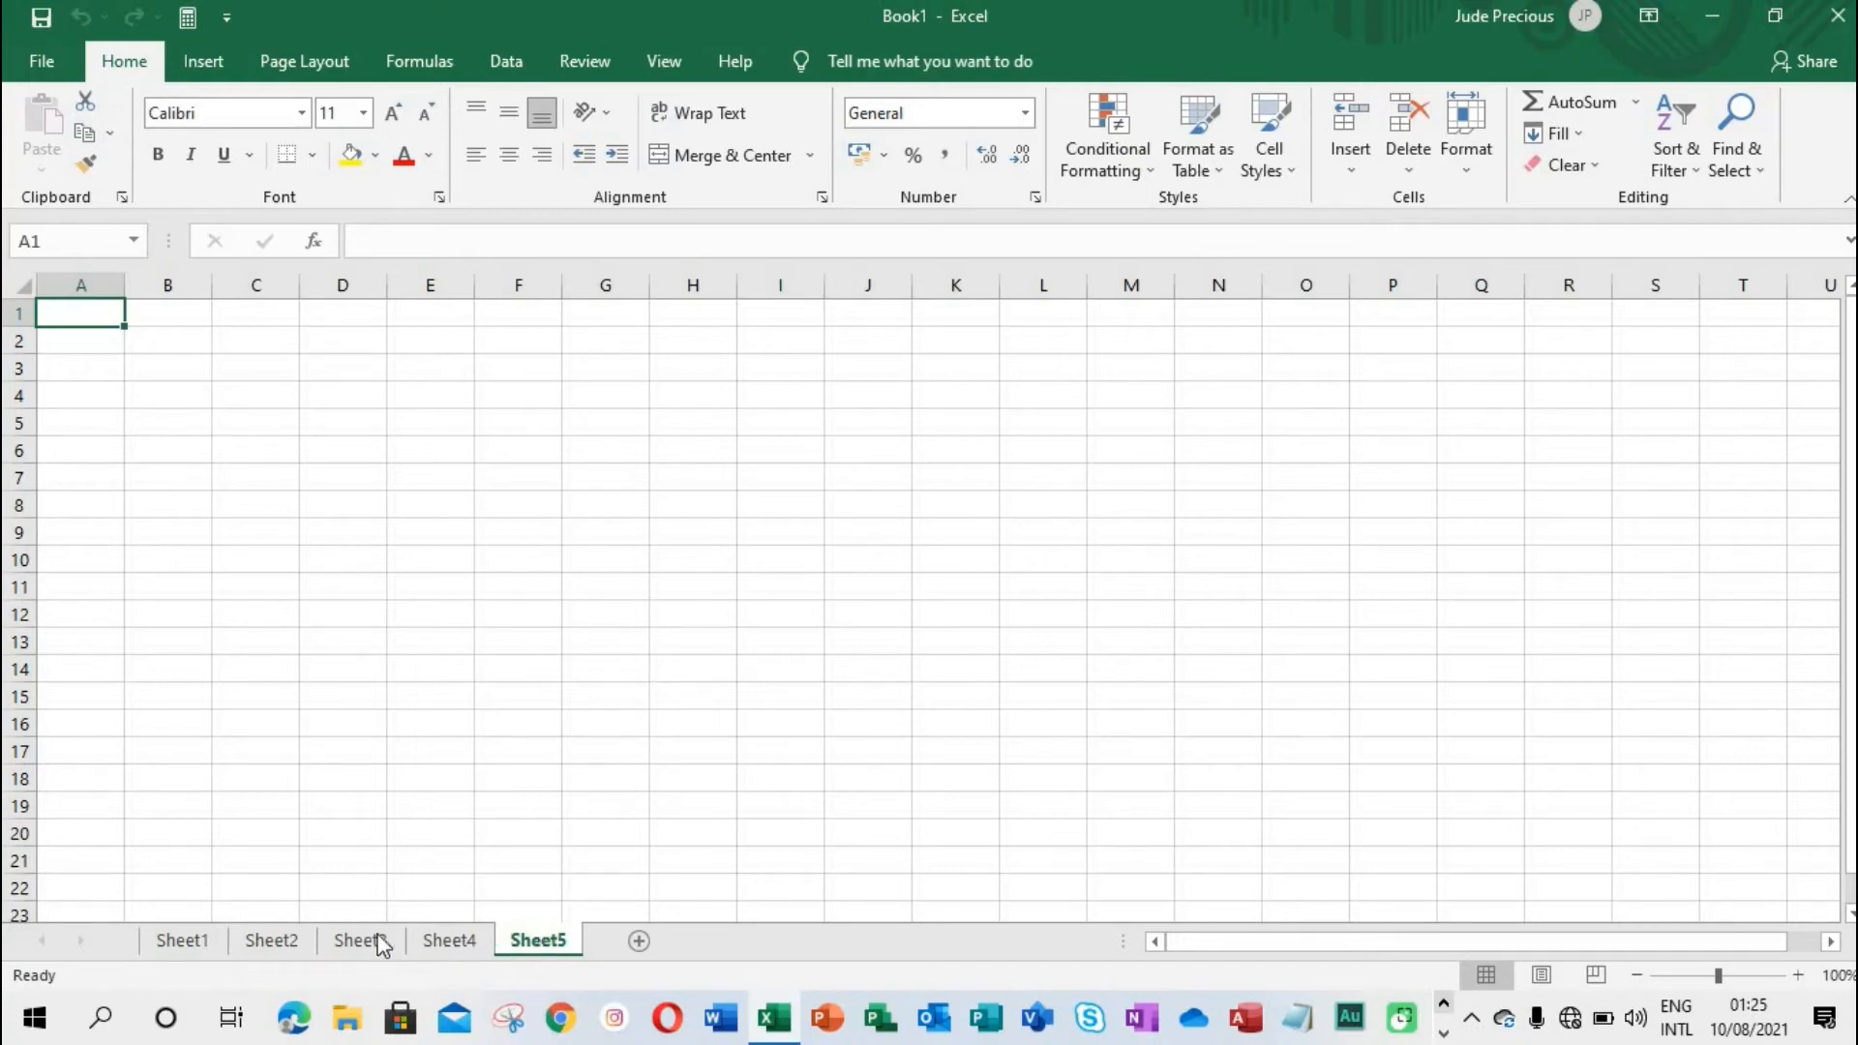
Rename the worksheet Sheet2 as cain
{"action": "right_click", "coordinate": [286, 944]}
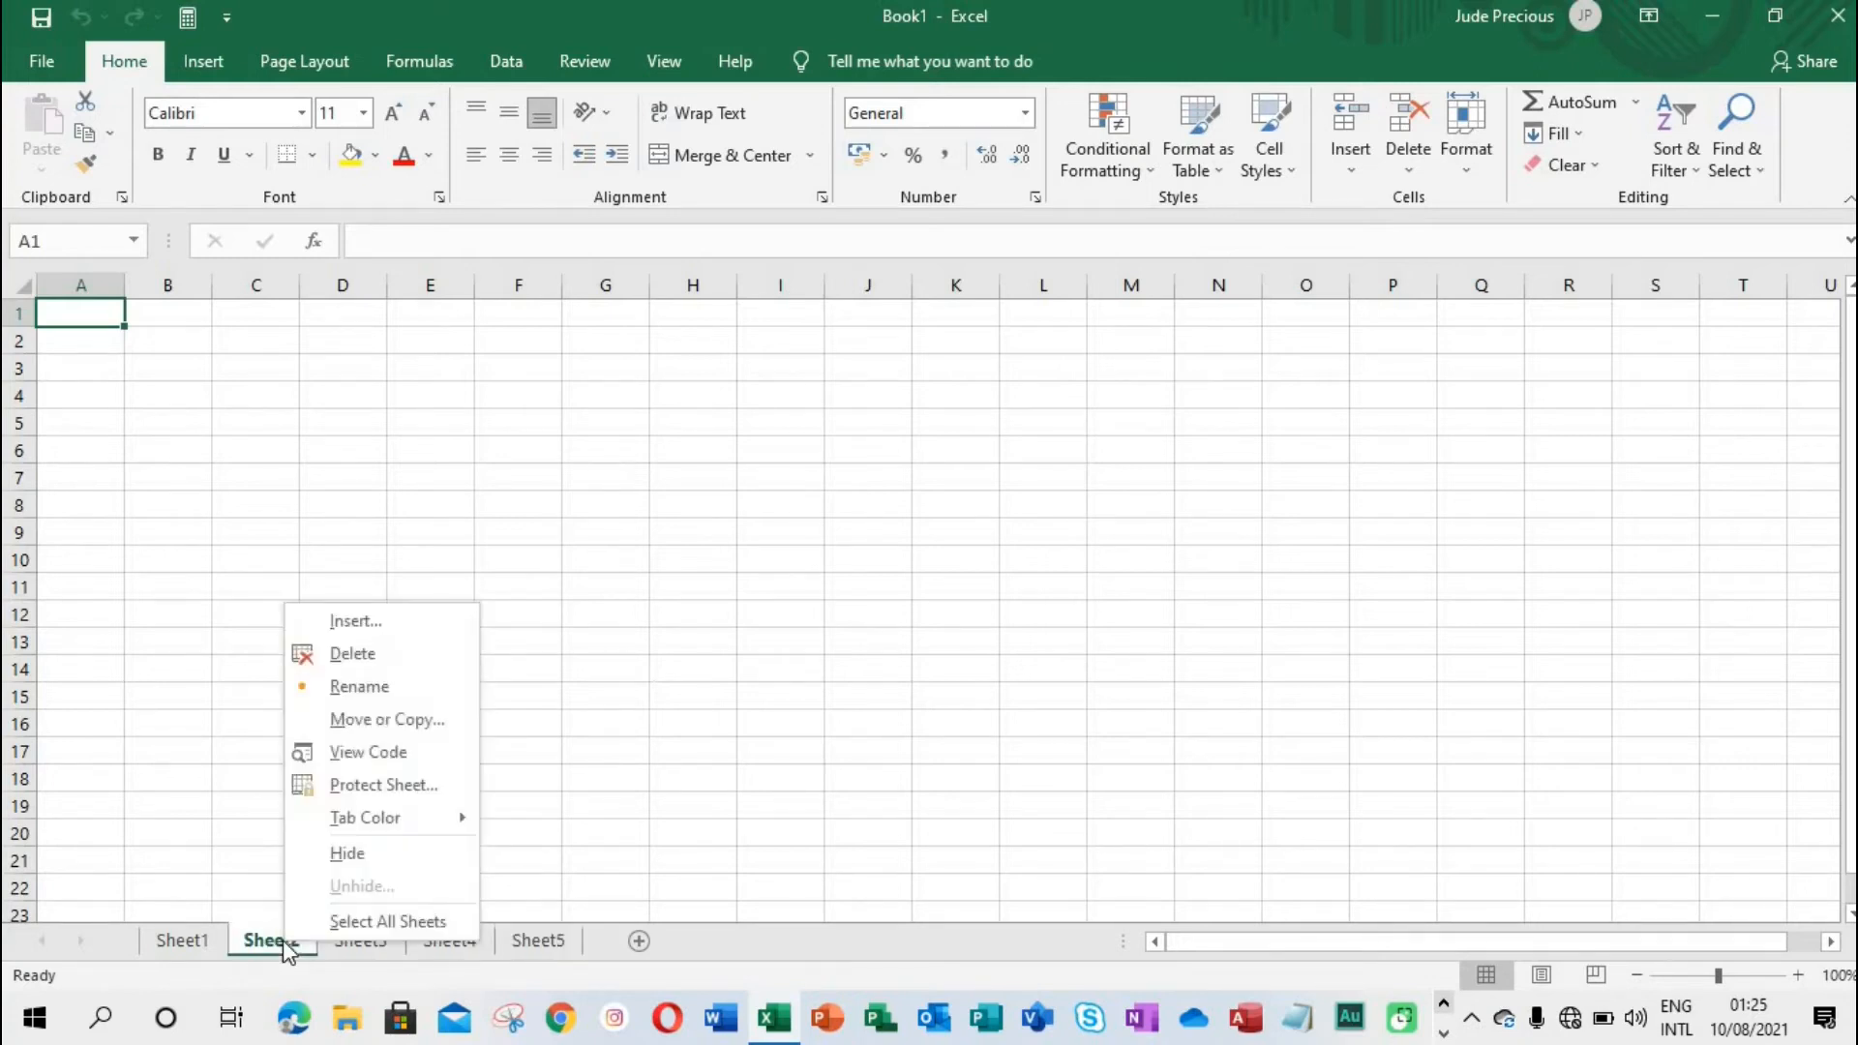
{"action": "left_click", "coordinate": [364, 711]}
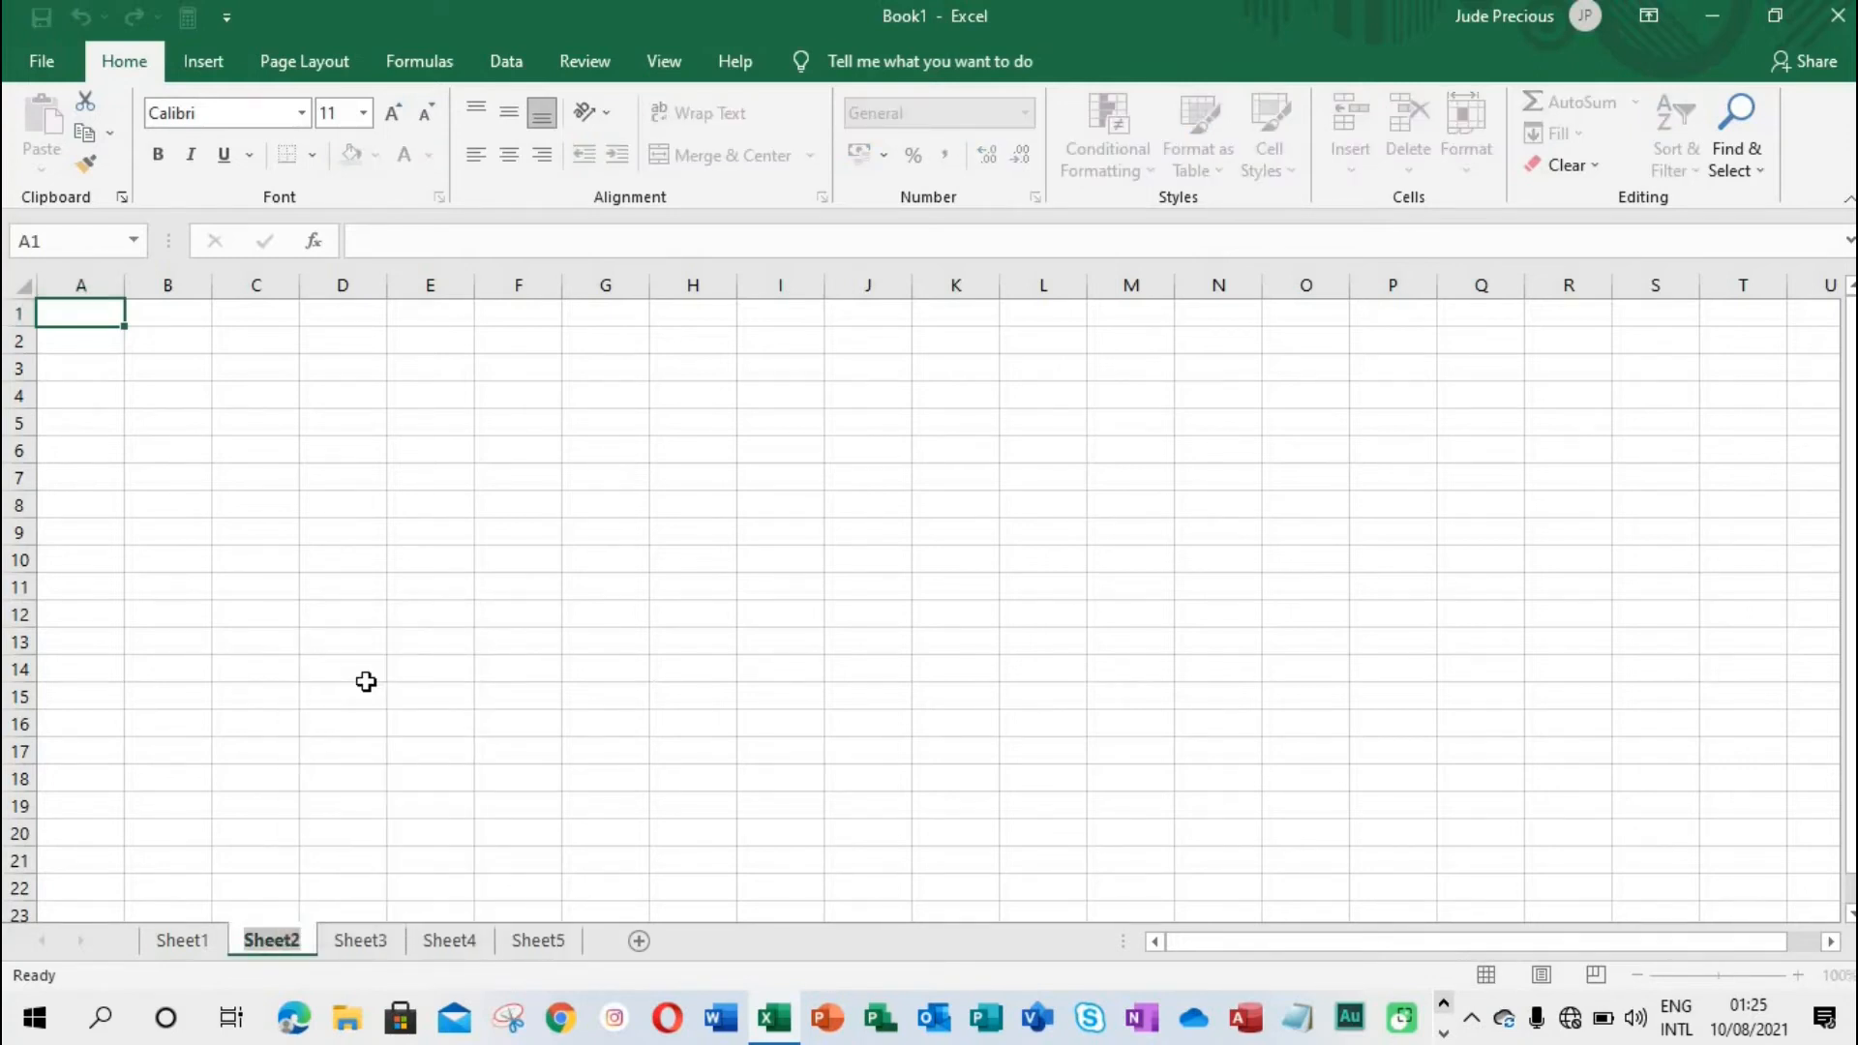
{"action": "type", "text": "cain"}
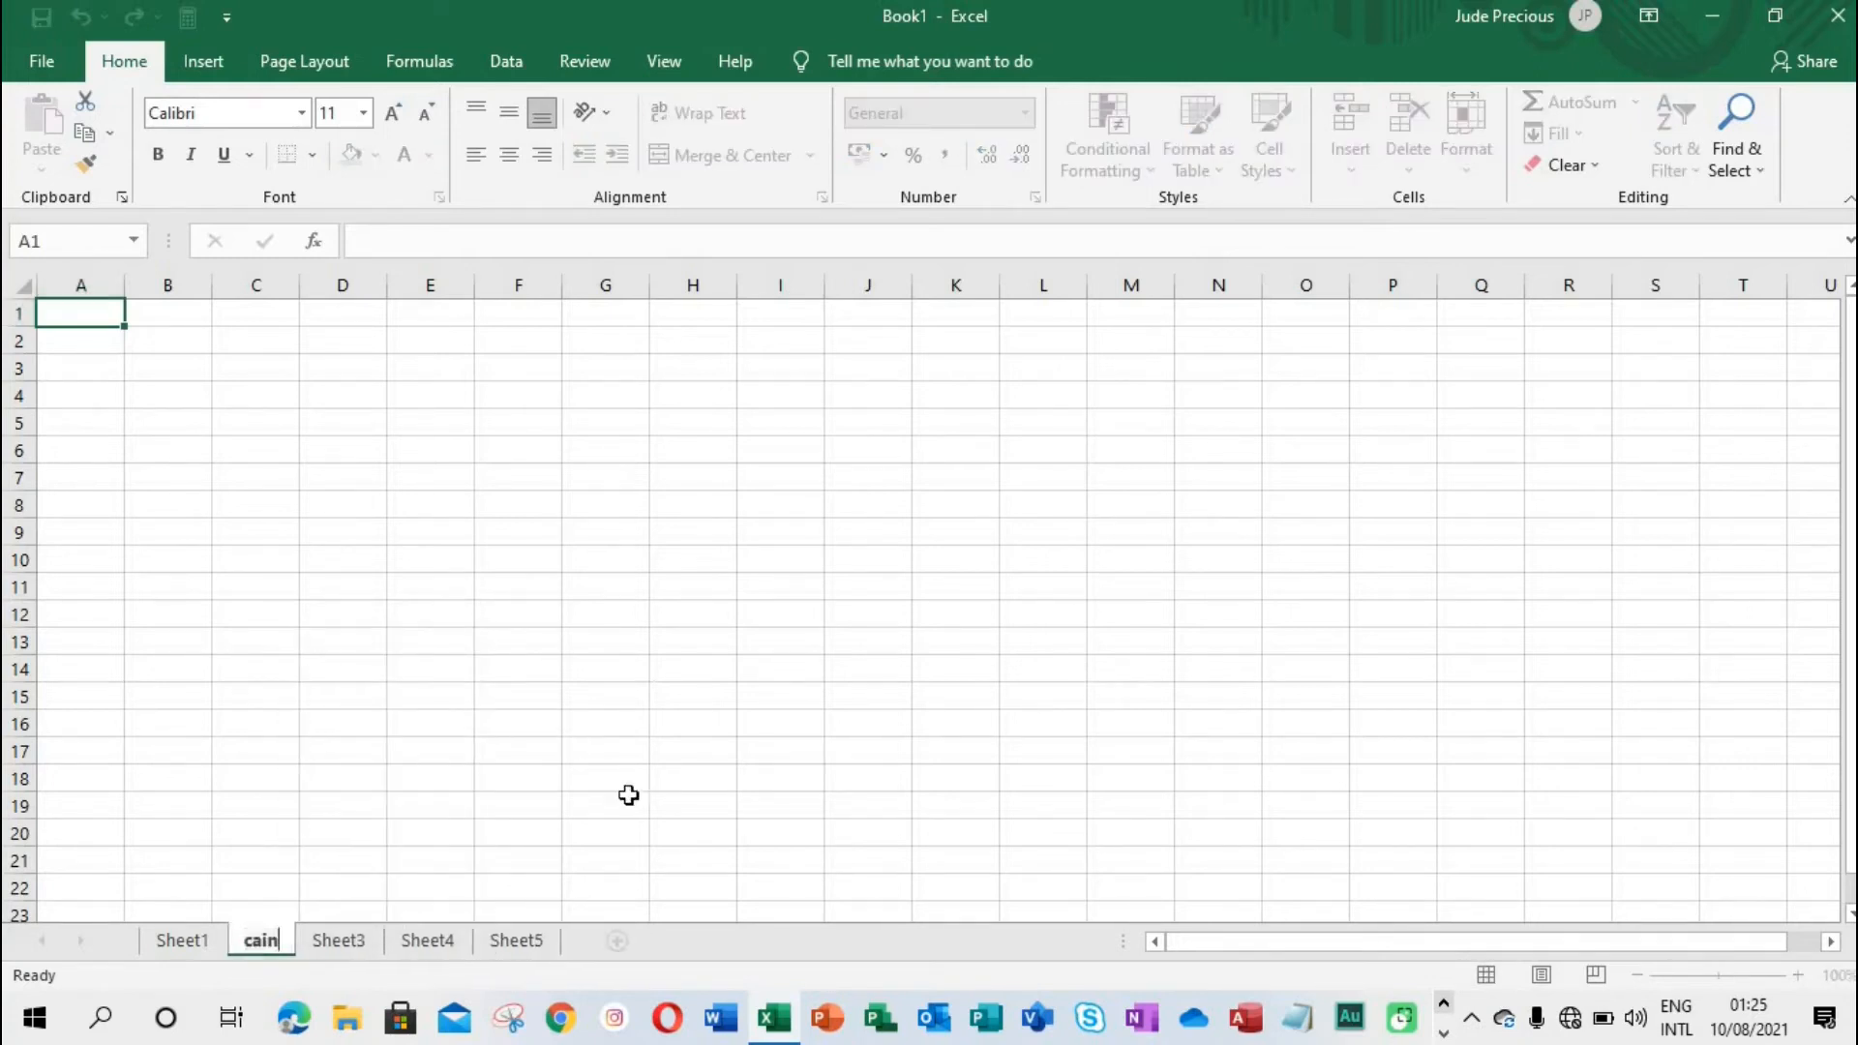
{"action": "key", "text": "Return"}
Delete the worksheet Sheet5 from the workbook
{"action": "right_click", "coordinate": [531, 938]}
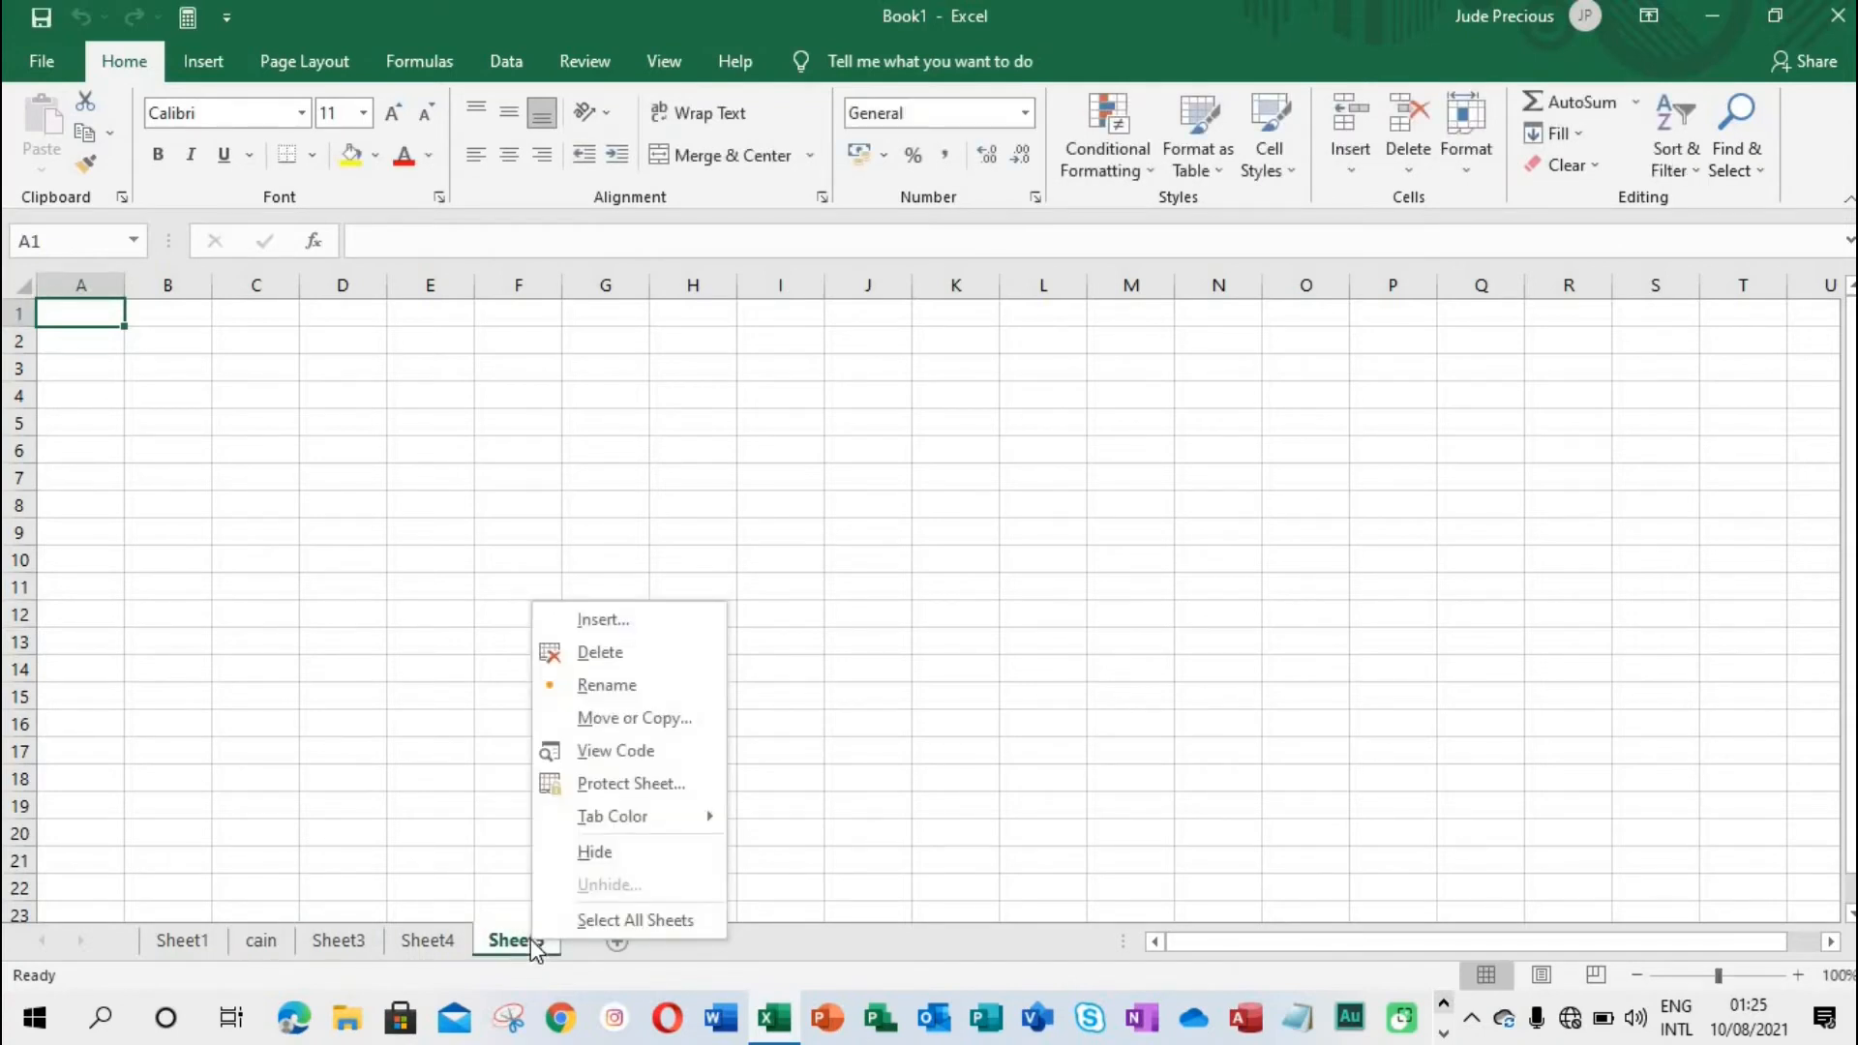
{"action": "left_click", "coordinate": [617, 659]}
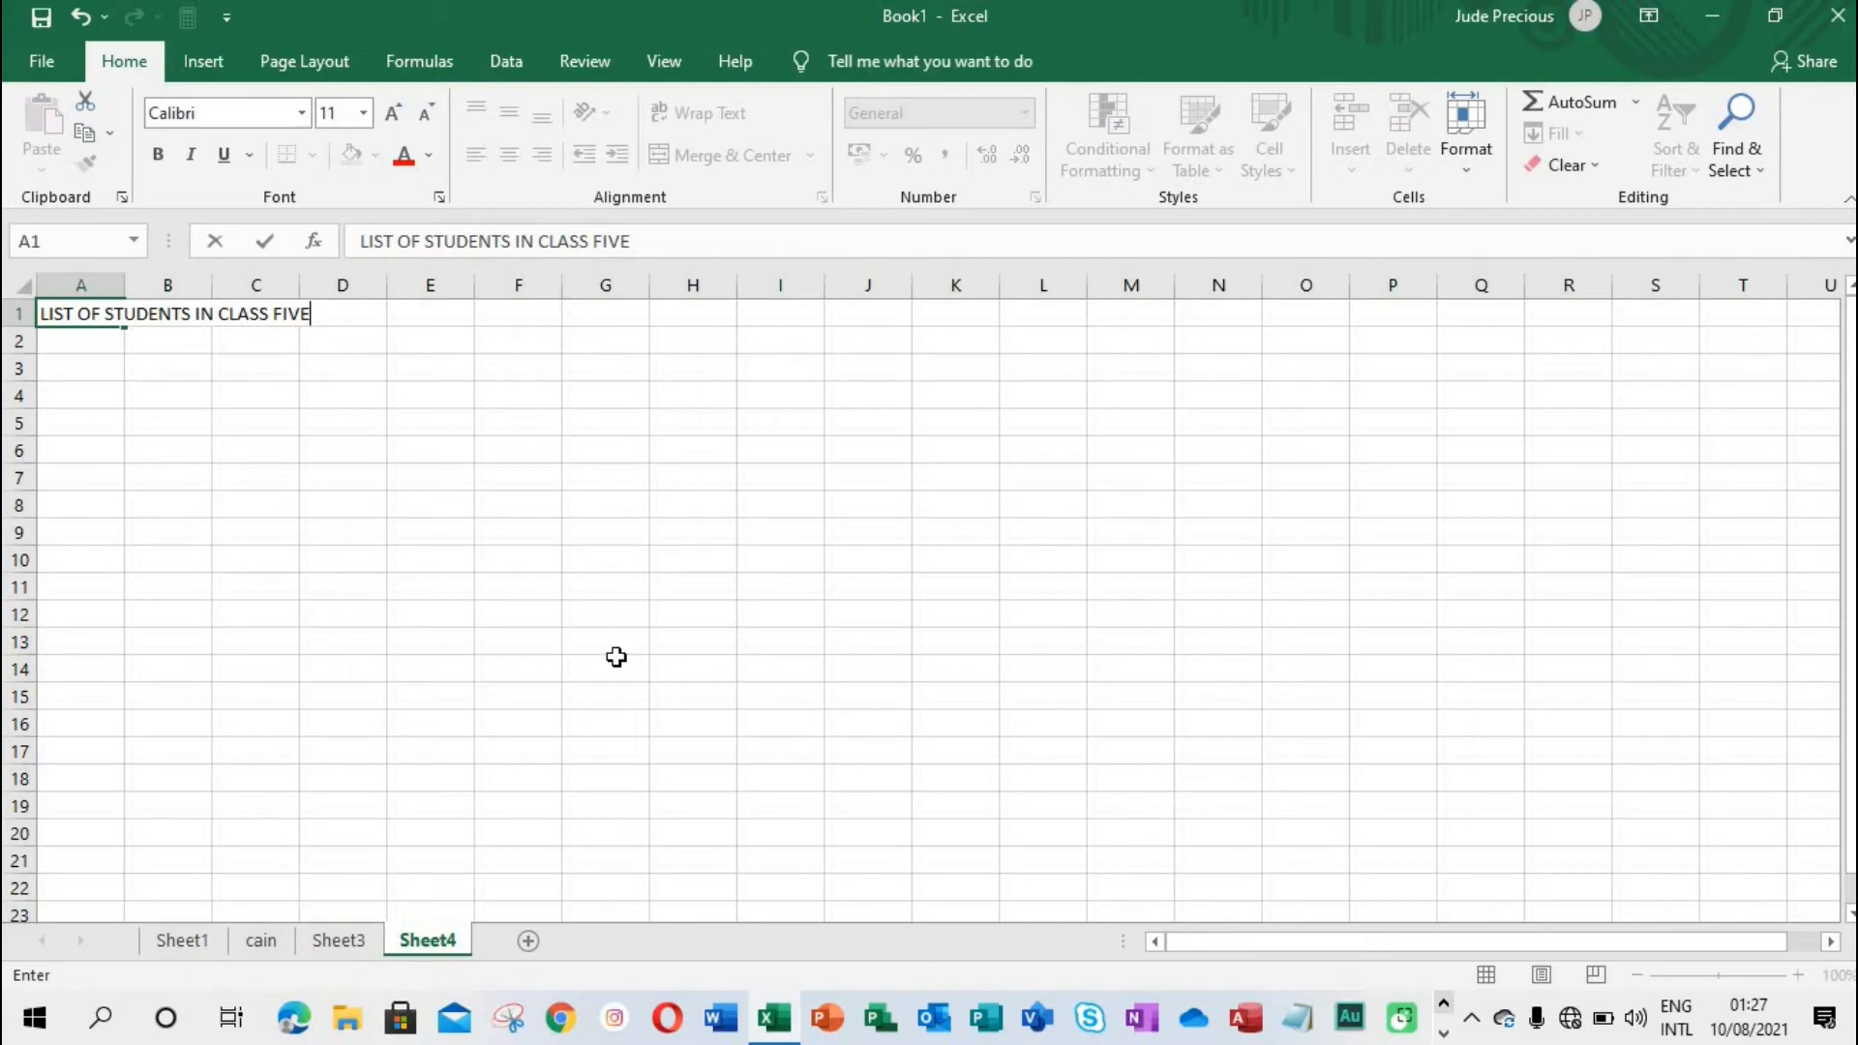
Enter the title LIST OF STUDENTS IN CLASS FIVE in cell A1 of Sheet4 and "name of students" in A2
{"action": "key", "text": "Return"}
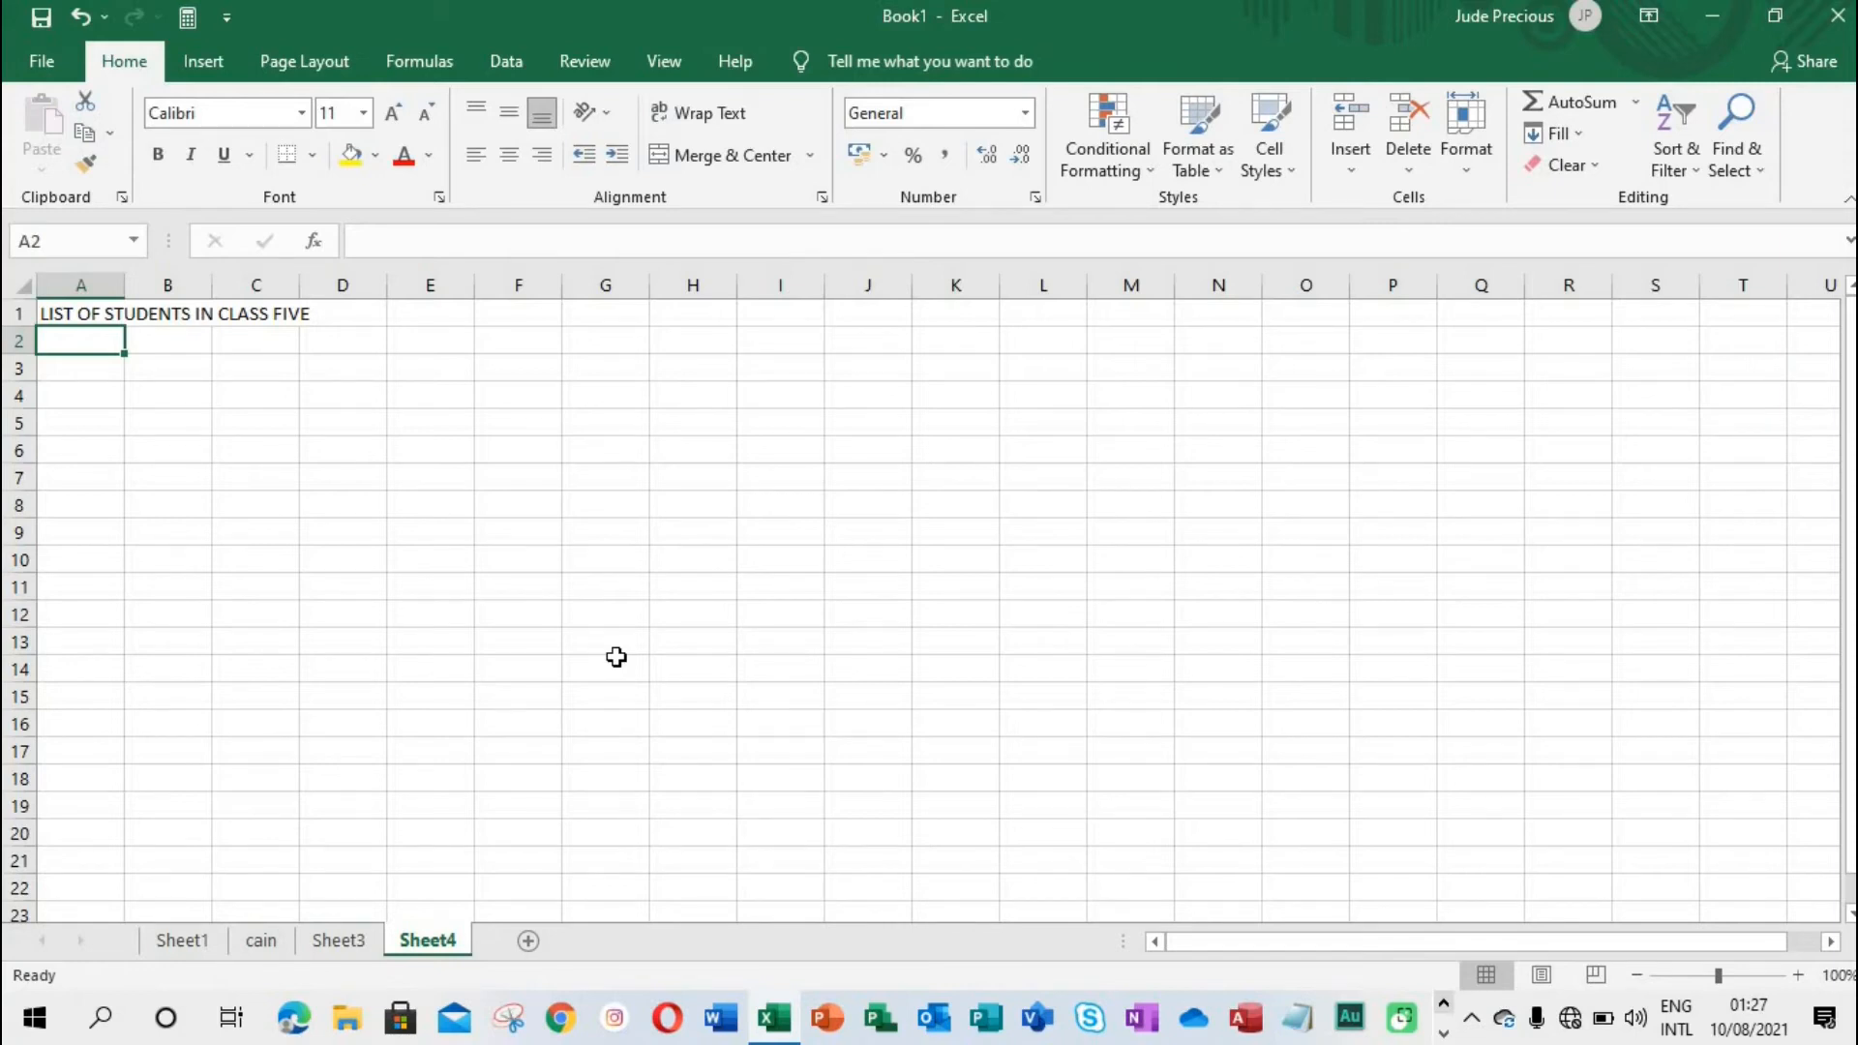
{"action": "type", "text": "name of students"}
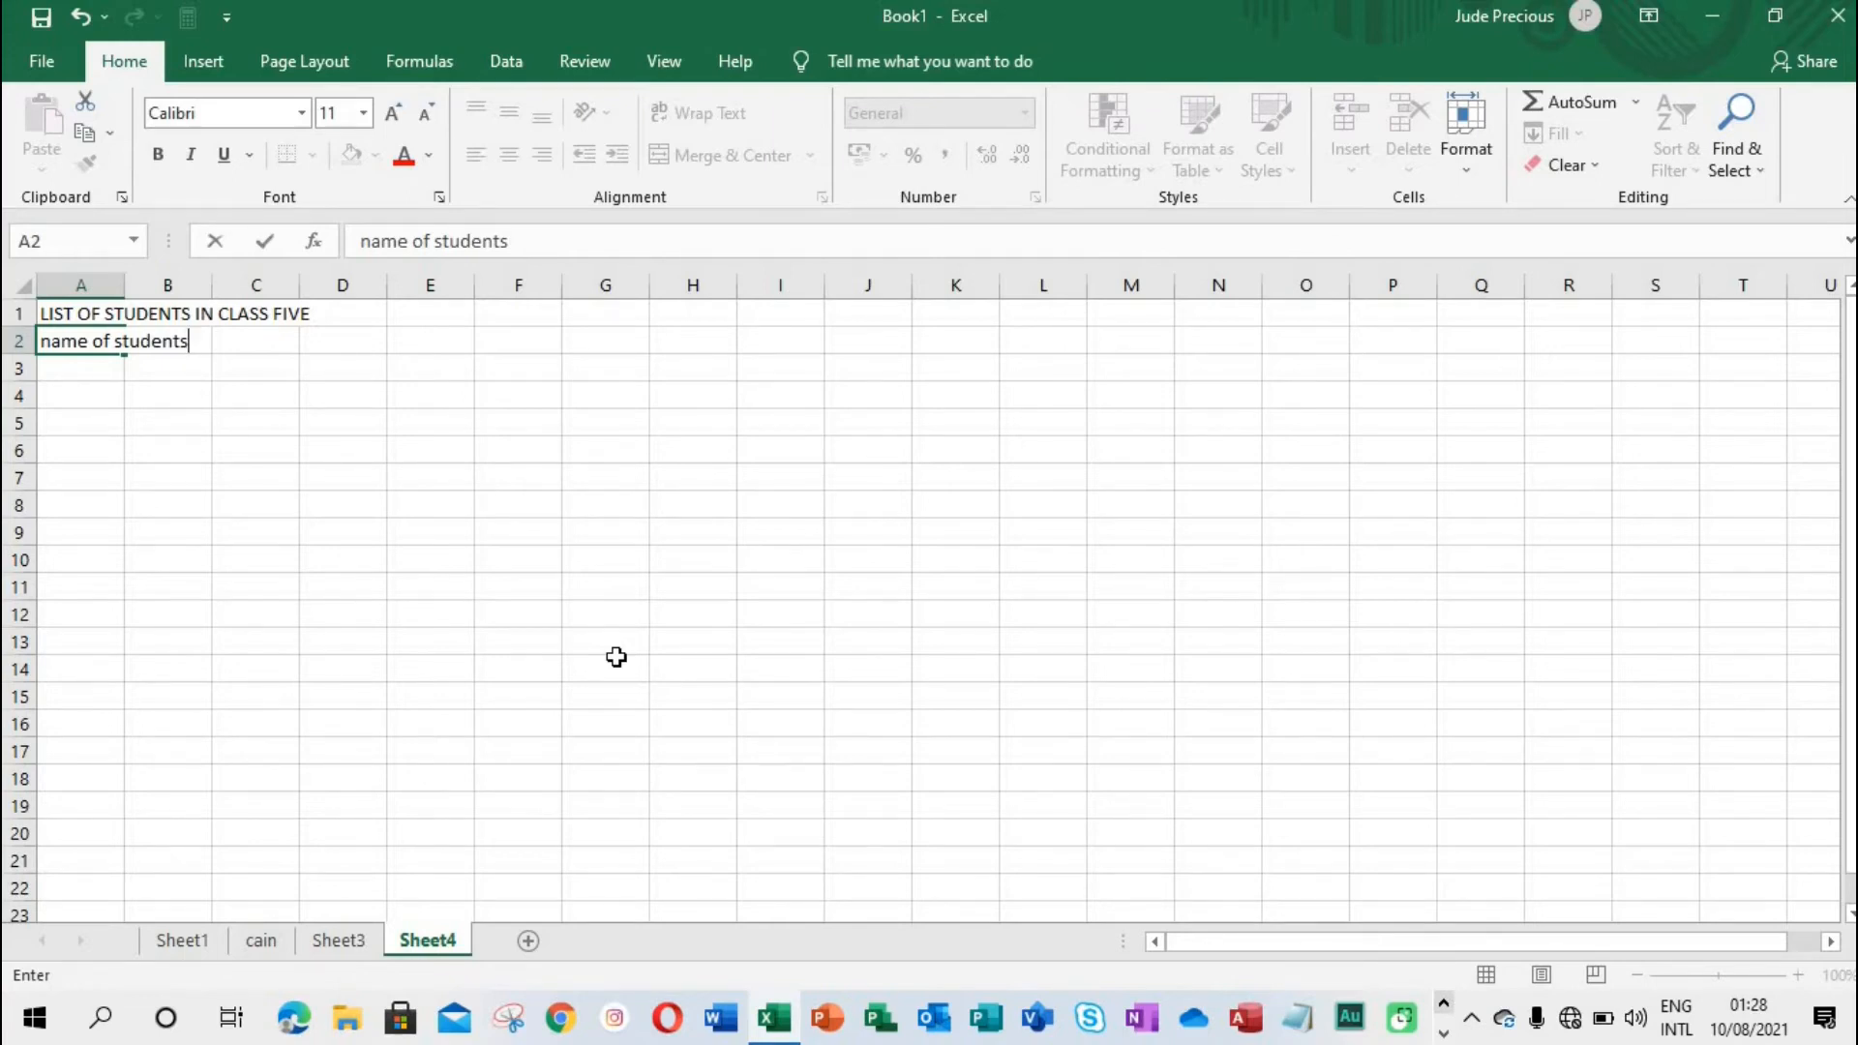
{"action": "left_click", "coordinate": [172, 399]}
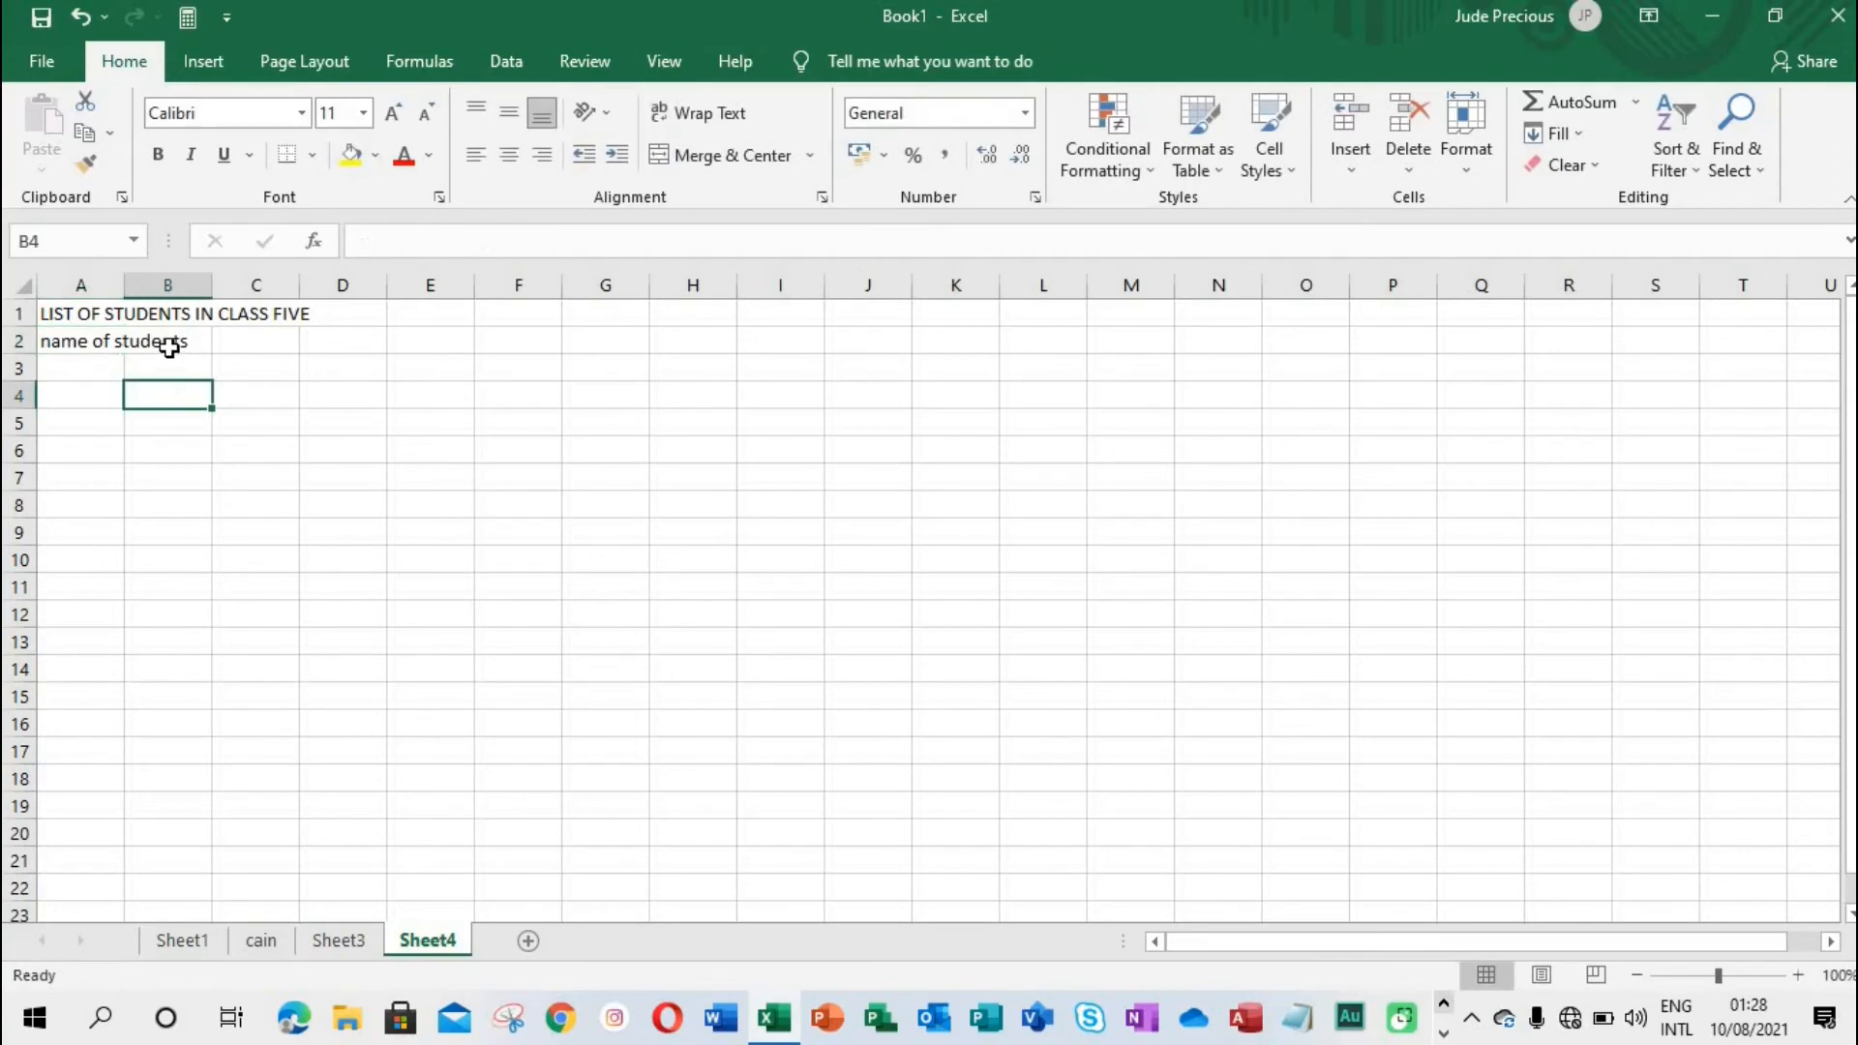
Enter "men" in cell B2, next to the "name of students" text
{"action": "left_click", "coordinate": [169, 347]}
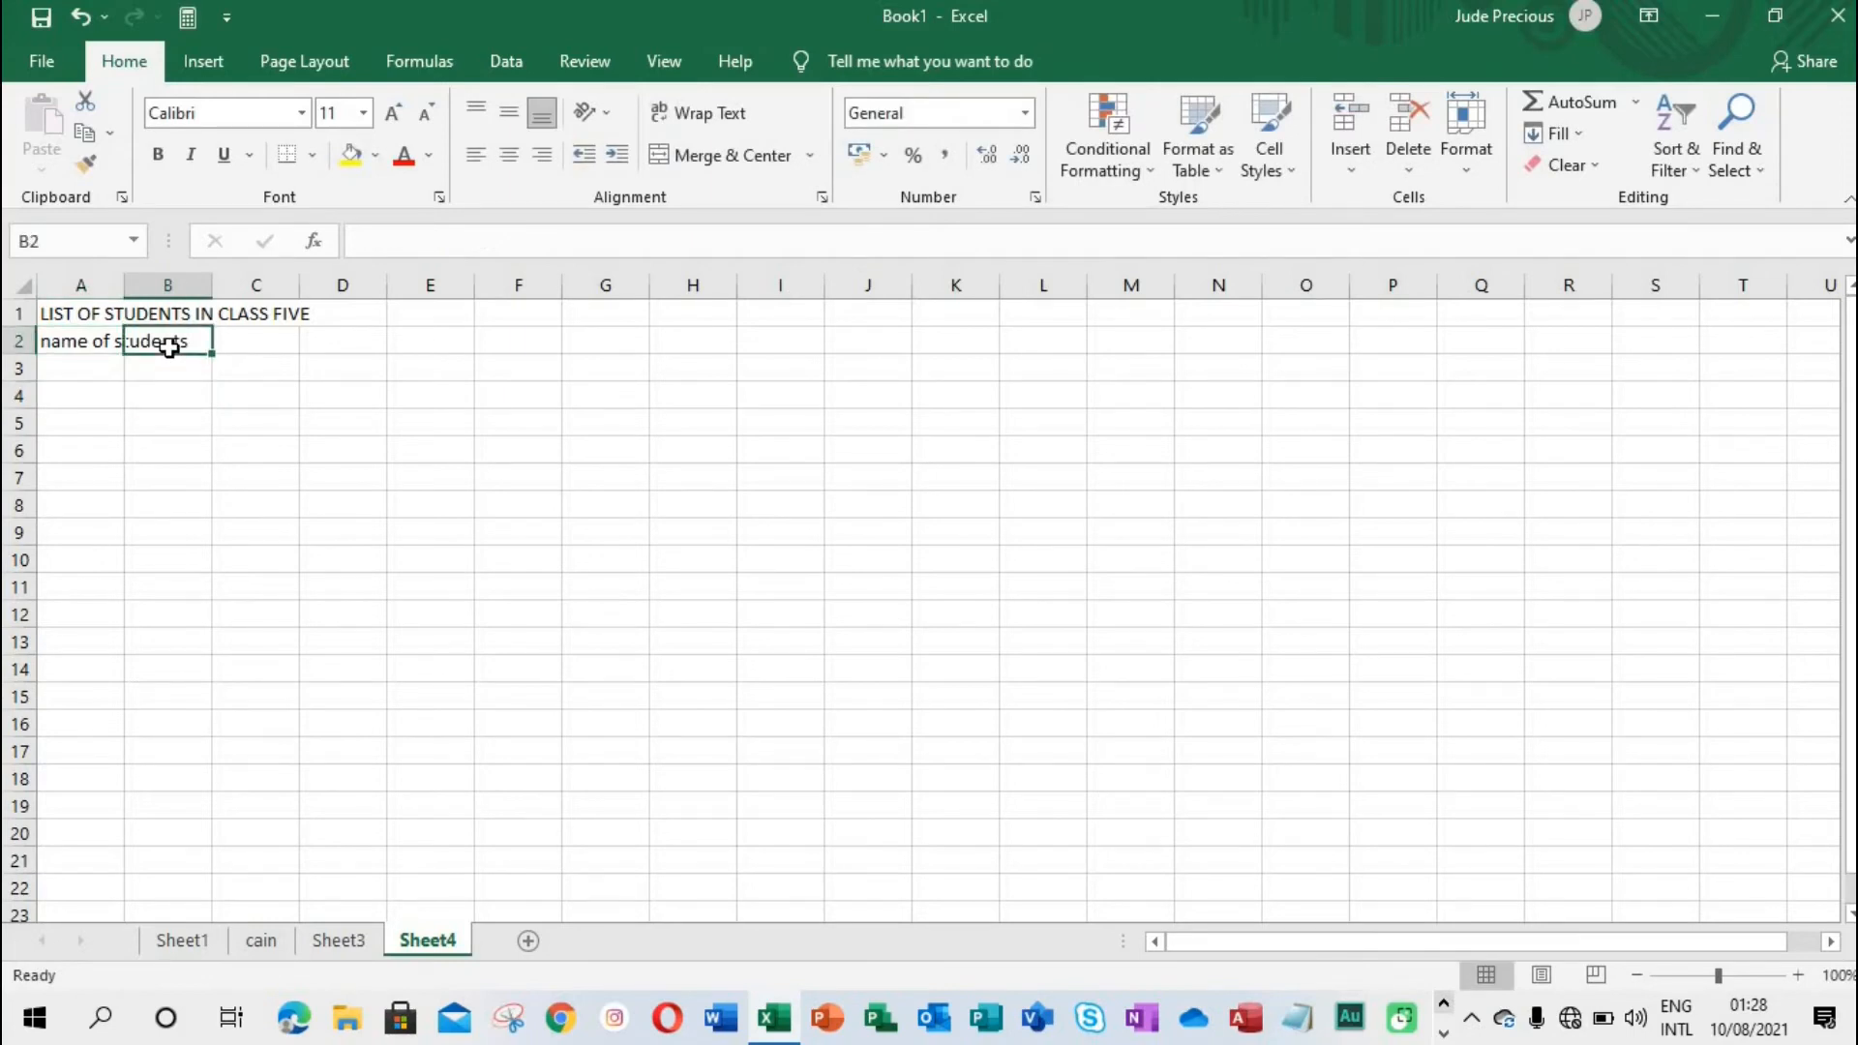
{"action": "type", "text": "men"}
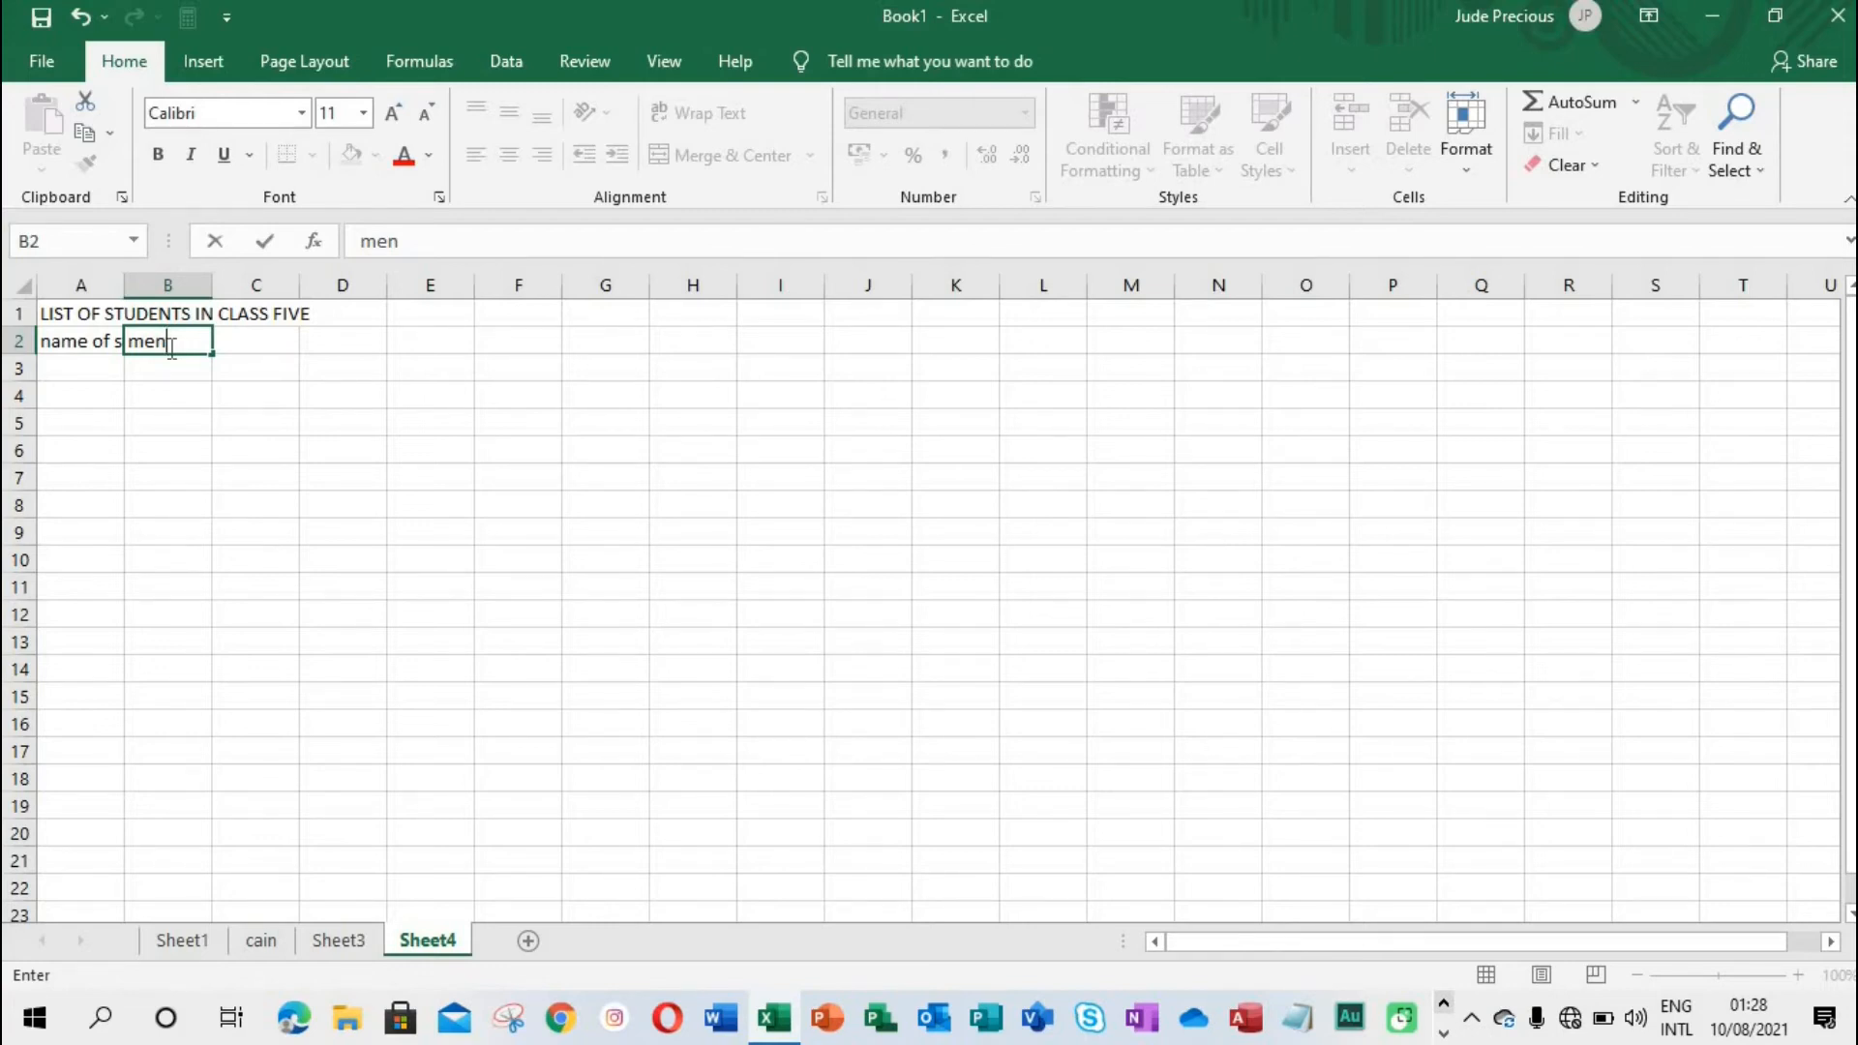
{"action": "left_click", "coordinate": [94, 349]}
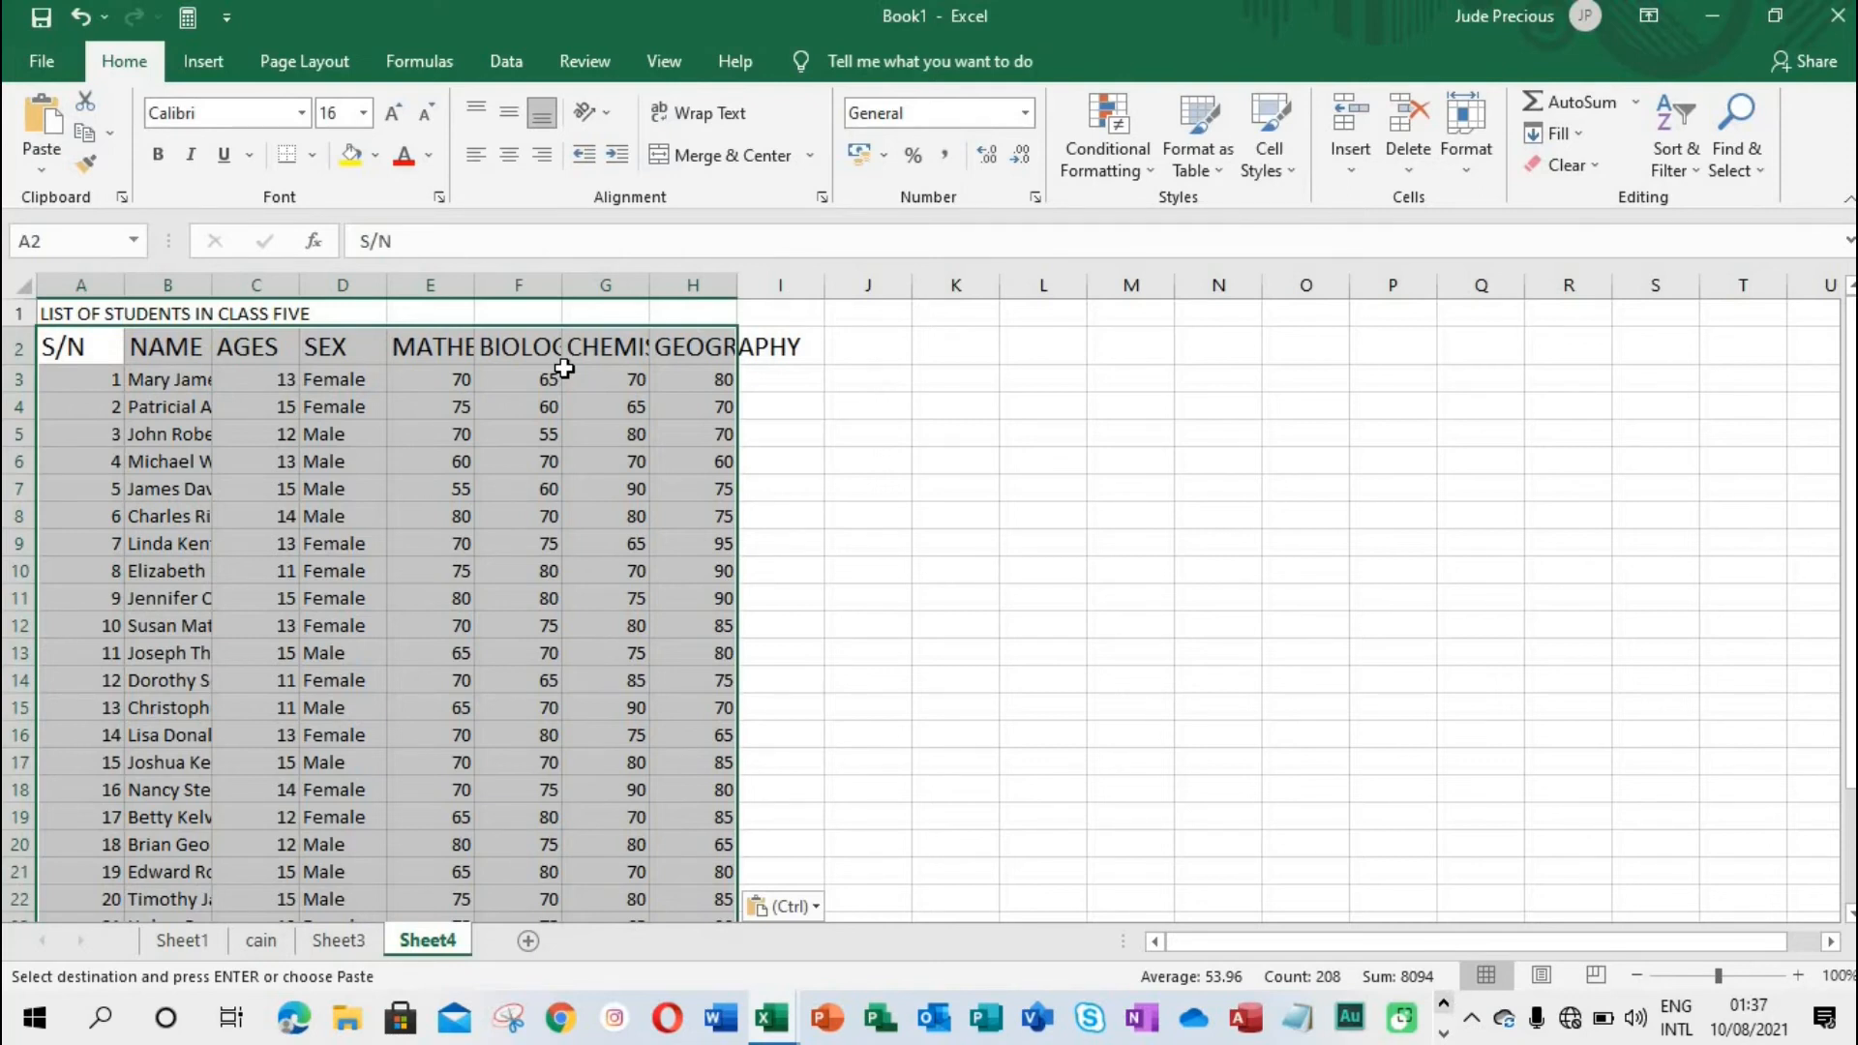
Try font size 8 on the MATHEMATICS heading in E2 and undo the change
{"action": "left_click", "coordinate": [439, 347]}
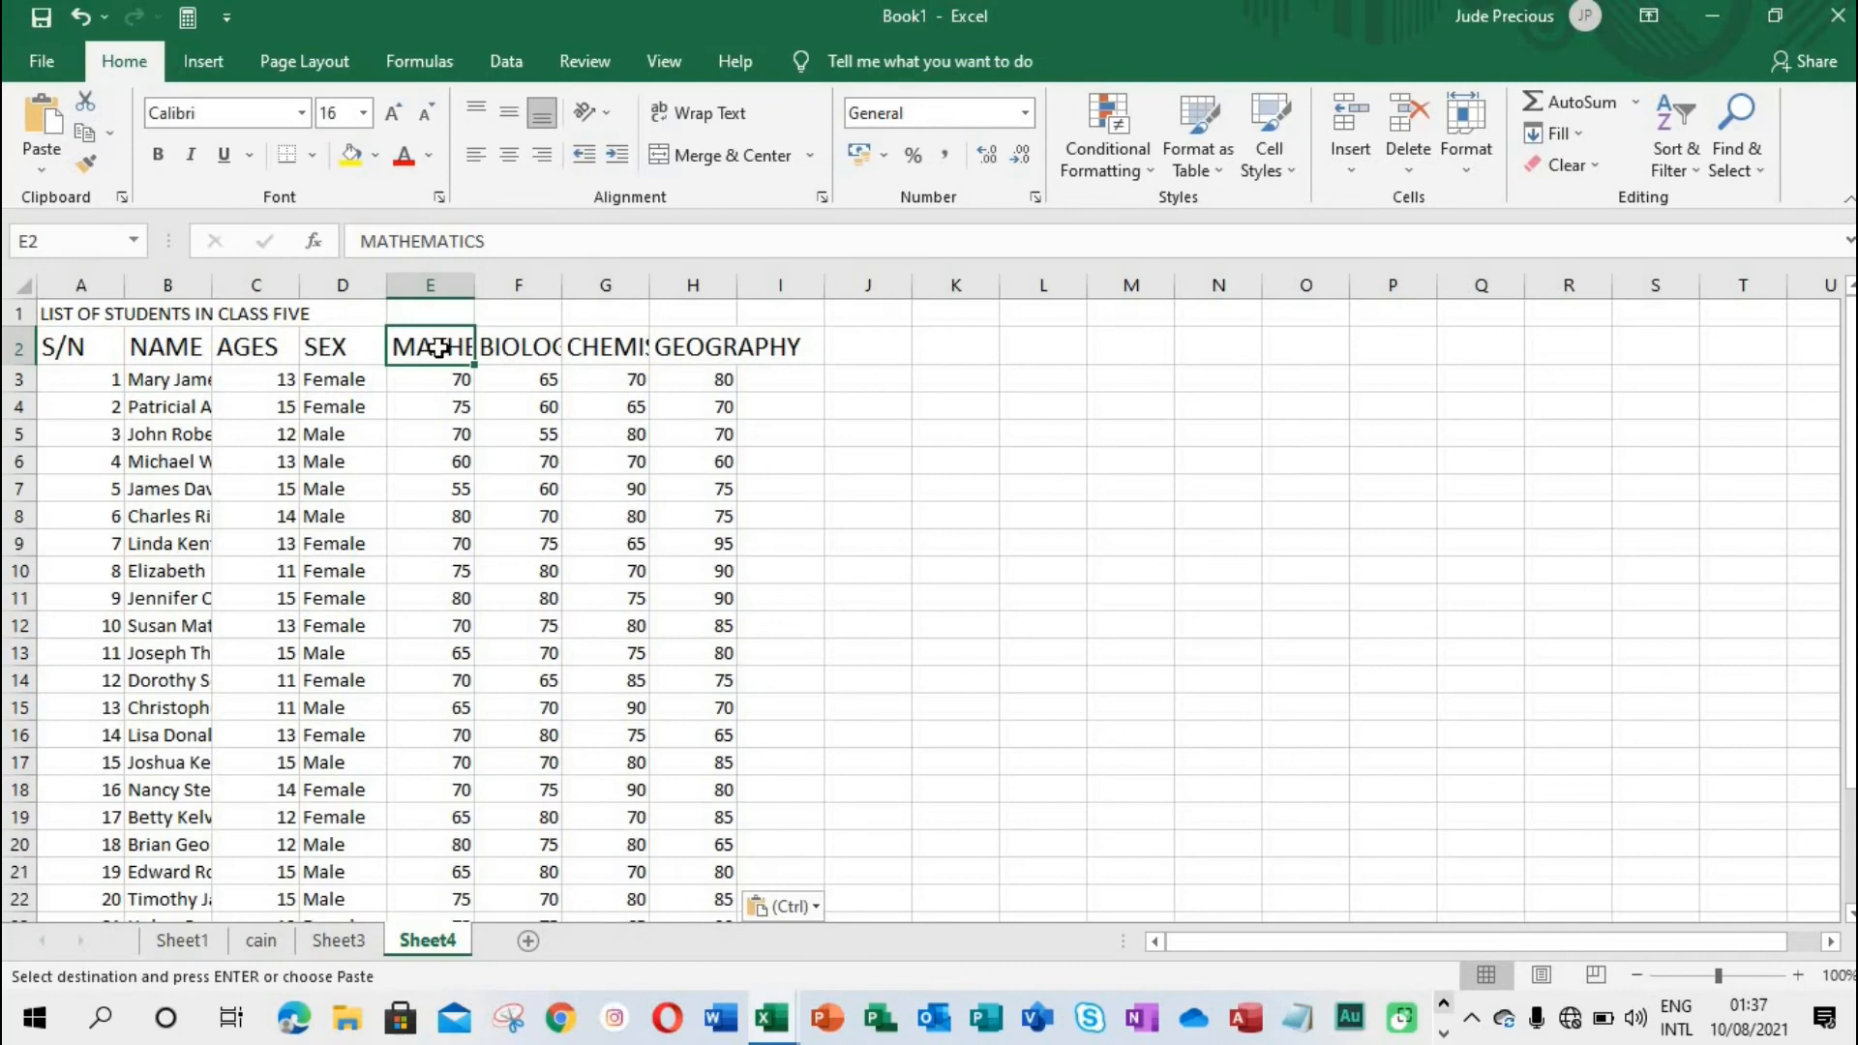
{"action": "left_click", "coordinate": [364, 113]}
{"action": "left_click", "coordinate": [334, 138]}
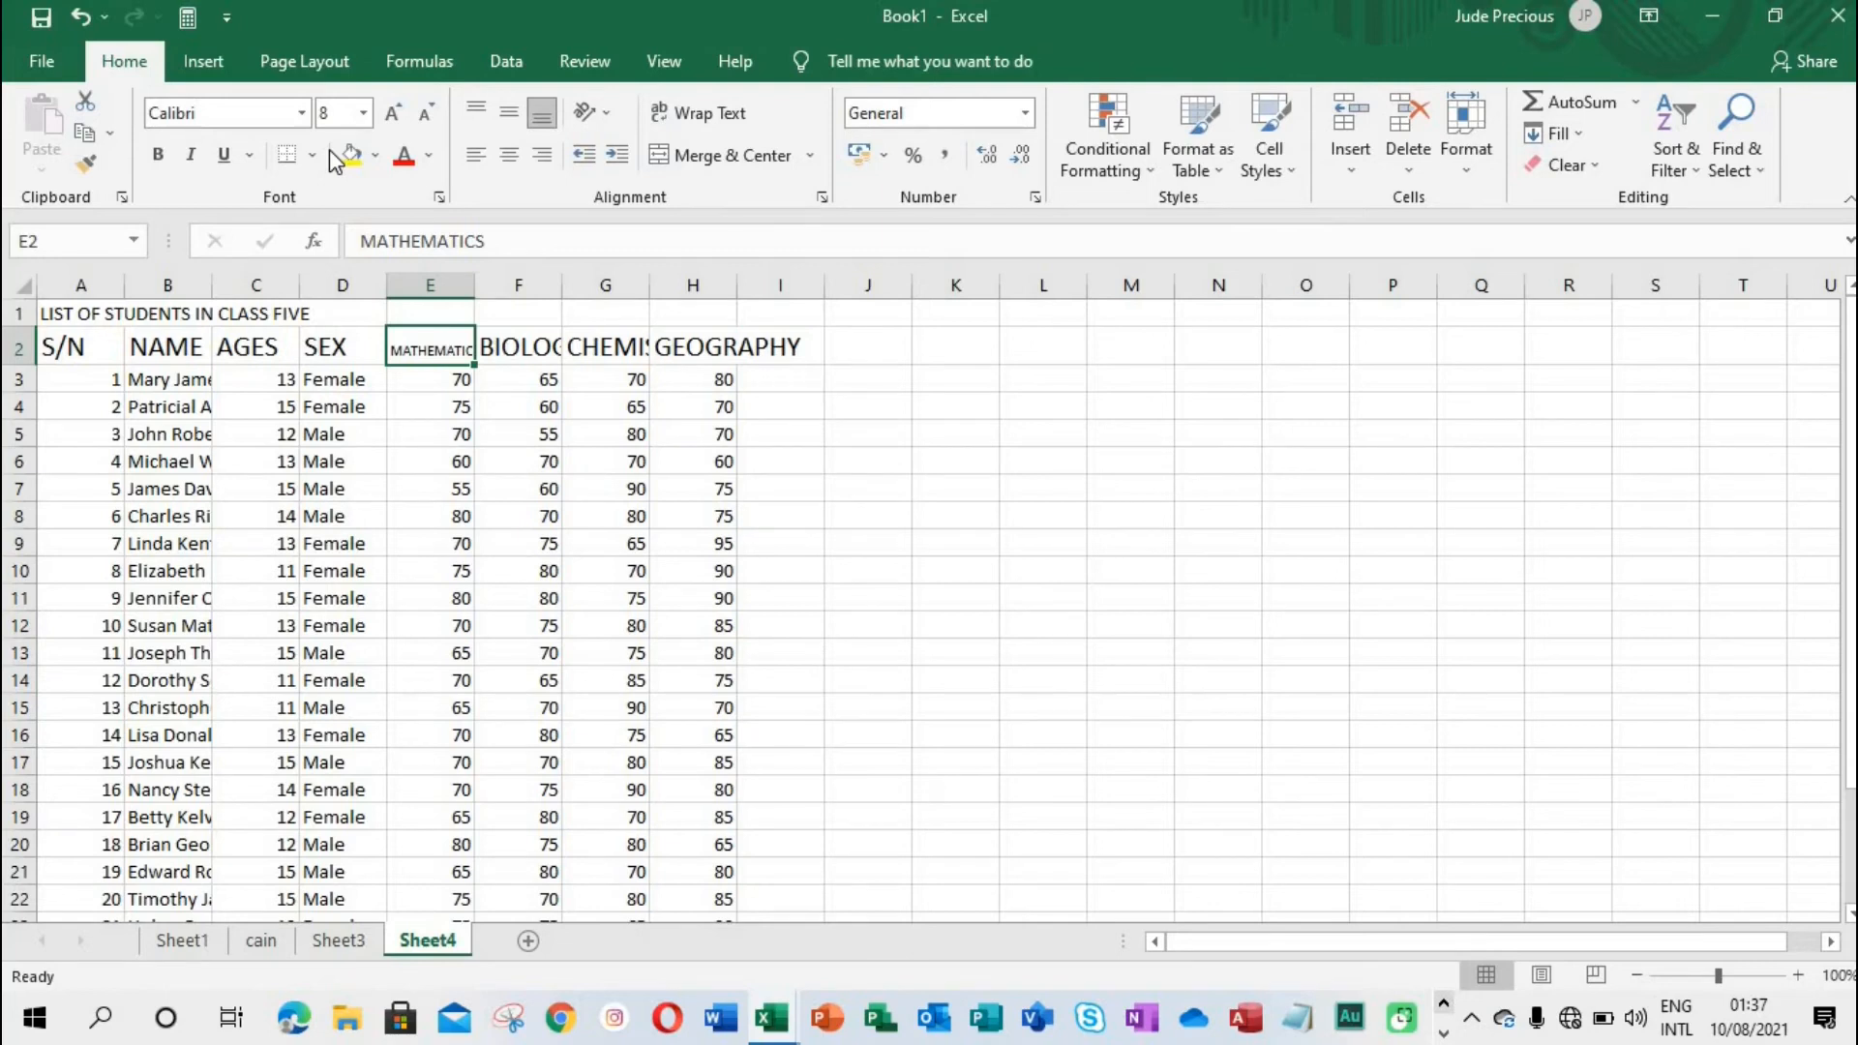
{"action": "key", "text": "ctrl+z"}
{"action": "key", "text": "ctrl+c"}
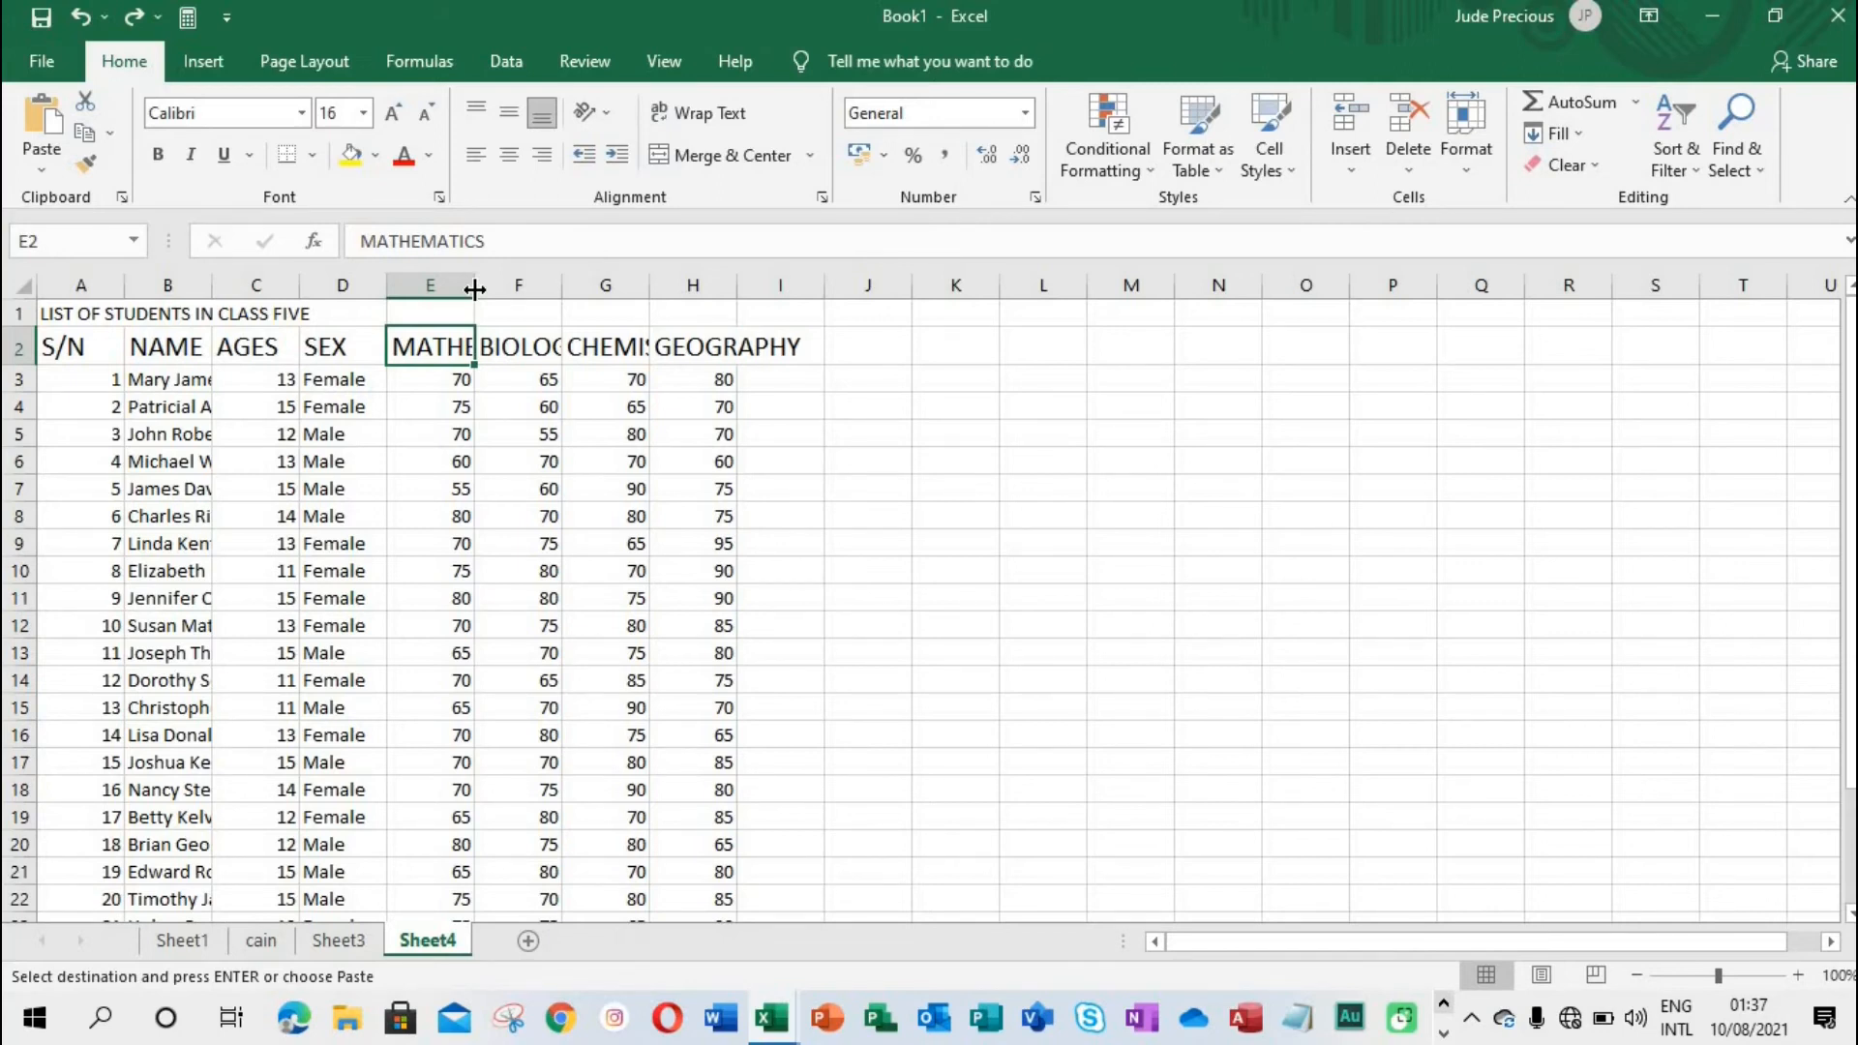
Widen column E until the full MATHEMATICS heading fits inside it
{"action": "left_click_drag", "start_coordinate": [474, 288], "coordinate": [557, 298]}
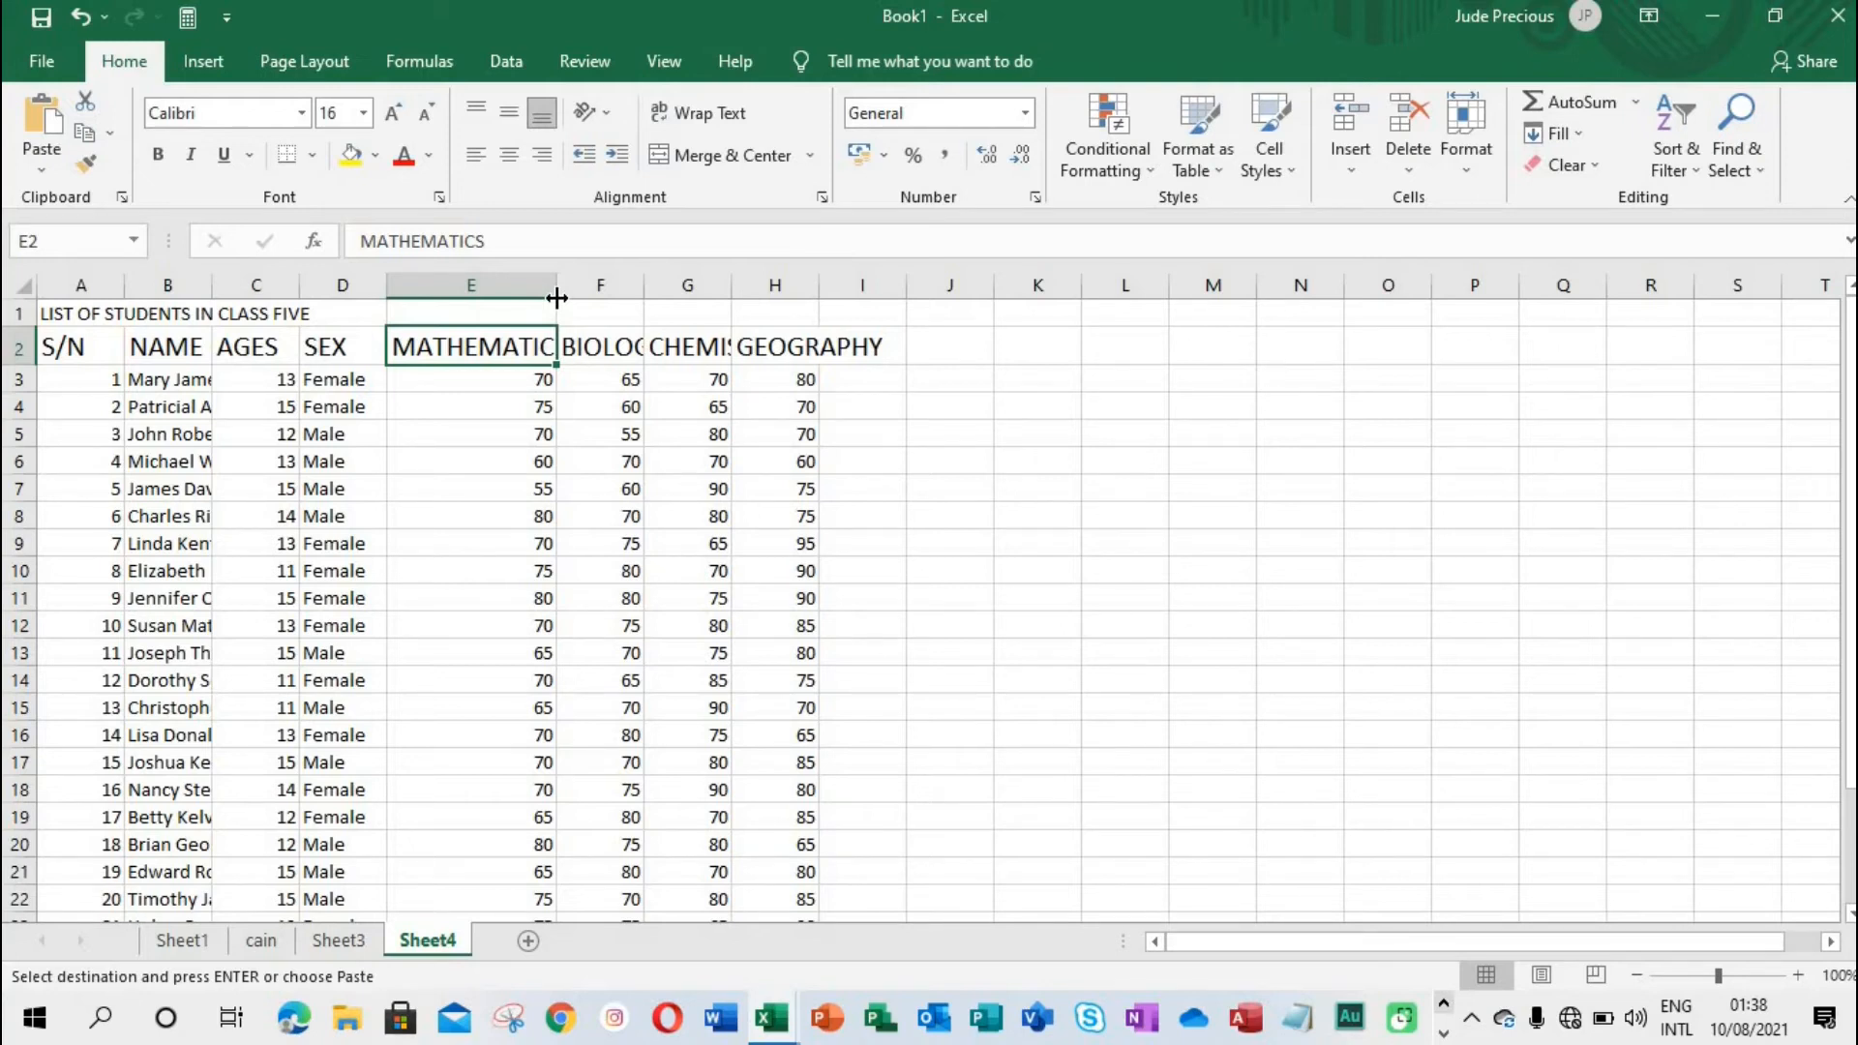
{"action": "left_click_drag", "start_coordinate": [556, 298], "coordinate": [574, 300]}
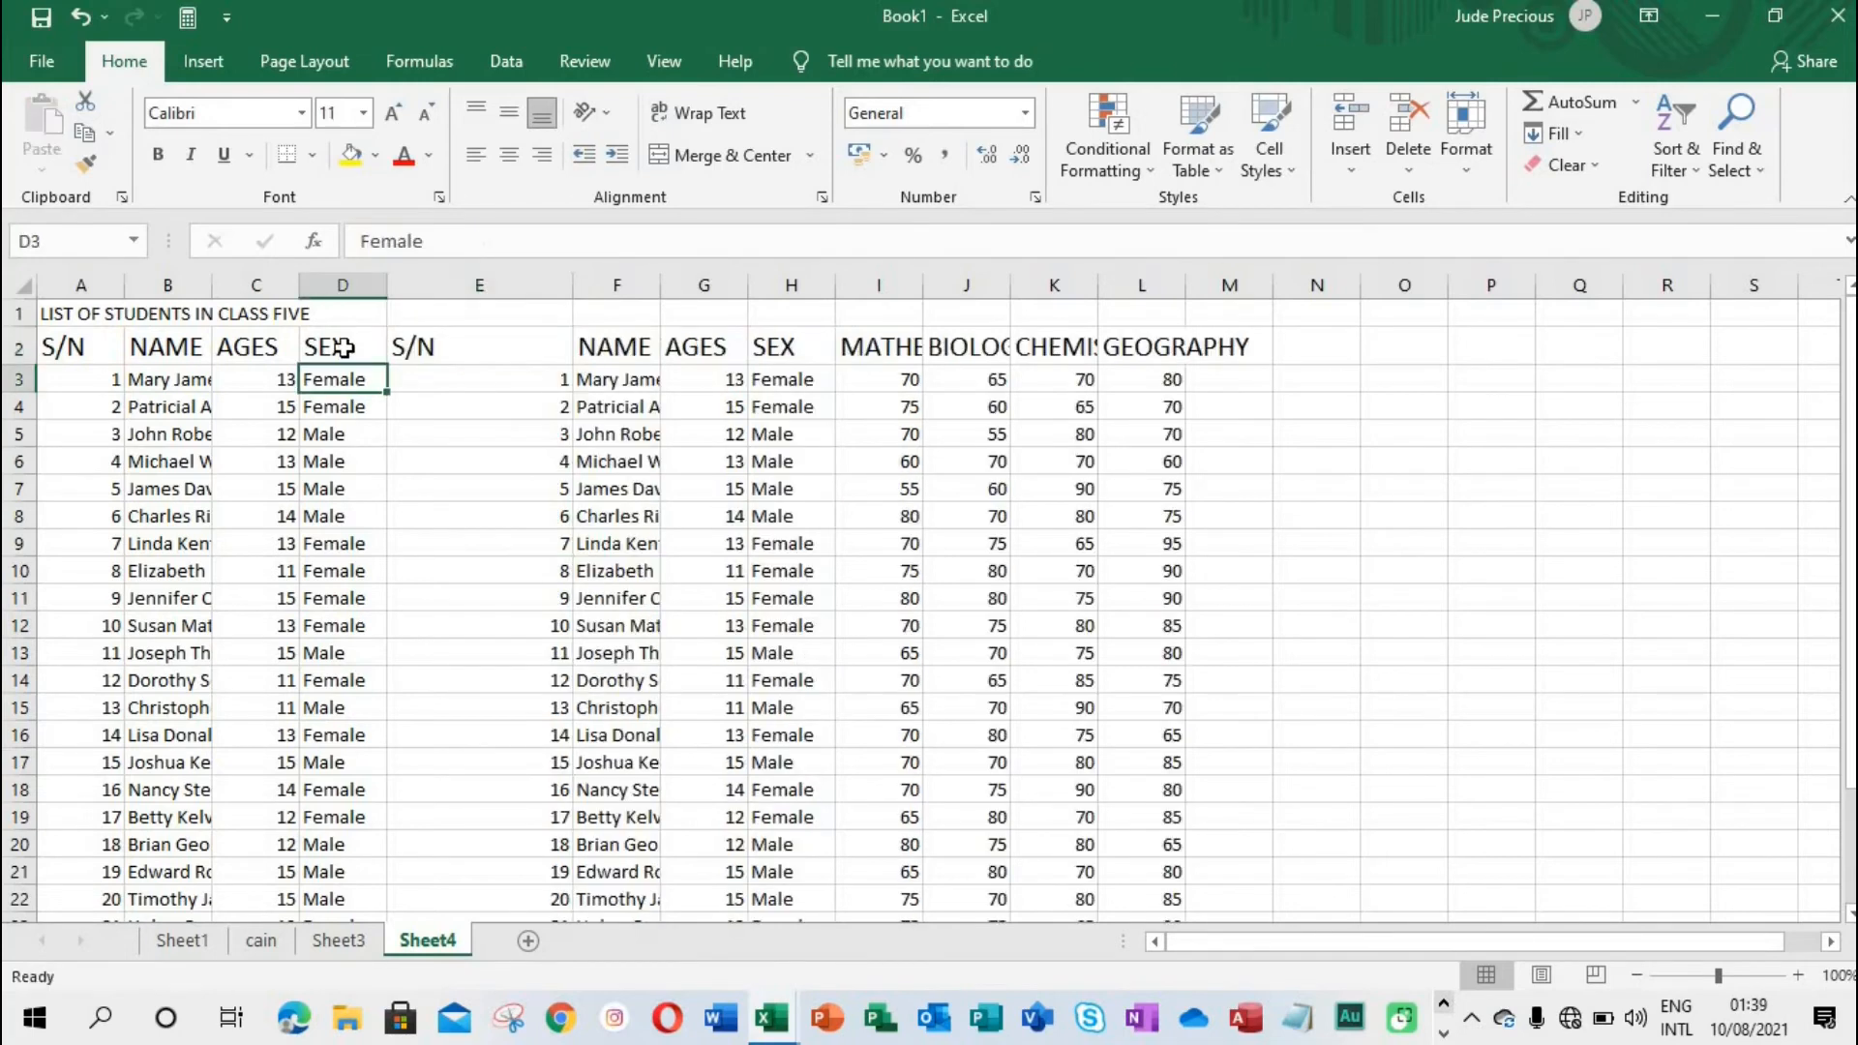
Move the active cell down and up column D from D3, through D12, D7 and D15, ending at D9
{"action": "key", "text": "Down"}
{"action": "key", "text": "Down"}
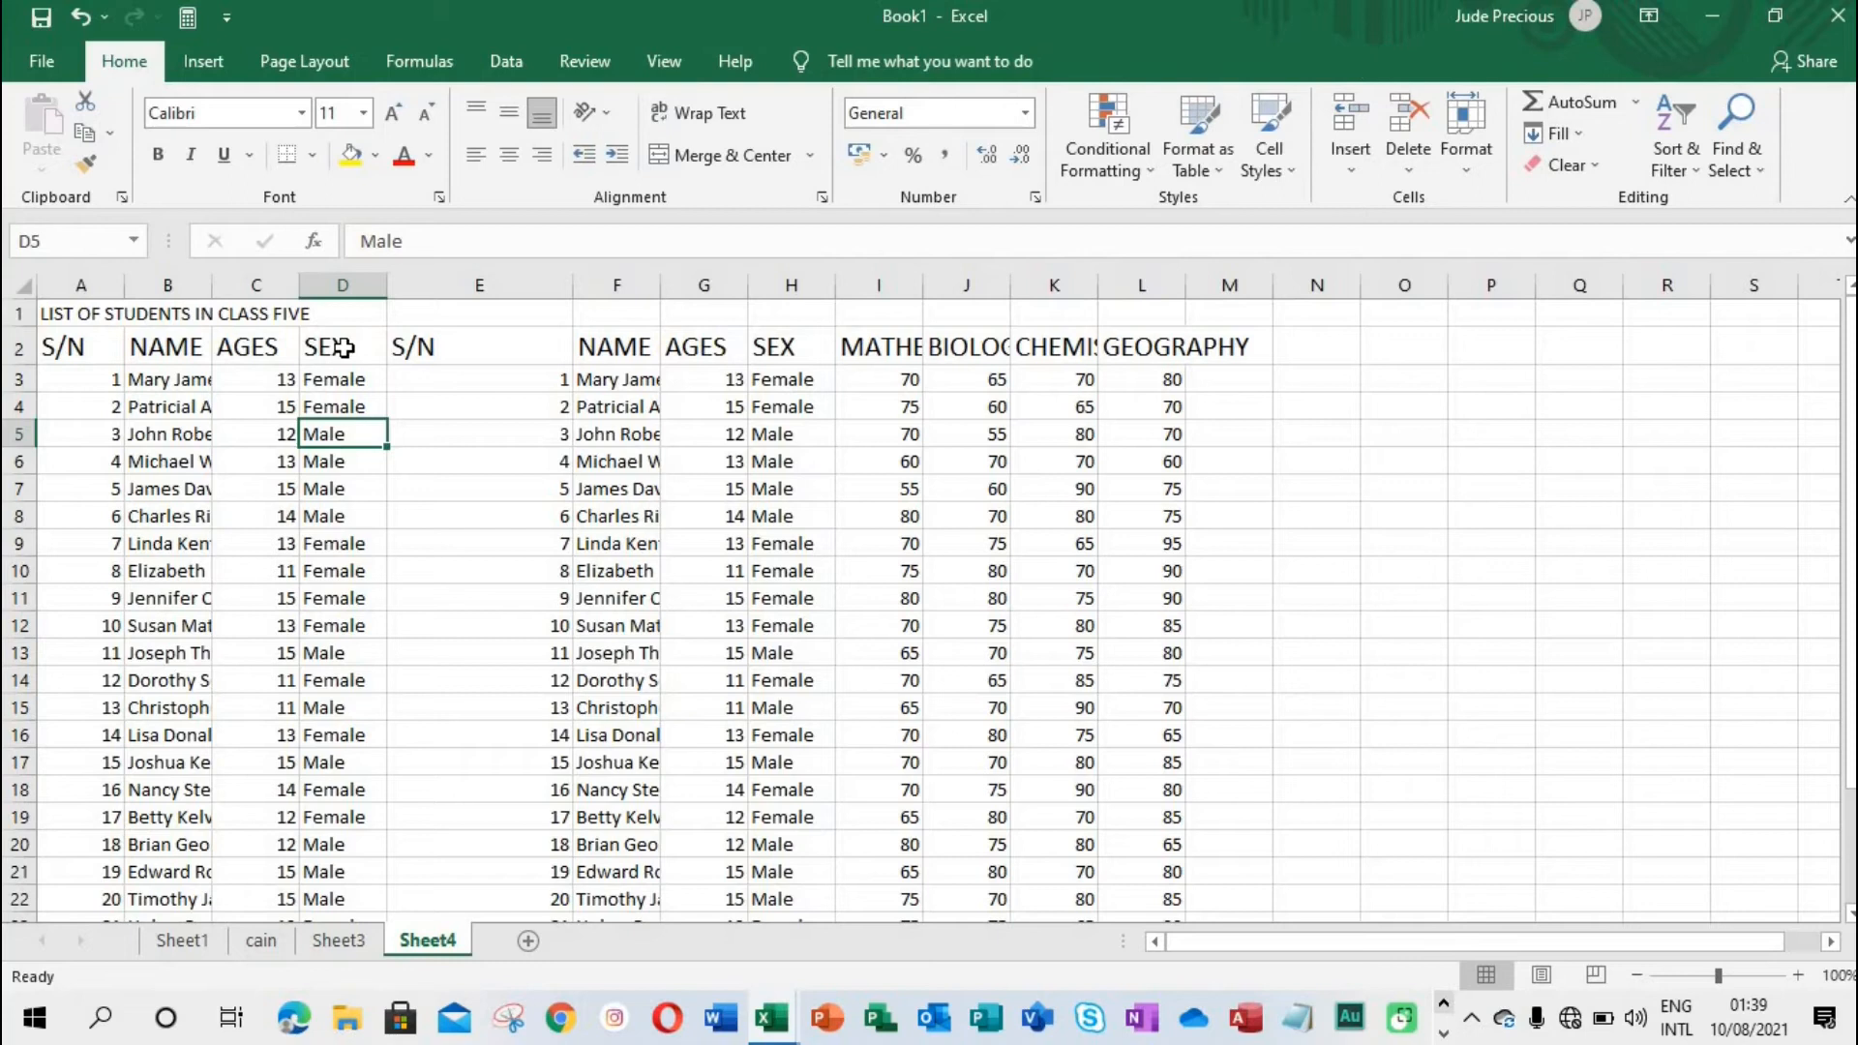
{"action": "key", "text": "Down"}
{"action": "key", "text": "Down"}
{"action": "key", "text": "Down"}
{"action": "key", "text": "Down"}
{"action": "key", "text": "Down"}
{"action": "key", "text": "Down"}
{"action": "key", "text": "Down"}
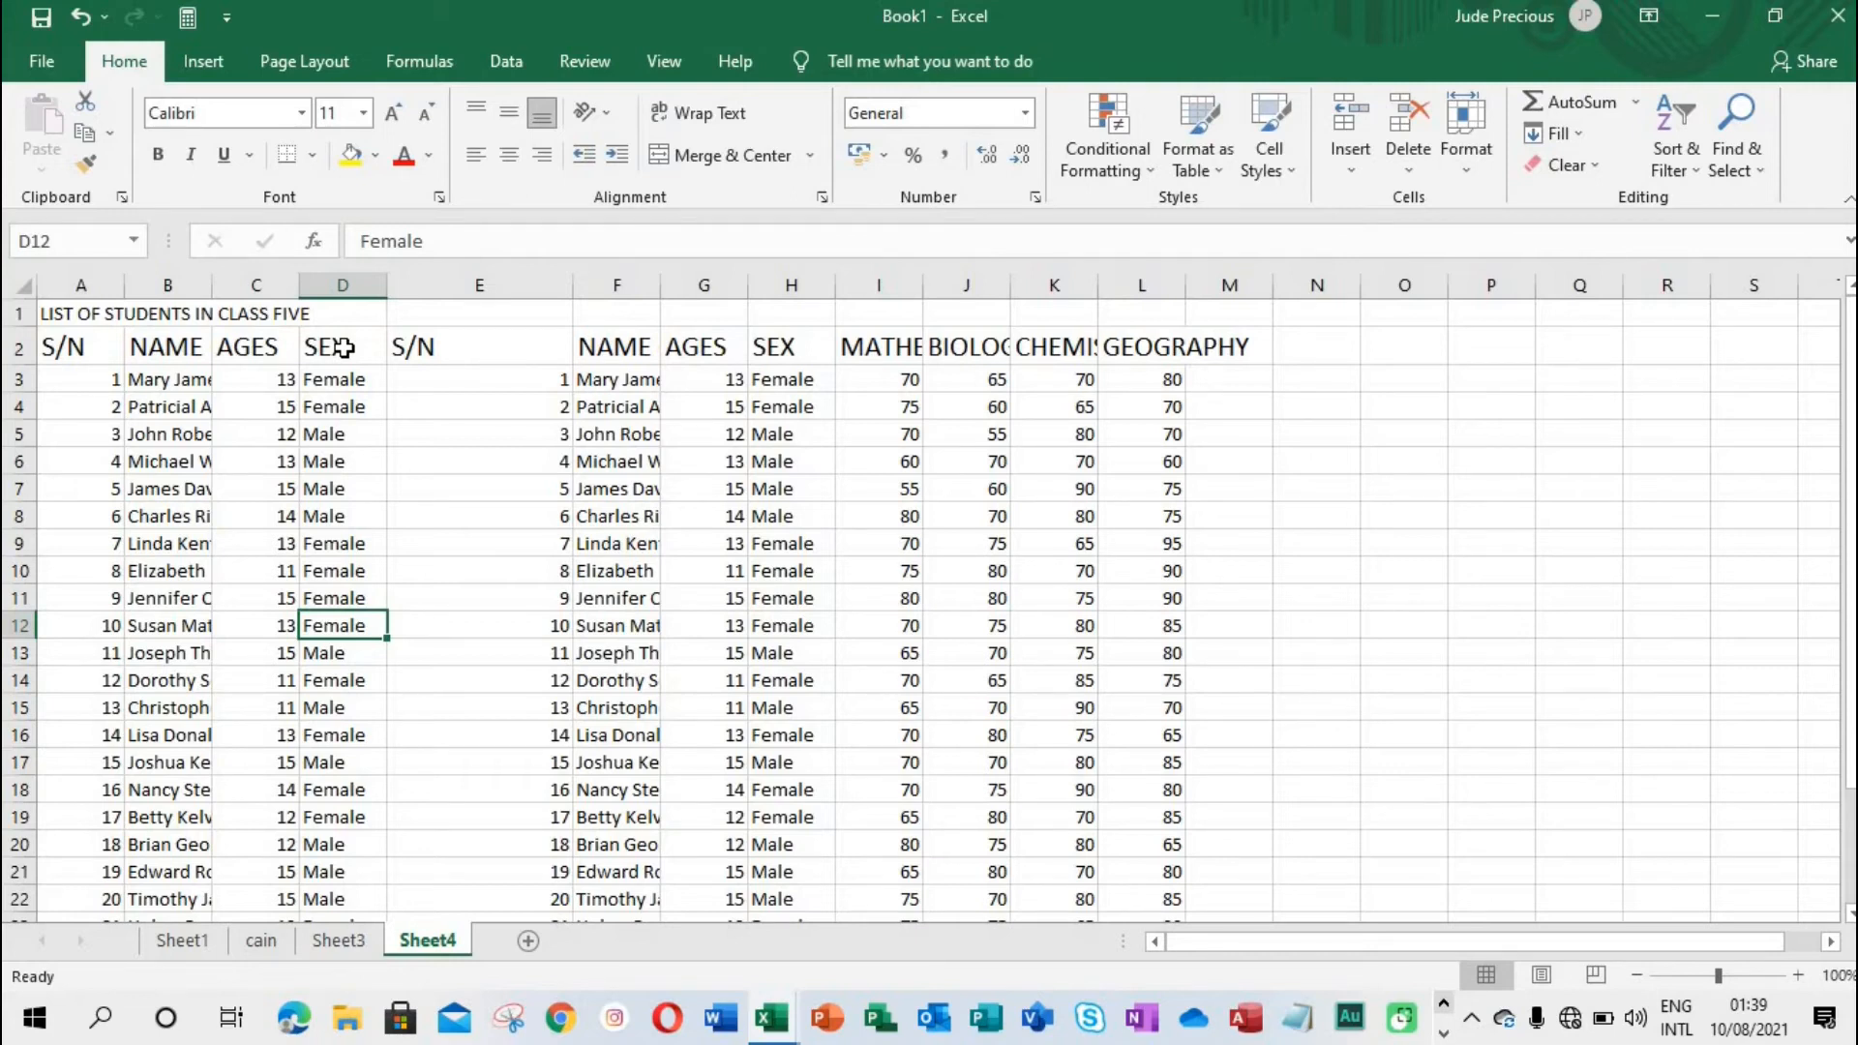
{"action": "key", "text": "Up"}
{"action": "key", "text": "Up"}
{"action": "key", "text": "Up"}
{"action": "key", "text": "Up"}
{"action": "key", "text": "Up"}
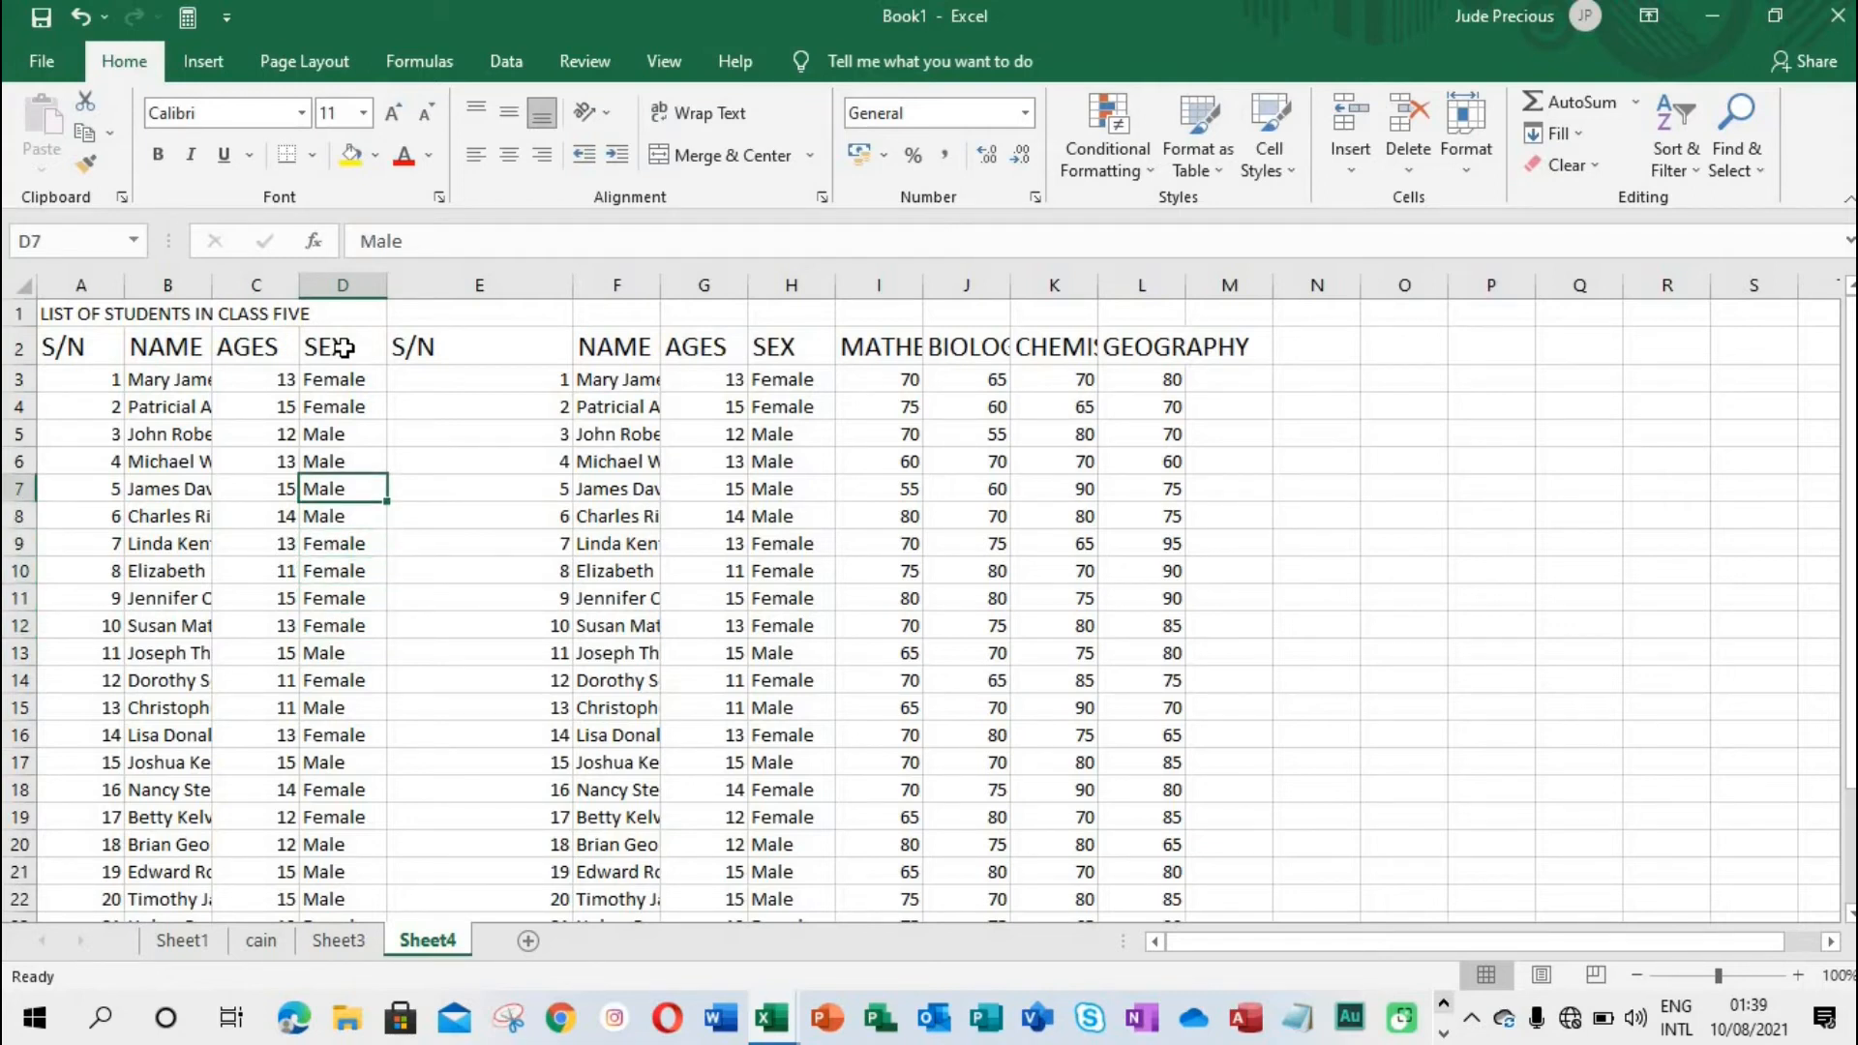
{"action": "key", "text": "Down"}
{"action": "key", "text": "Down"}
{"action": "key", "text": "Down"}
{"action": "key", "text": "Down"}
{"action": "key", "text": "Down"}
{"action": "key", "text": "Down"}
{"action": "key", "text": "Down"}
{"action": "key", "text": "Down"}
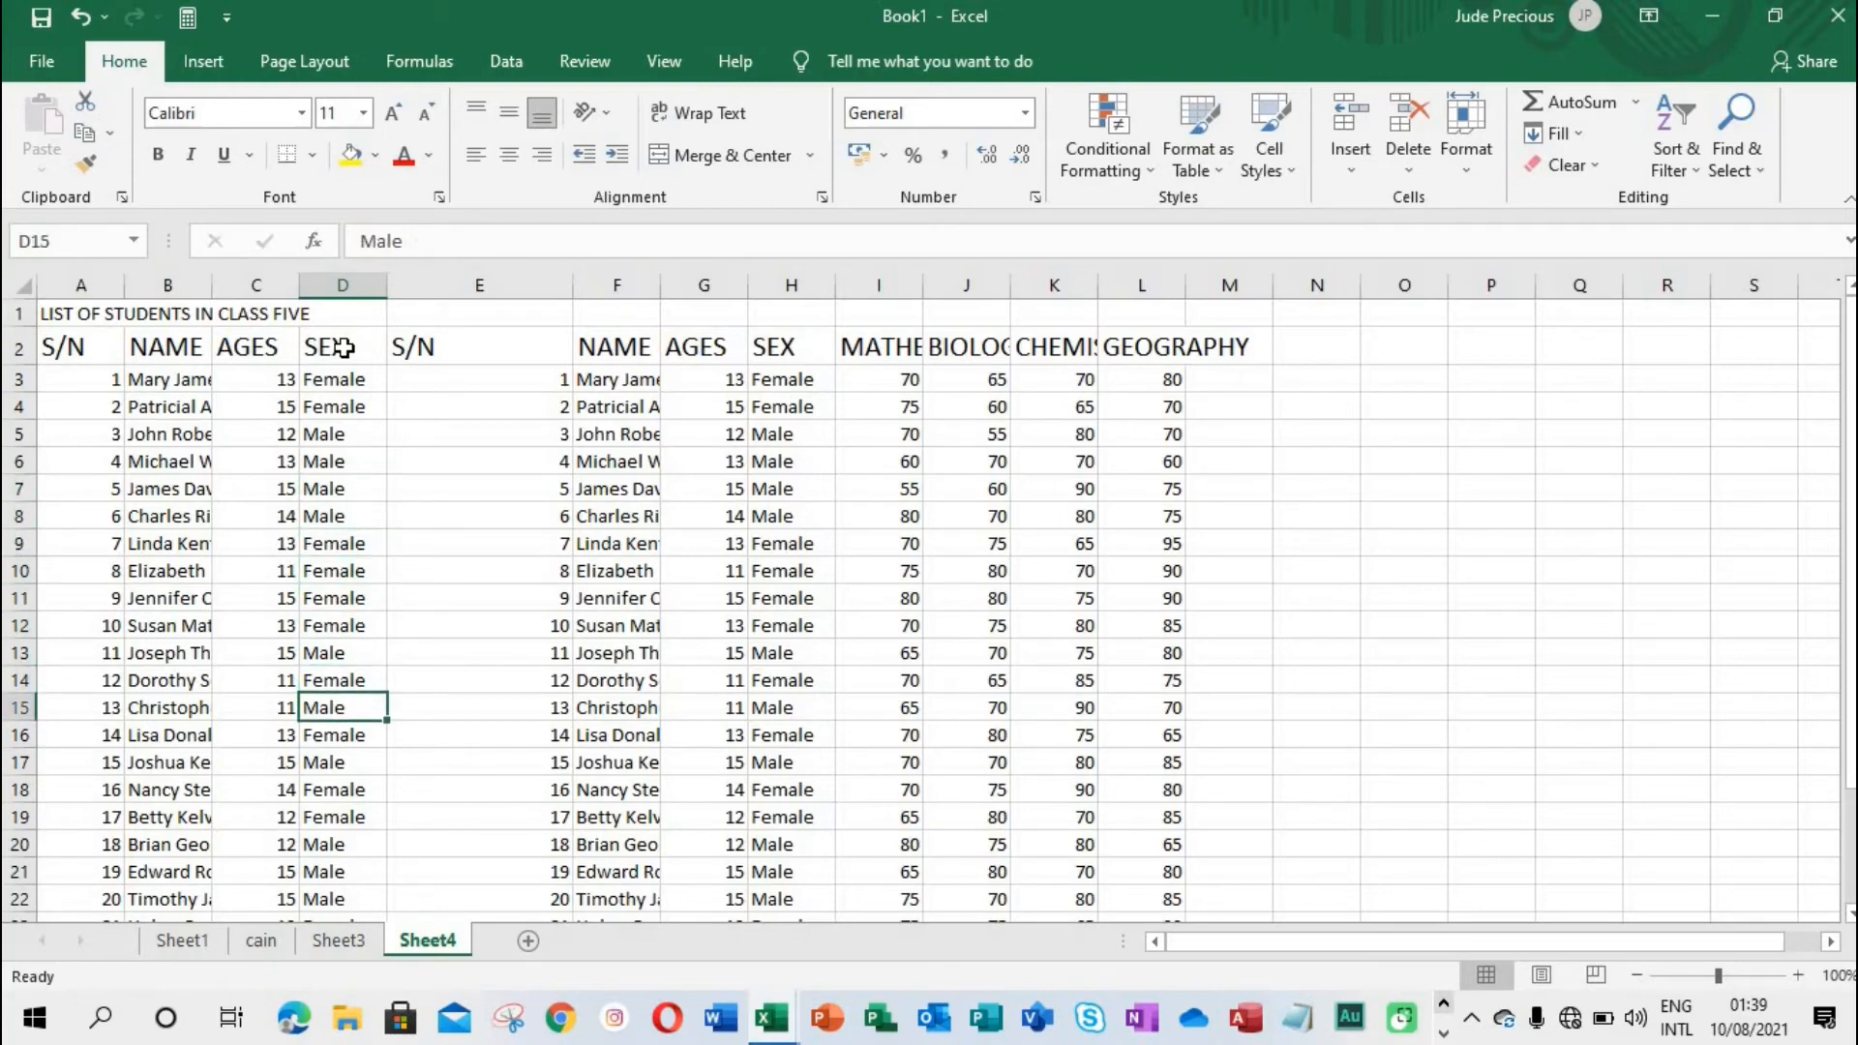
{"action": "key", "text": "Up"}
{"action": "key", "text": "Up"}
{"action": "key", "text": "Up"}
{"action": "key", "text": "Up"}
{"action": "key", "text": "Up"}
{"action": "key", "text": "Up"}
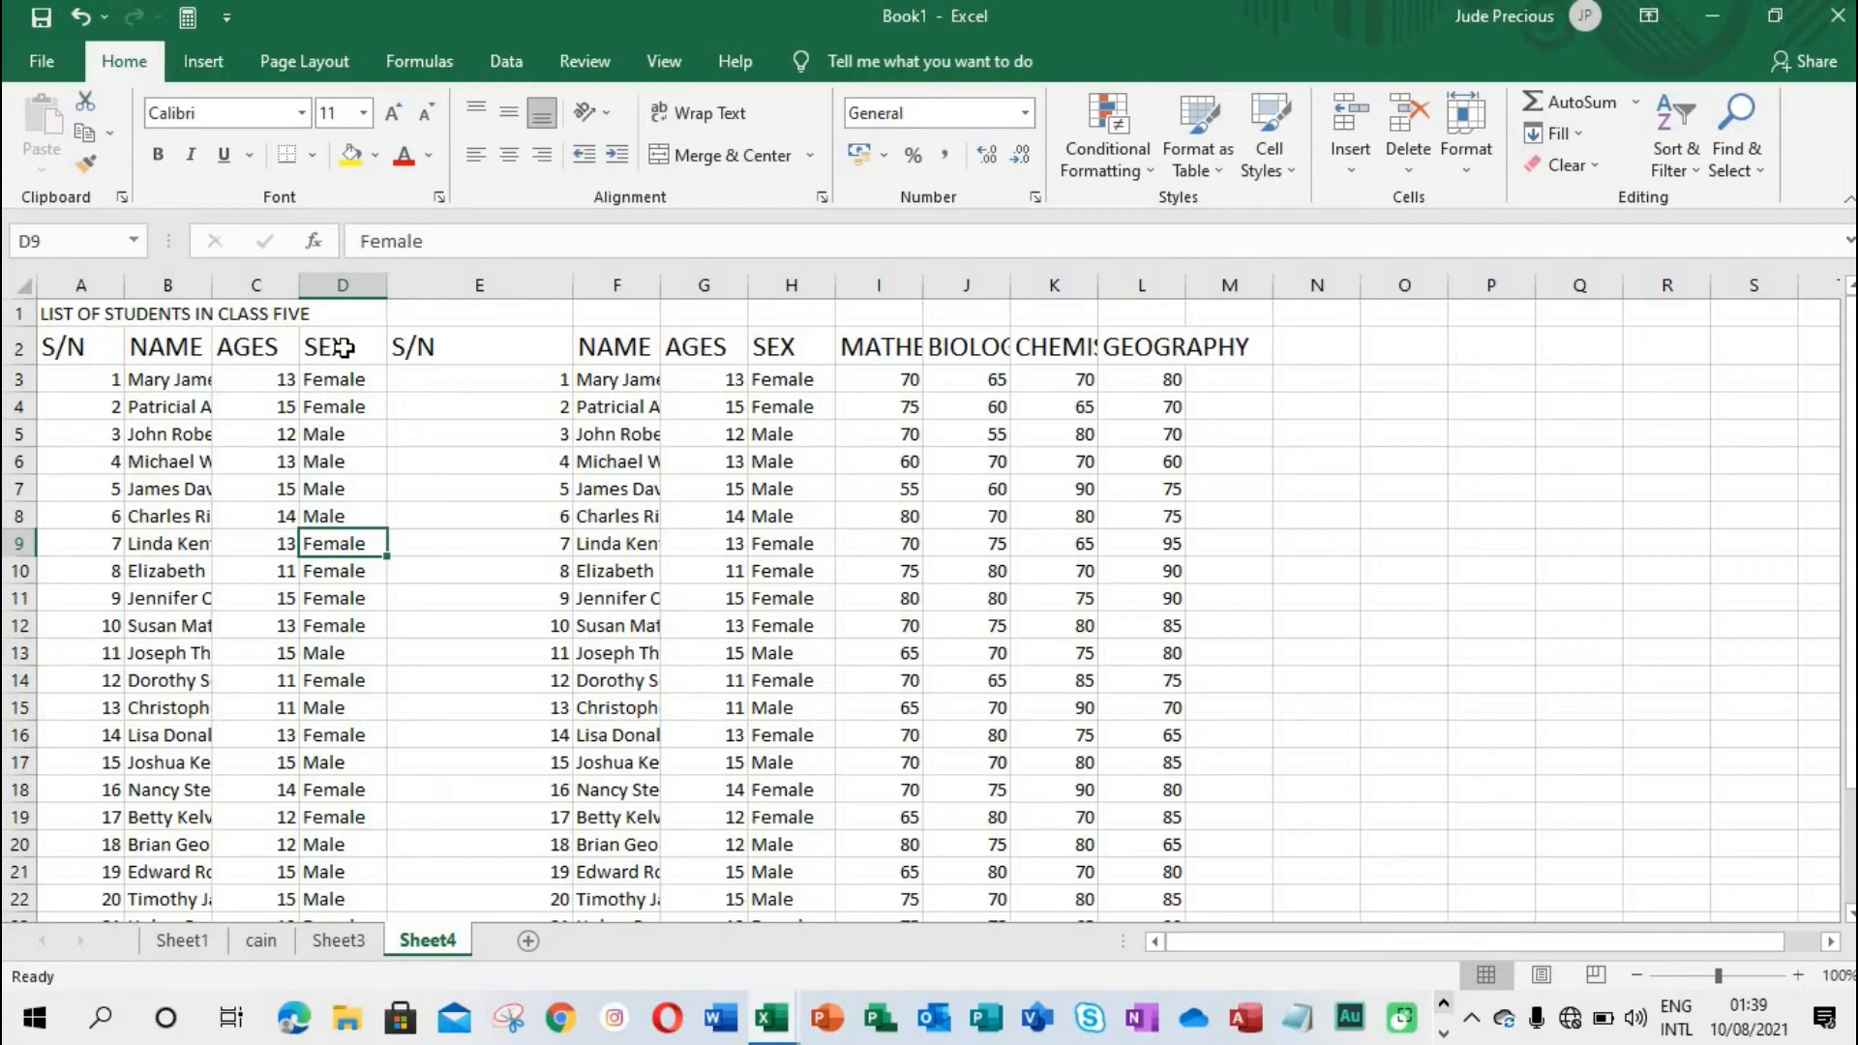
Move the active cell back and forth along row 9 between D9 and I9, ending at E9
{"action": "key", "text": "Right"}
{"action": "key", "text": "Right"}
{"action": "key", "text": "Right"}
{"action": "key", "text": "Right"}
{"action": "key", "text": "Right"}
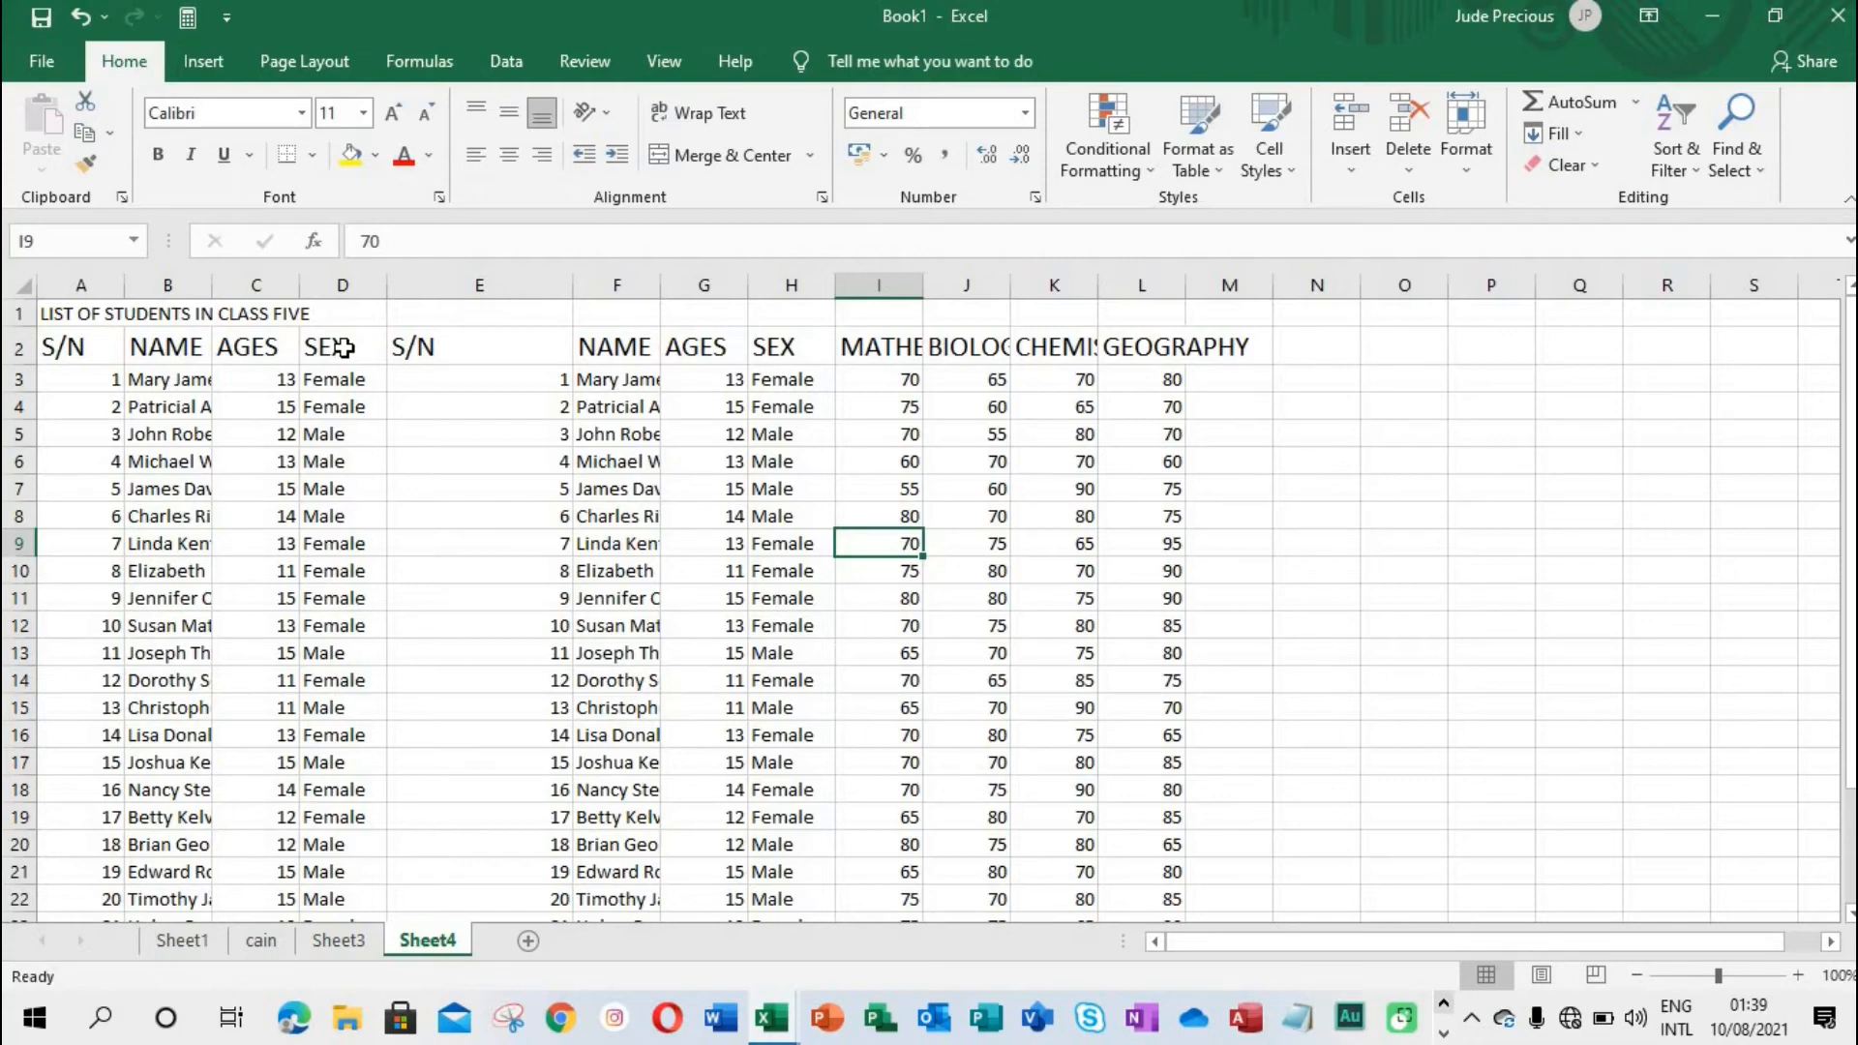
{"action": "key", "text": "Left"}
{"action": "key", "text": "Left"}
{"action": "key", "text": "Left"}
{"action": "key", "text": "Left"}
{"action": "key", "text": "Left"}
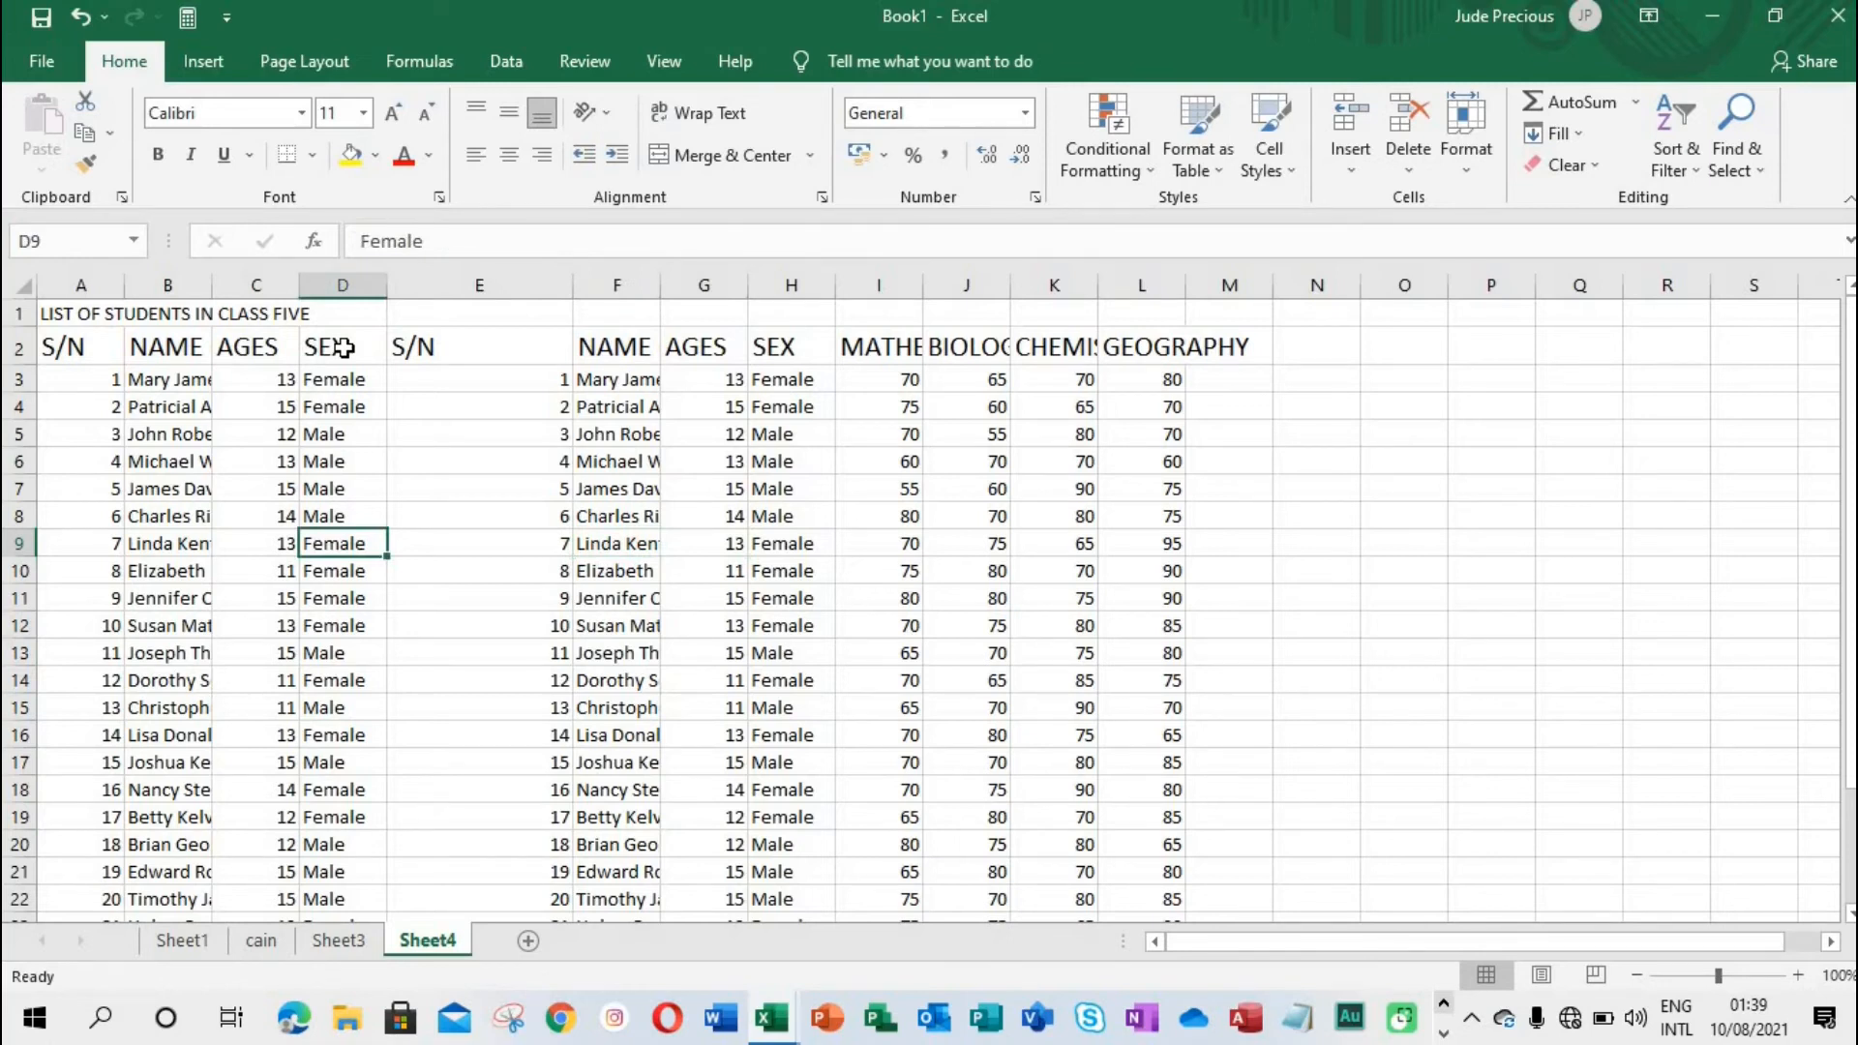
{"action": "key", "text": "Right"}
{"action": "key", "text": "Right"}
{"action": "key", "text": "Right"}
{"action": "key", "text": "Right"}
{"action": "key", "text": "Right"}
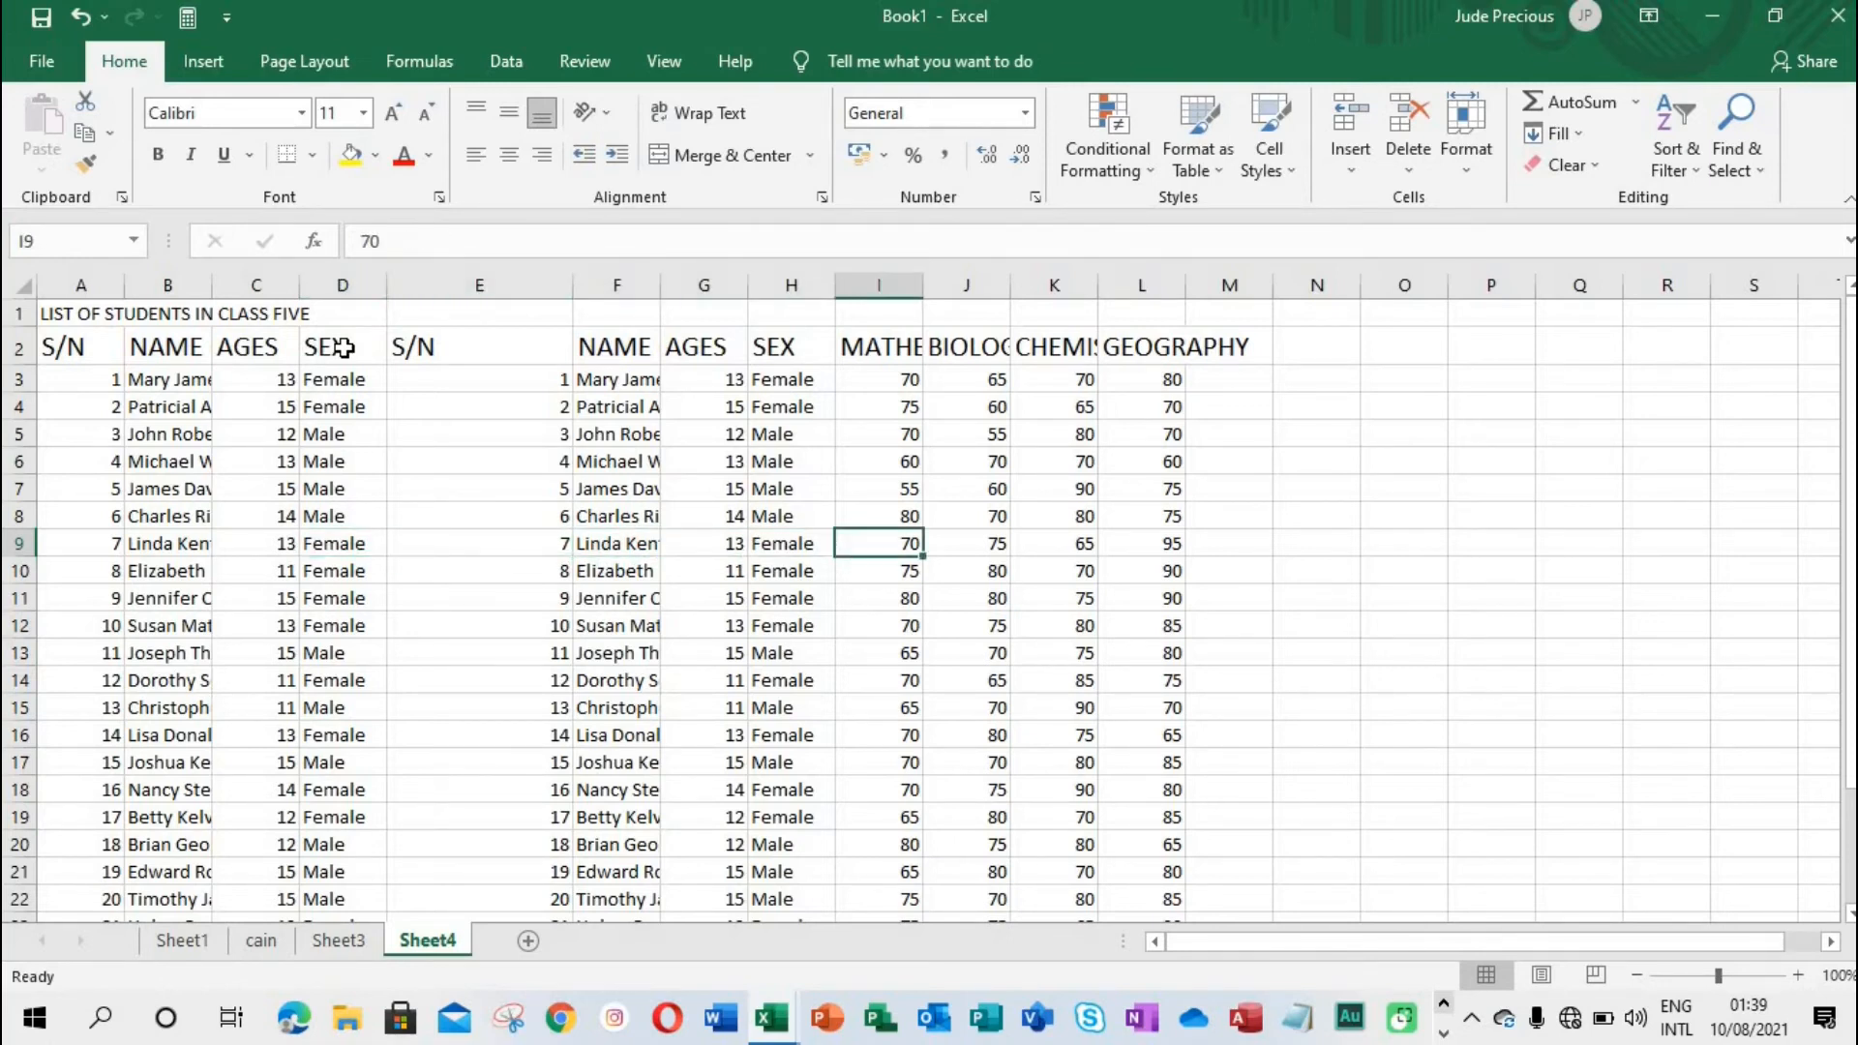
{"action": "key", "text": "Left"}
{"action": "key", "text": "Left"}
{"action": "key", "text": "Left"}
{"action": "key", "text": "Left"}
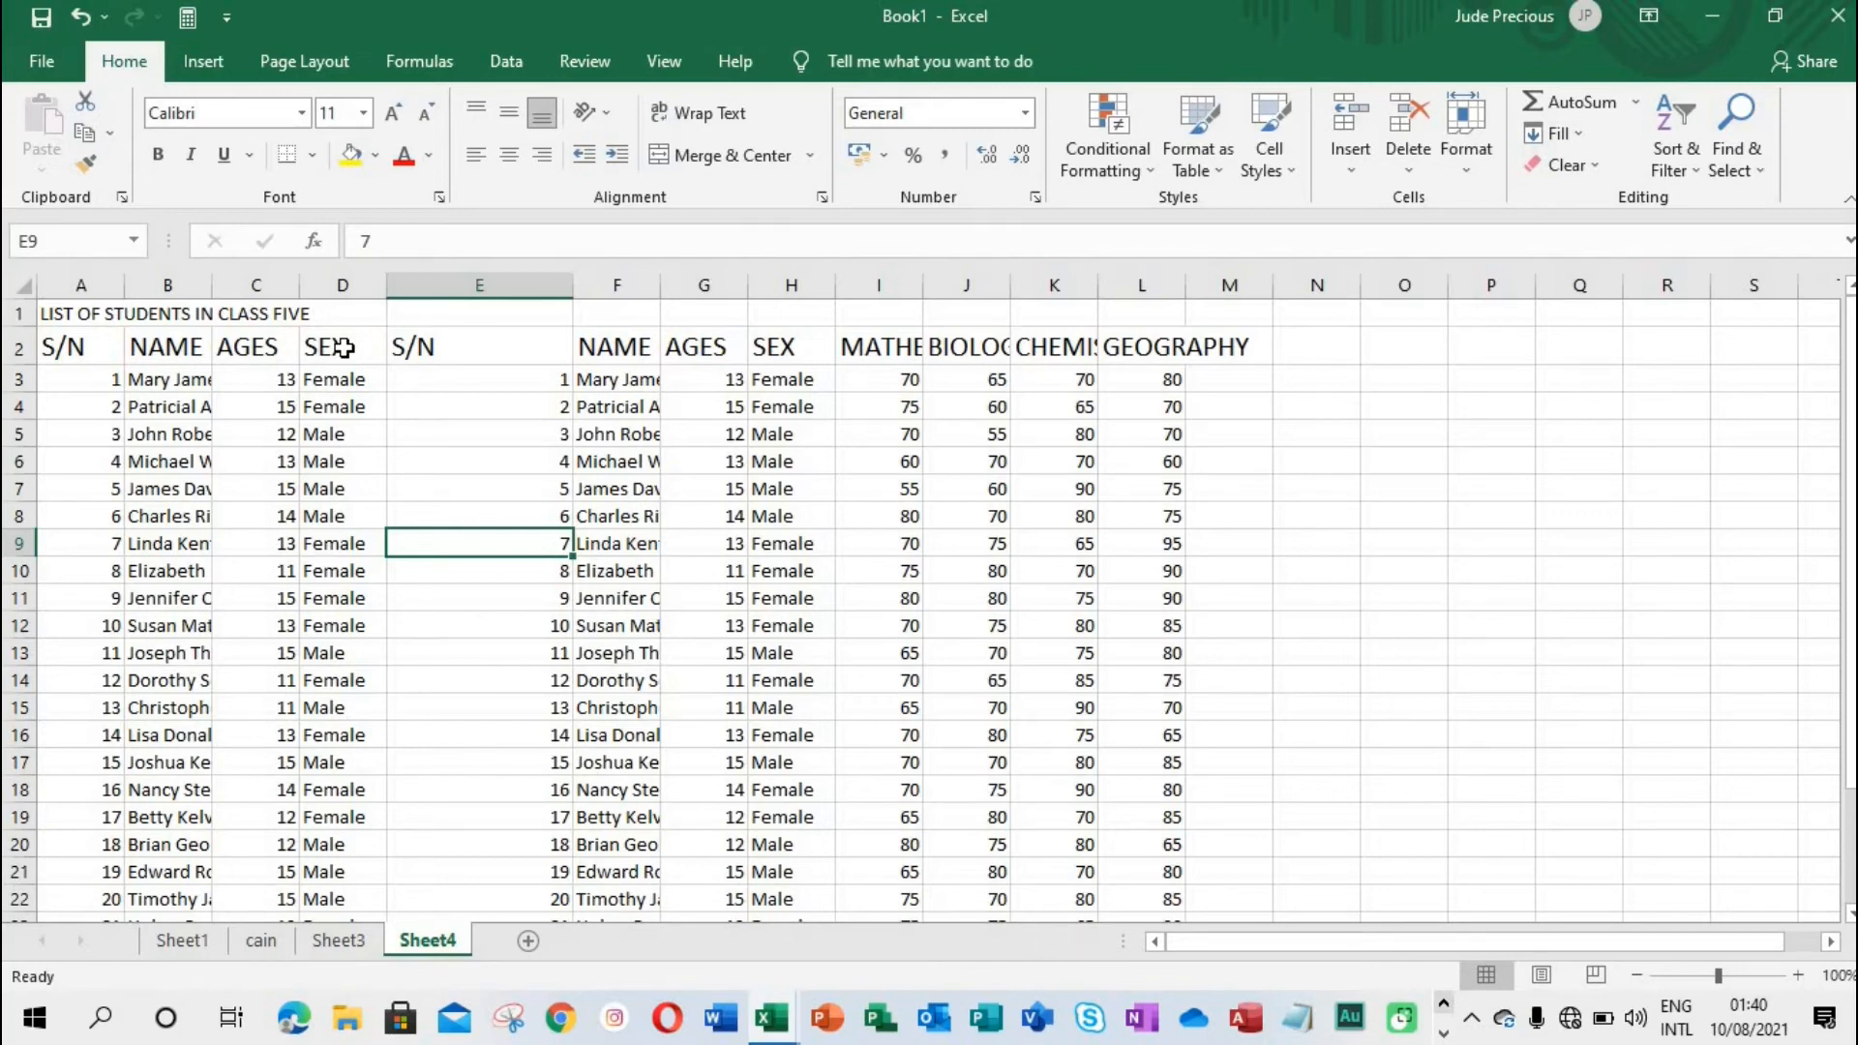
Move the active cell up column E from E9 and back down to E10
{"action": "key", "text": "Up"}
{"action": "key", "text": "Up"}
{"action": "key", "text": "Up"}
{"action": "key", "text": "Up"}
{"action": "key", "text": "Up"}
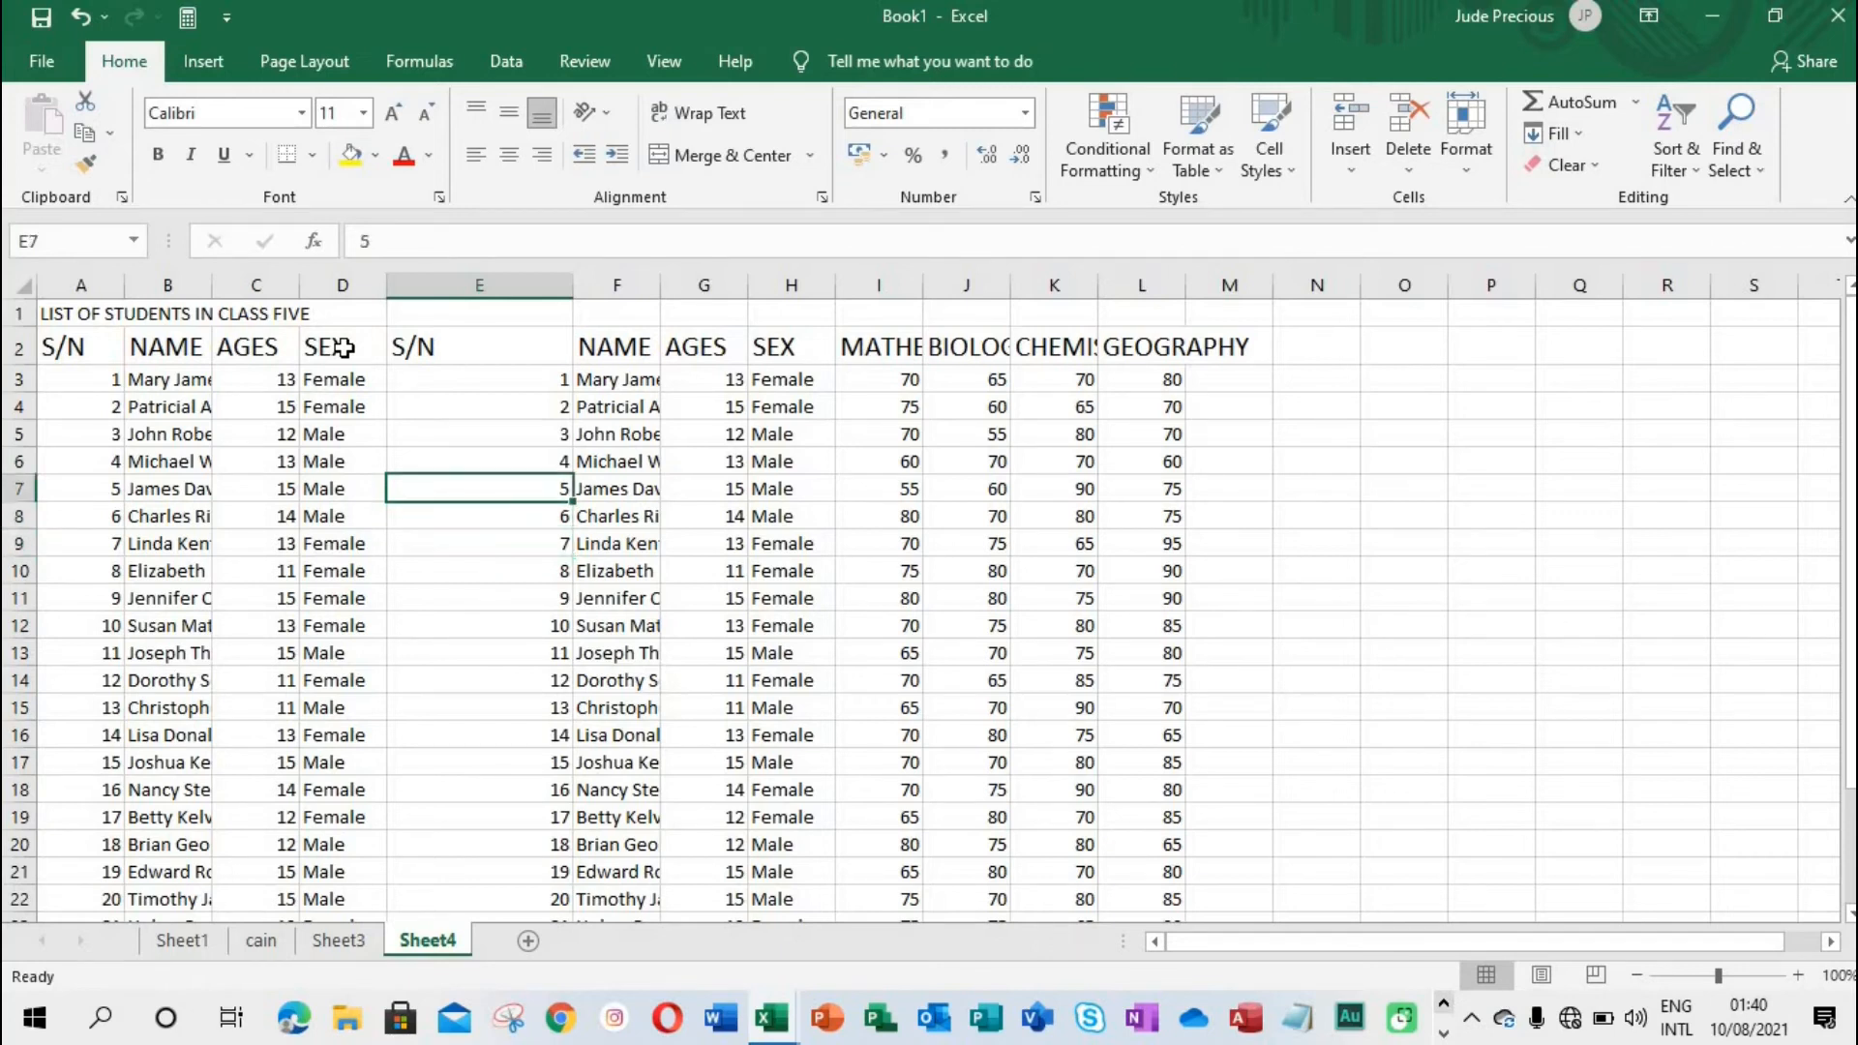
{"action": "key", "text": "Down"}
{"action": "key", "text": "Down"}
{"action": "key", "text": "Down"}
{"action": "key", "text": "Down"}
{"action": "key", "text": "Down"}
{"action": "key", "text": "Down"}
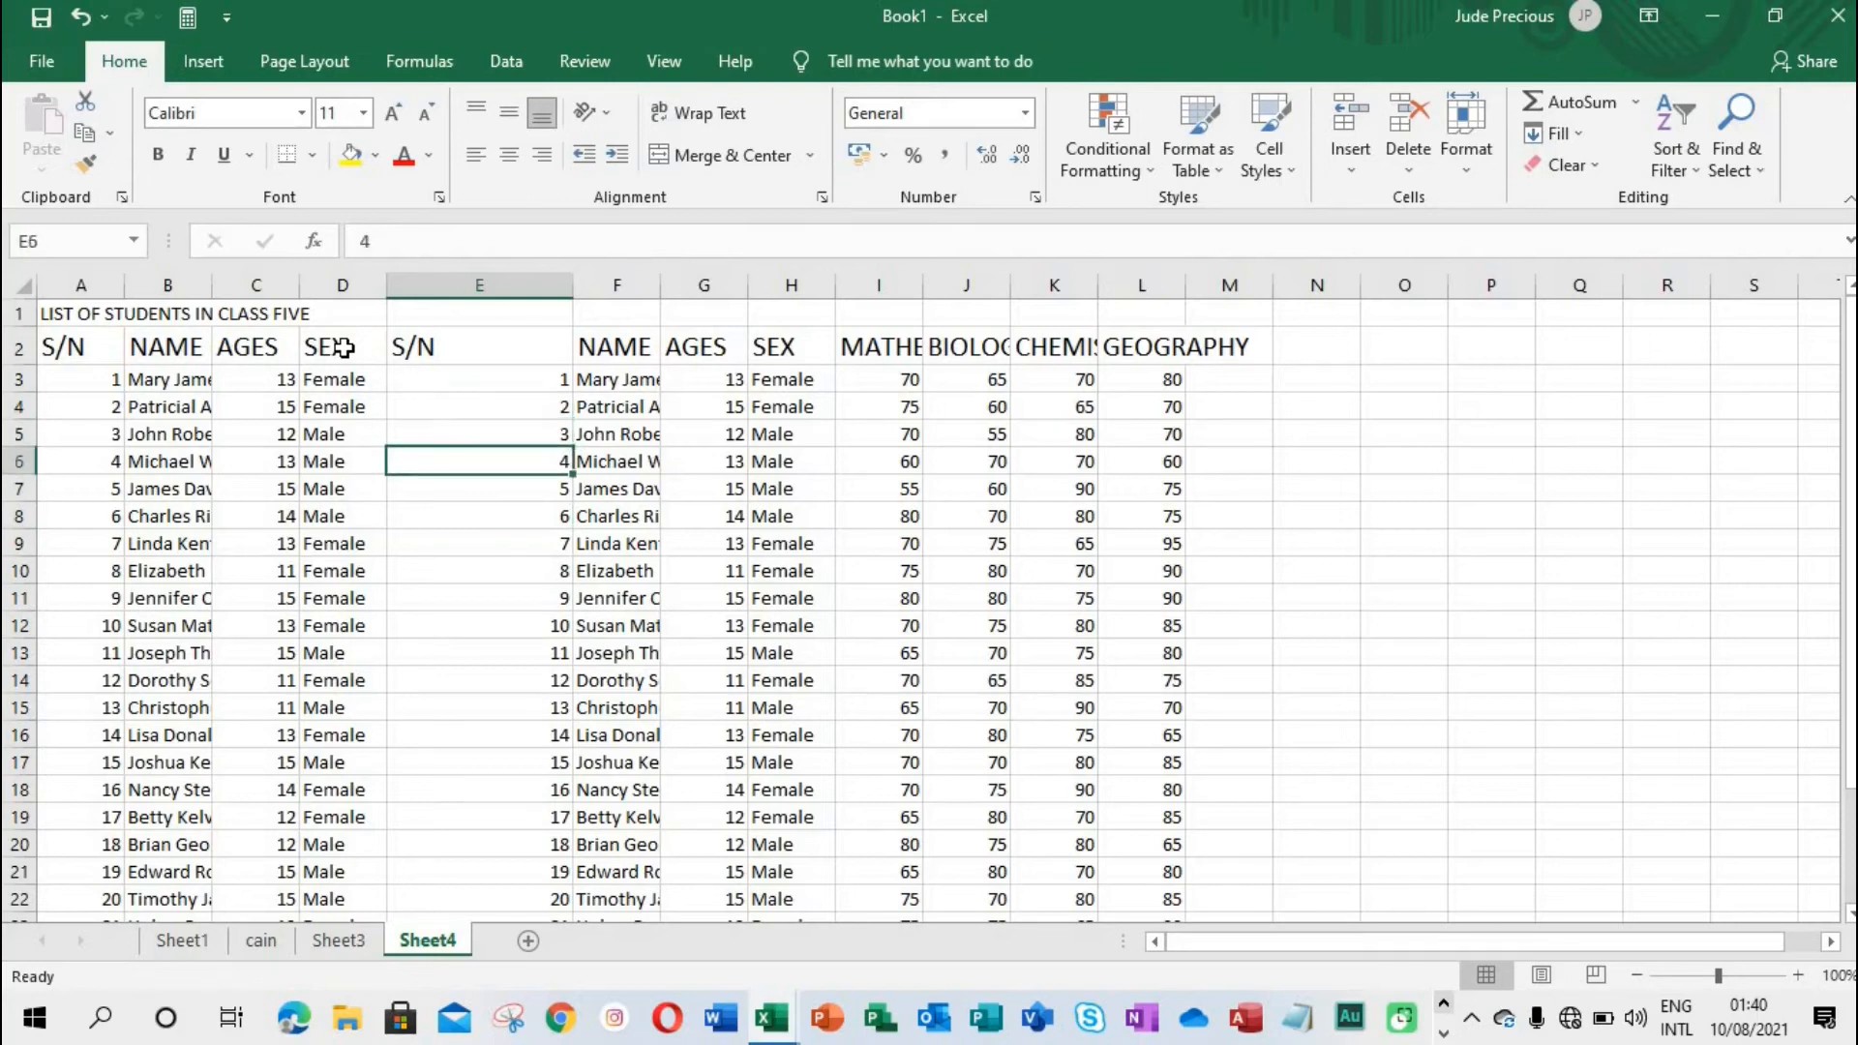
Move the active cell along row 10 back to B10 and across to F10
{"action": "key", "text": "Left"}
{"action": "key", "text": "Left"}
{"action": "key", "text": "Left"}
{"action": "key", "text": "Left"}
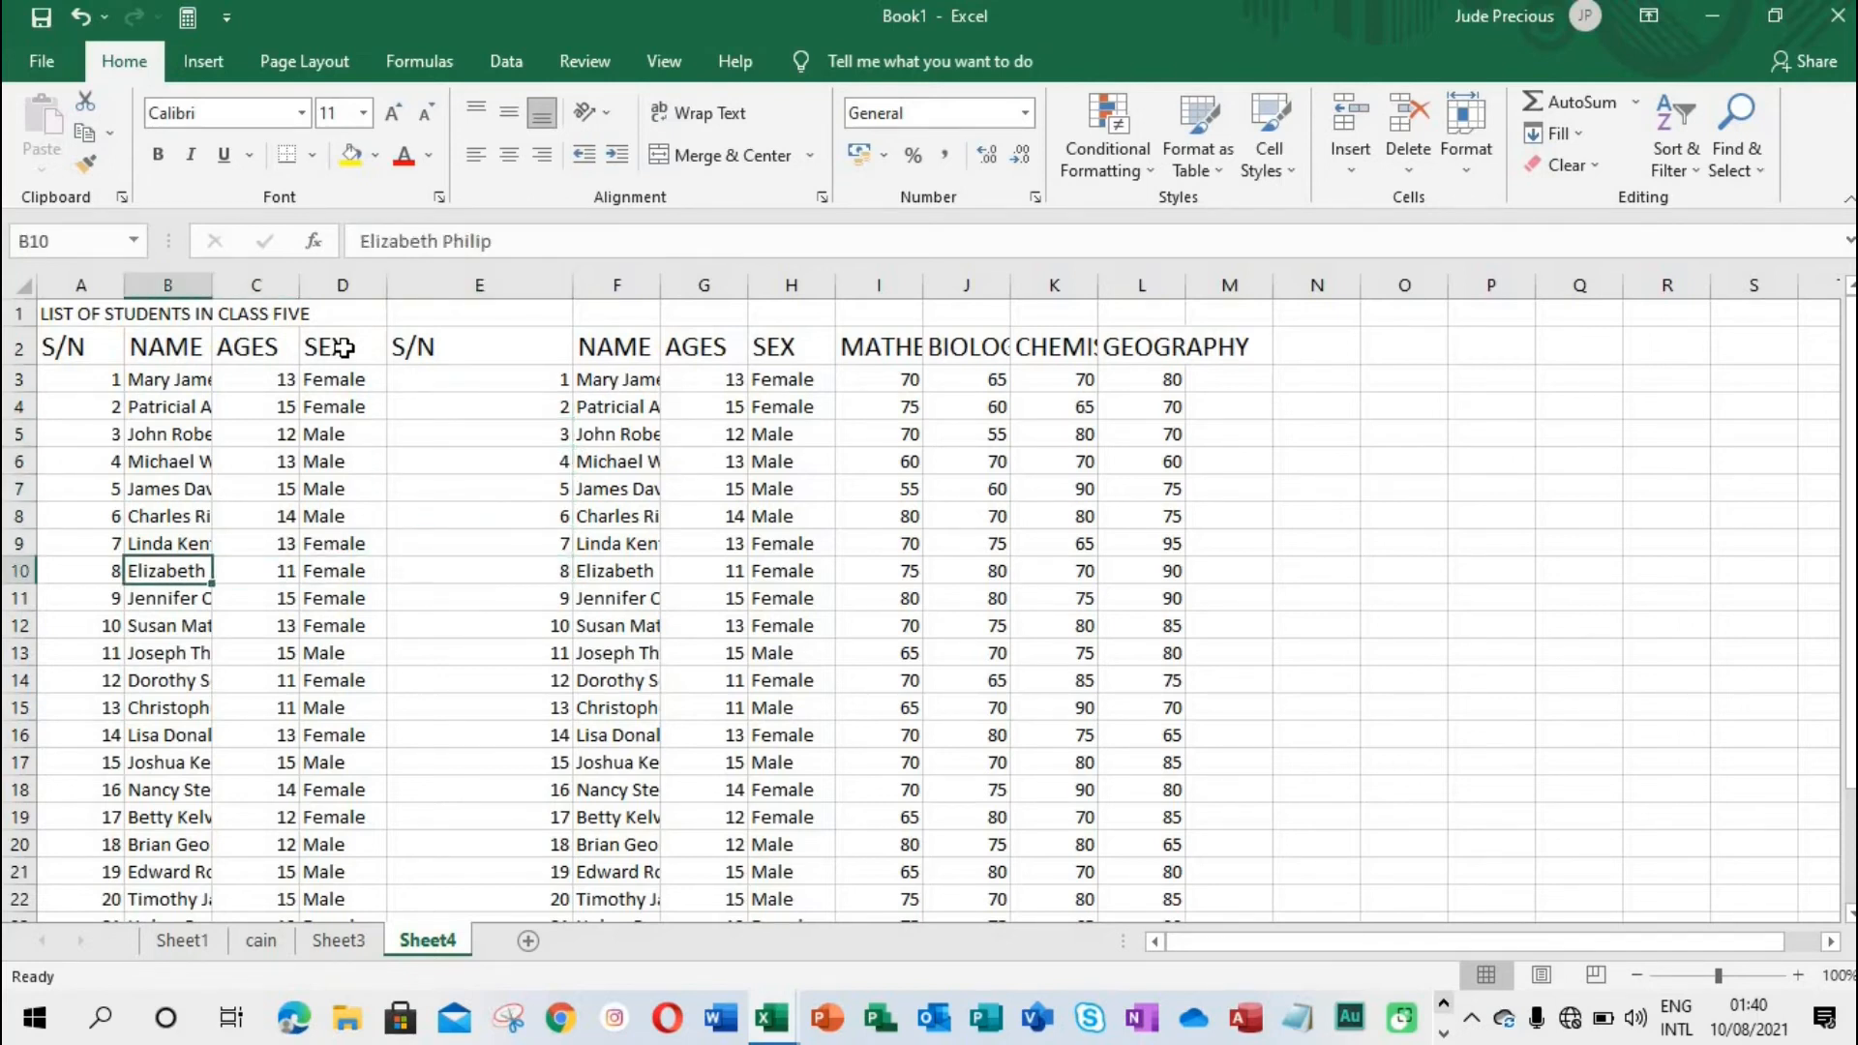
{"action": "key", "text": "Right"}
{"action": "key", "text": "Right"}
{"action": "key", "text": "Right"}
{"action": "key", "text": "Right"}
{"action": "key", "text": "Right"}
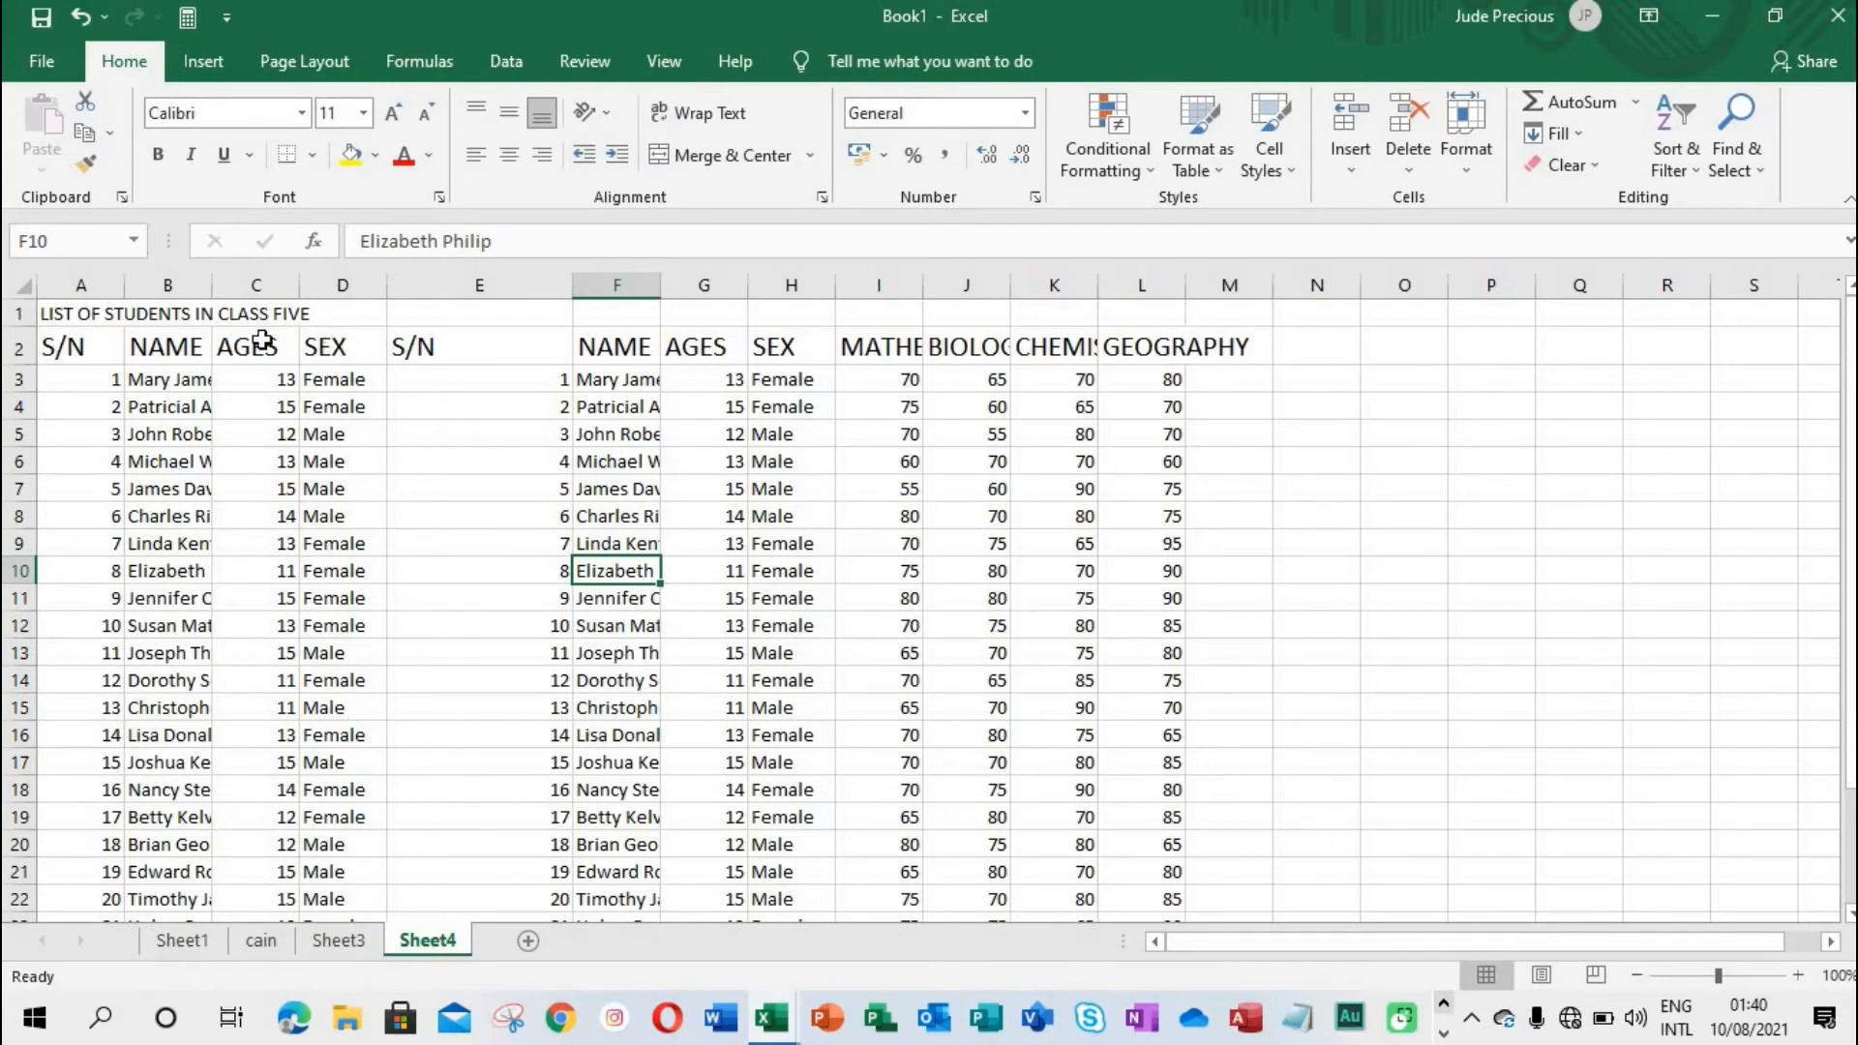
{"action": "left_click", "coordinate": [165, 516]}
{"action": "right_click", "coordinate": [174, 516]}
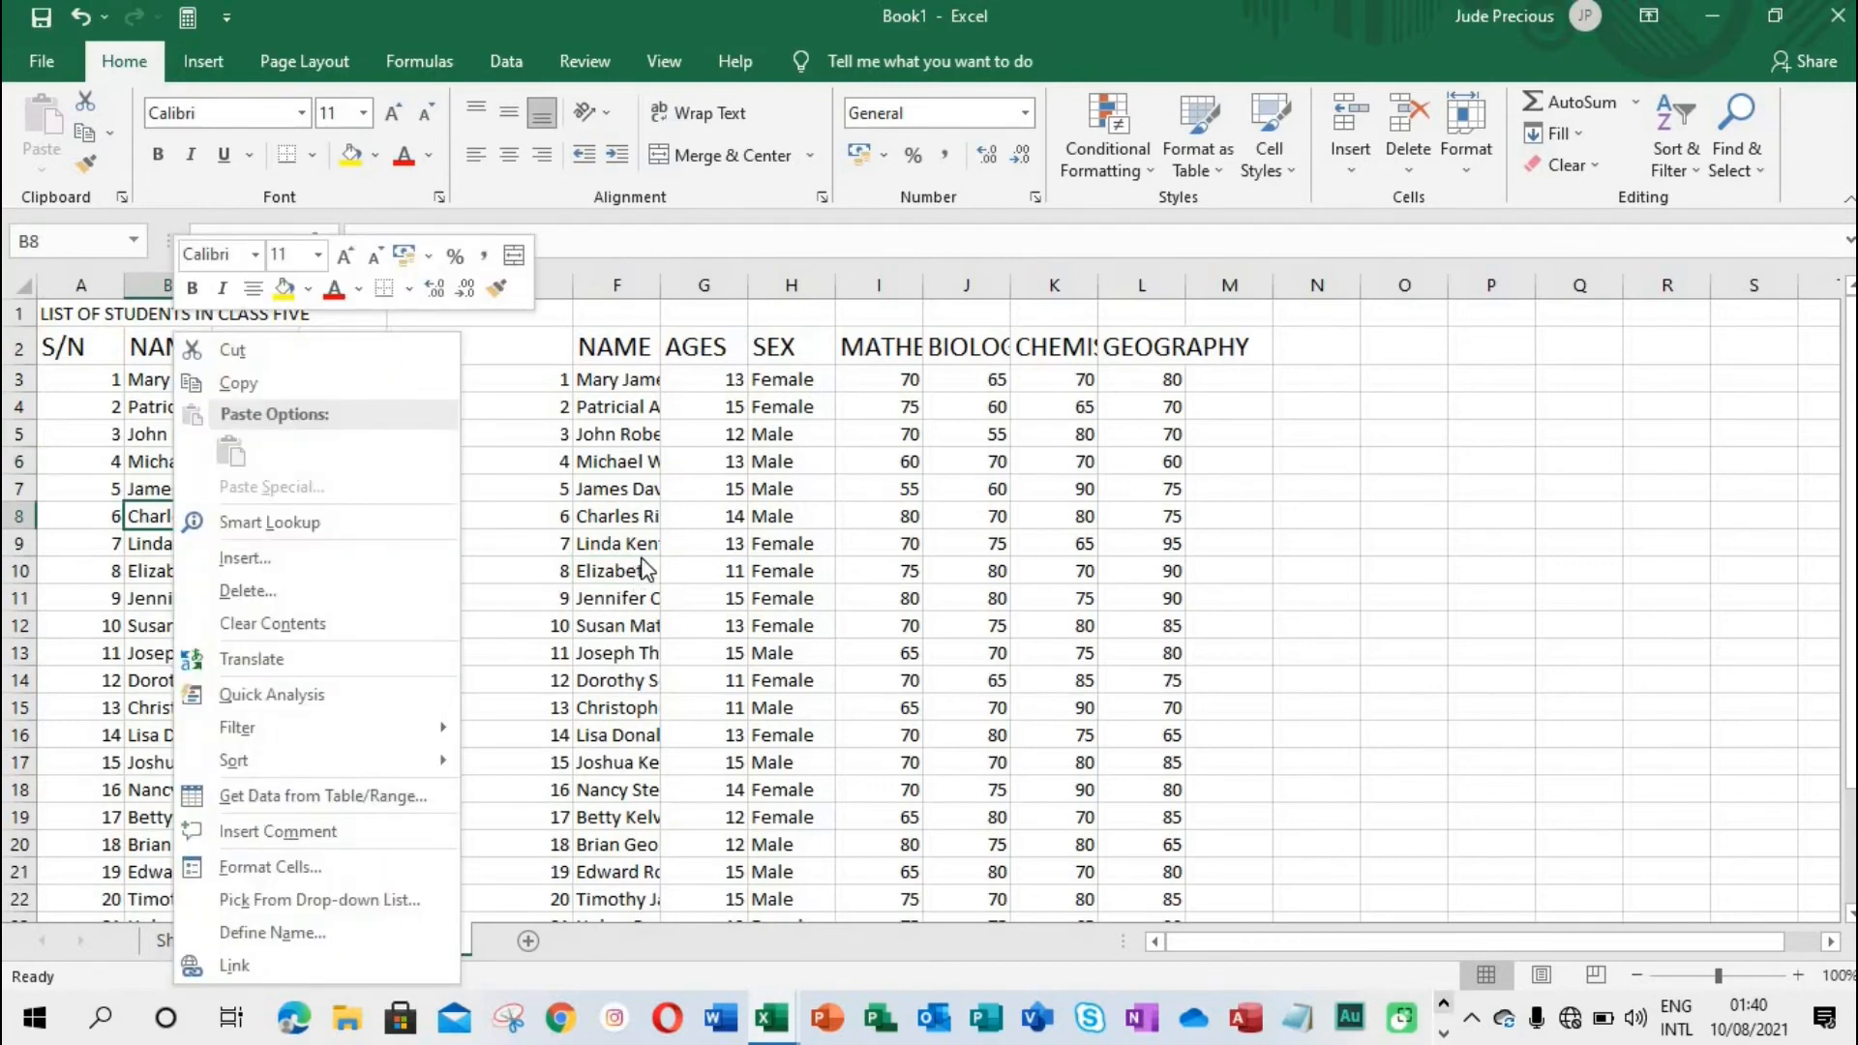
{"action": "left_click", "coordinate": [644, 544]}
{"action": "left_click", "coordinate": [645, 539]}
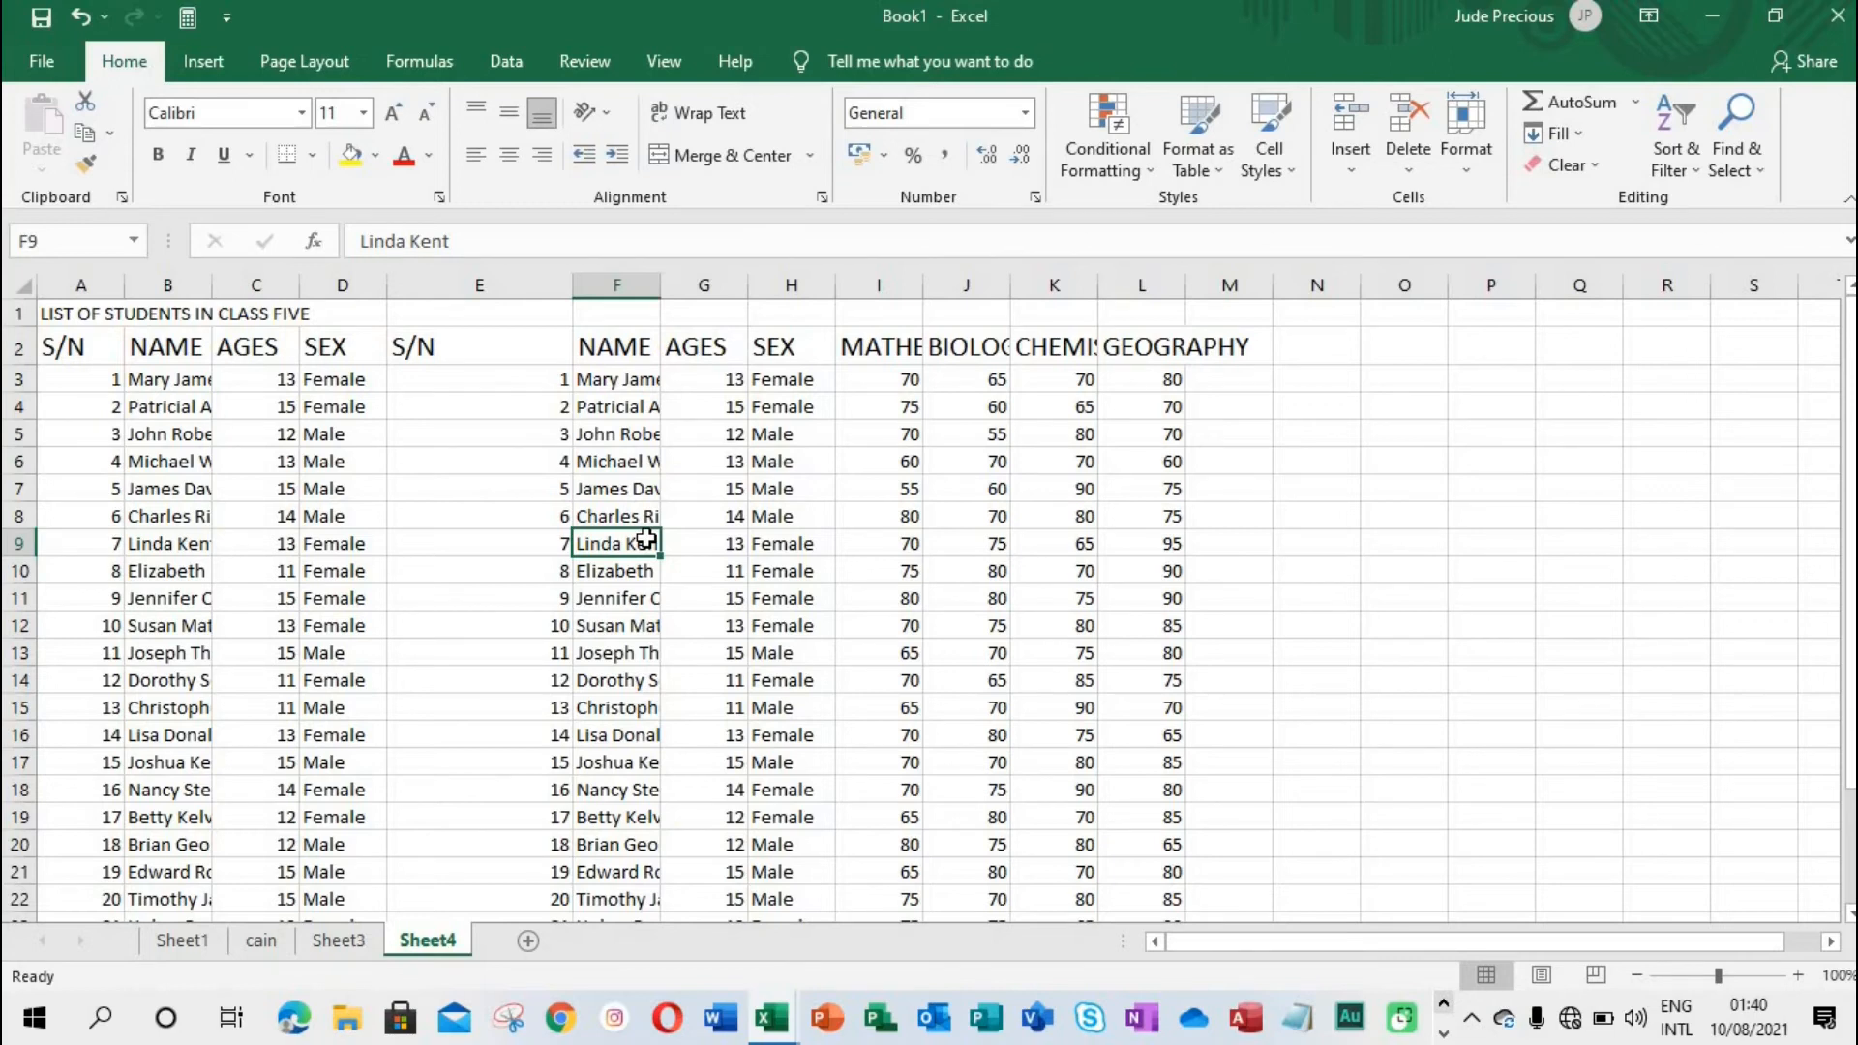
Edit the student's name in cell B3 by removing the last two letters of the first name
{"action": "double_click", "coordinate": [167, 380]}
{"action": "key", "text": "BackSpace"}
{"action": "key", "text": "BackSpace"}
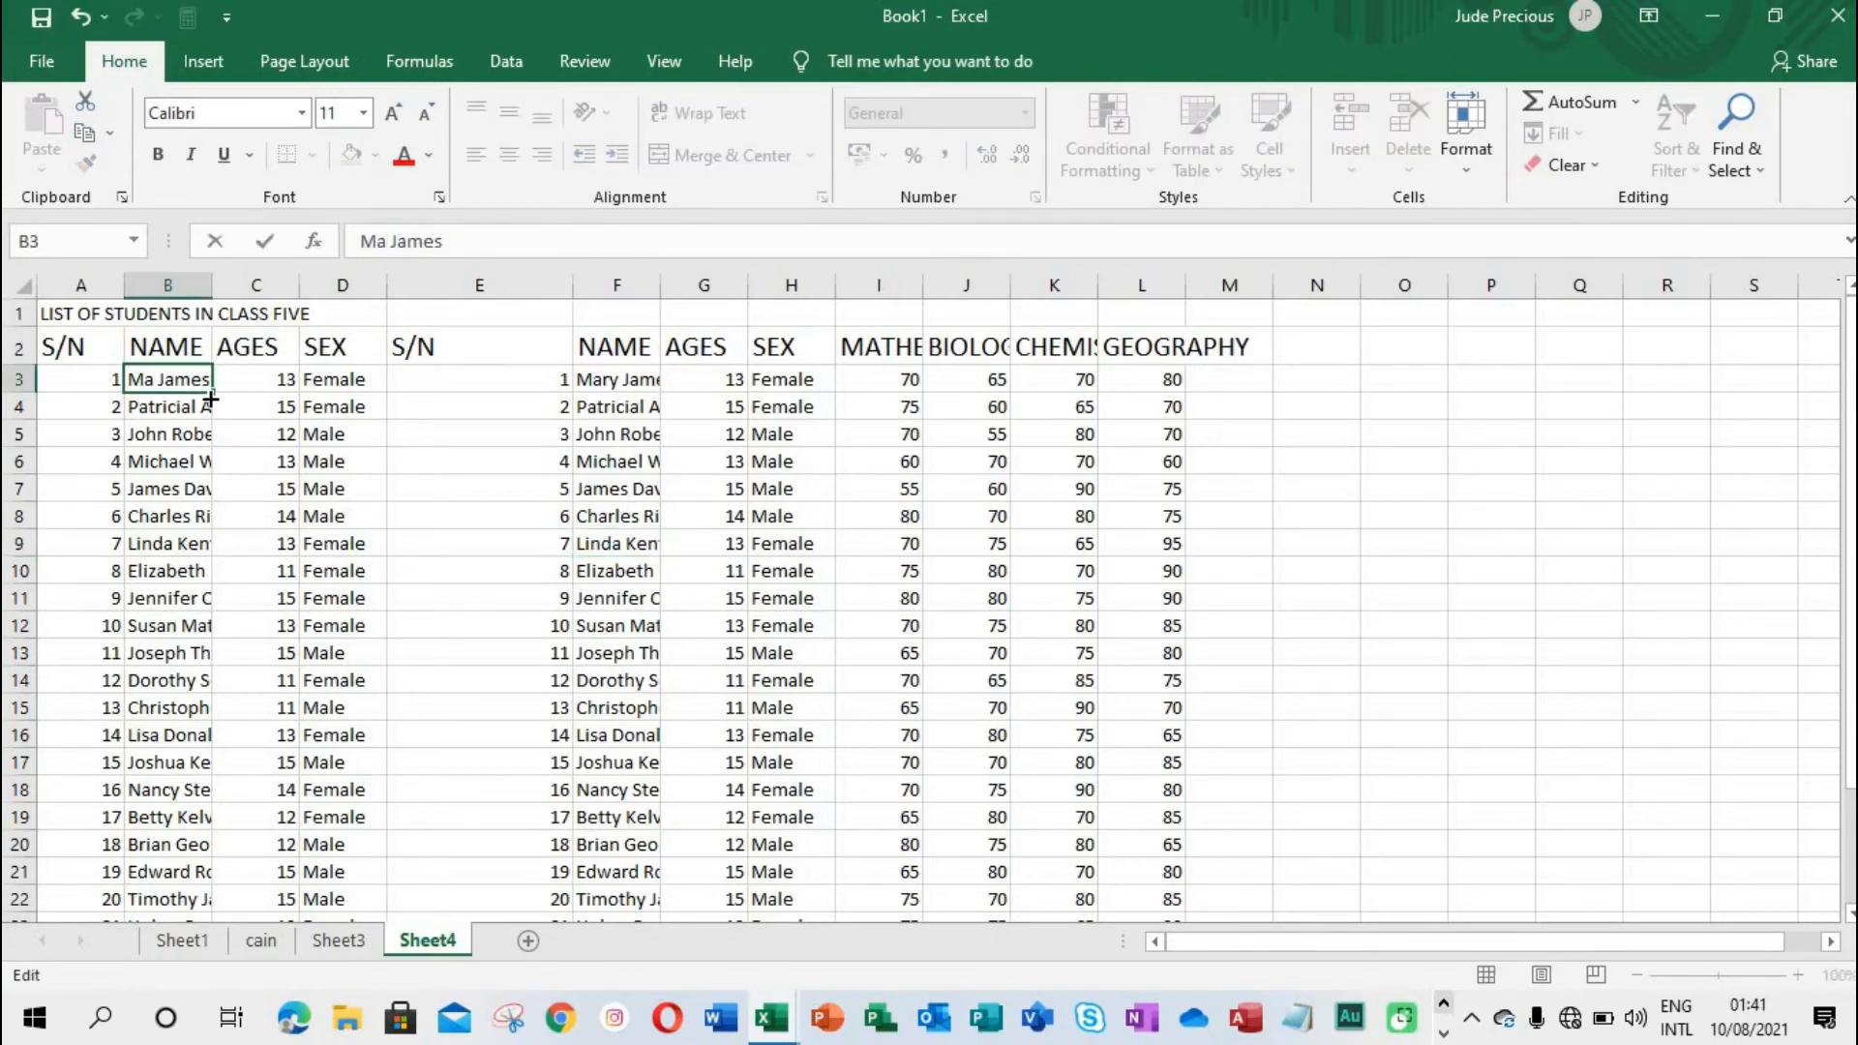
{"action": "key", "text": "Return"}
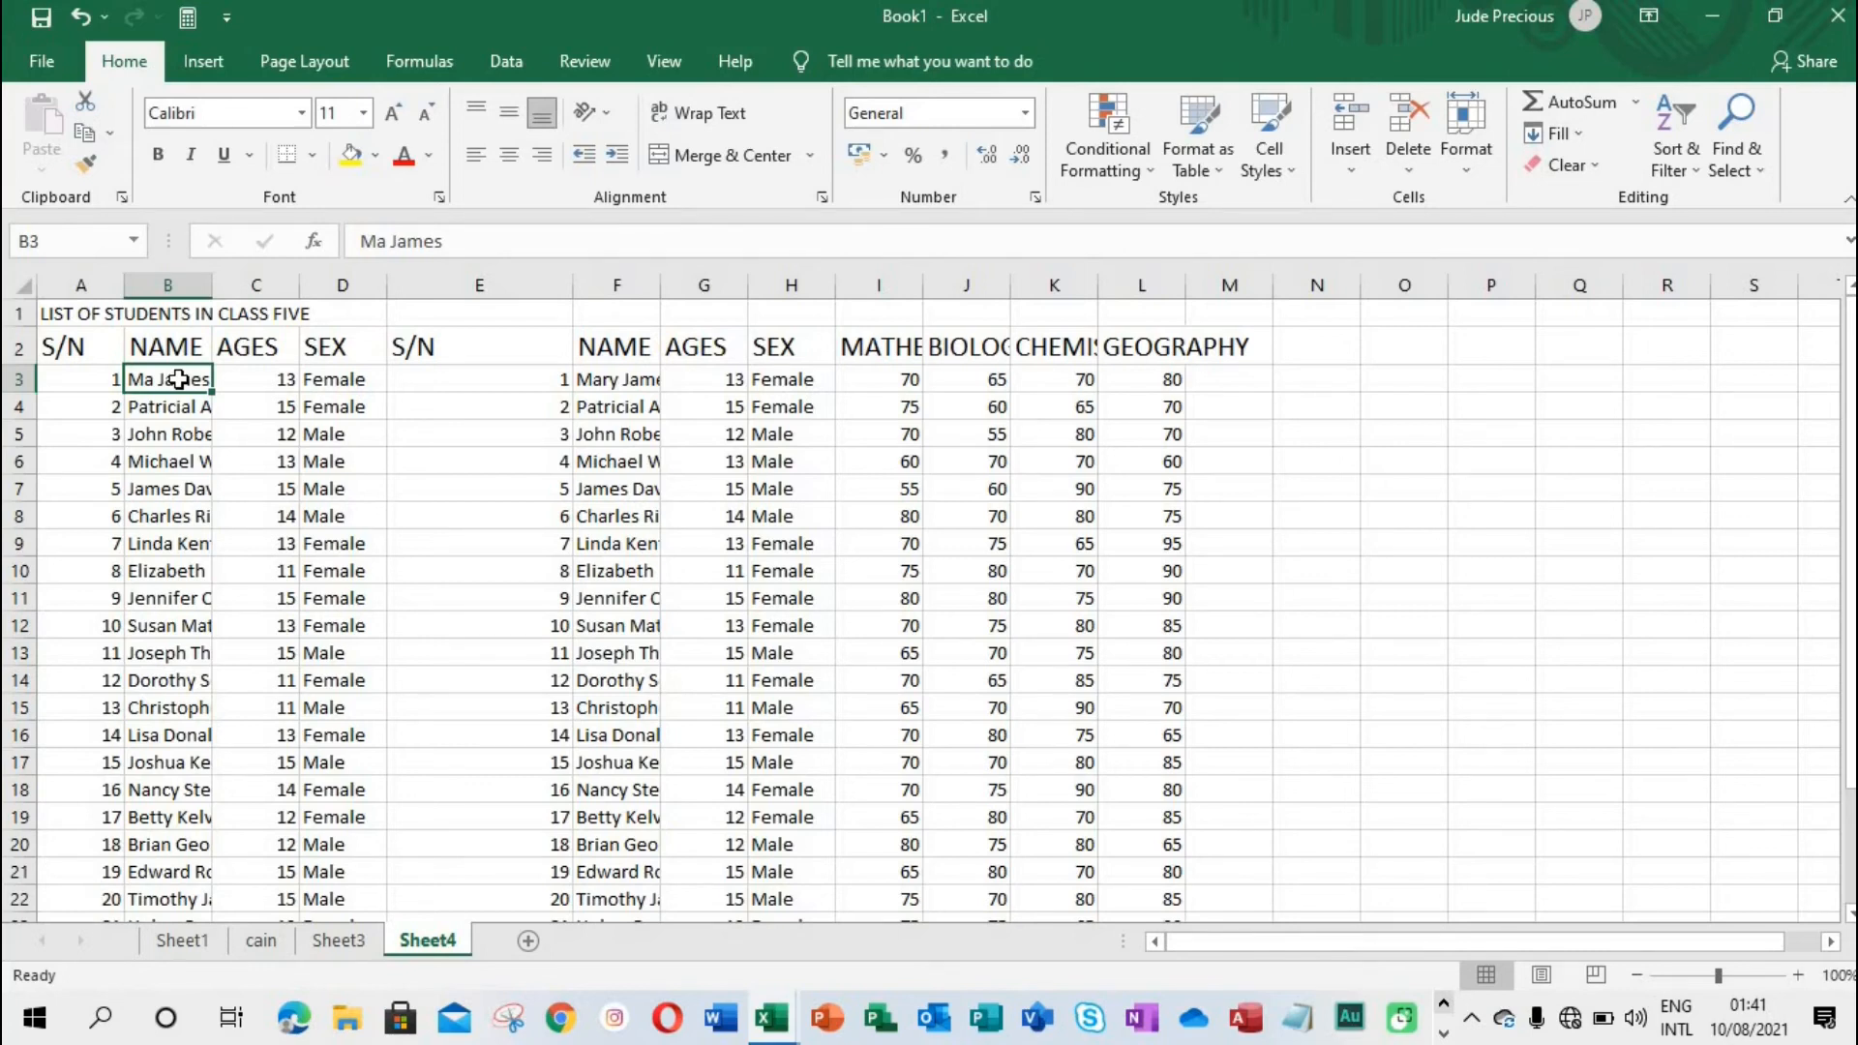
Try overwriting the student's name in cell B3 with M and undo the change
{"action": "left_click", "coordinate": [167, 431]}
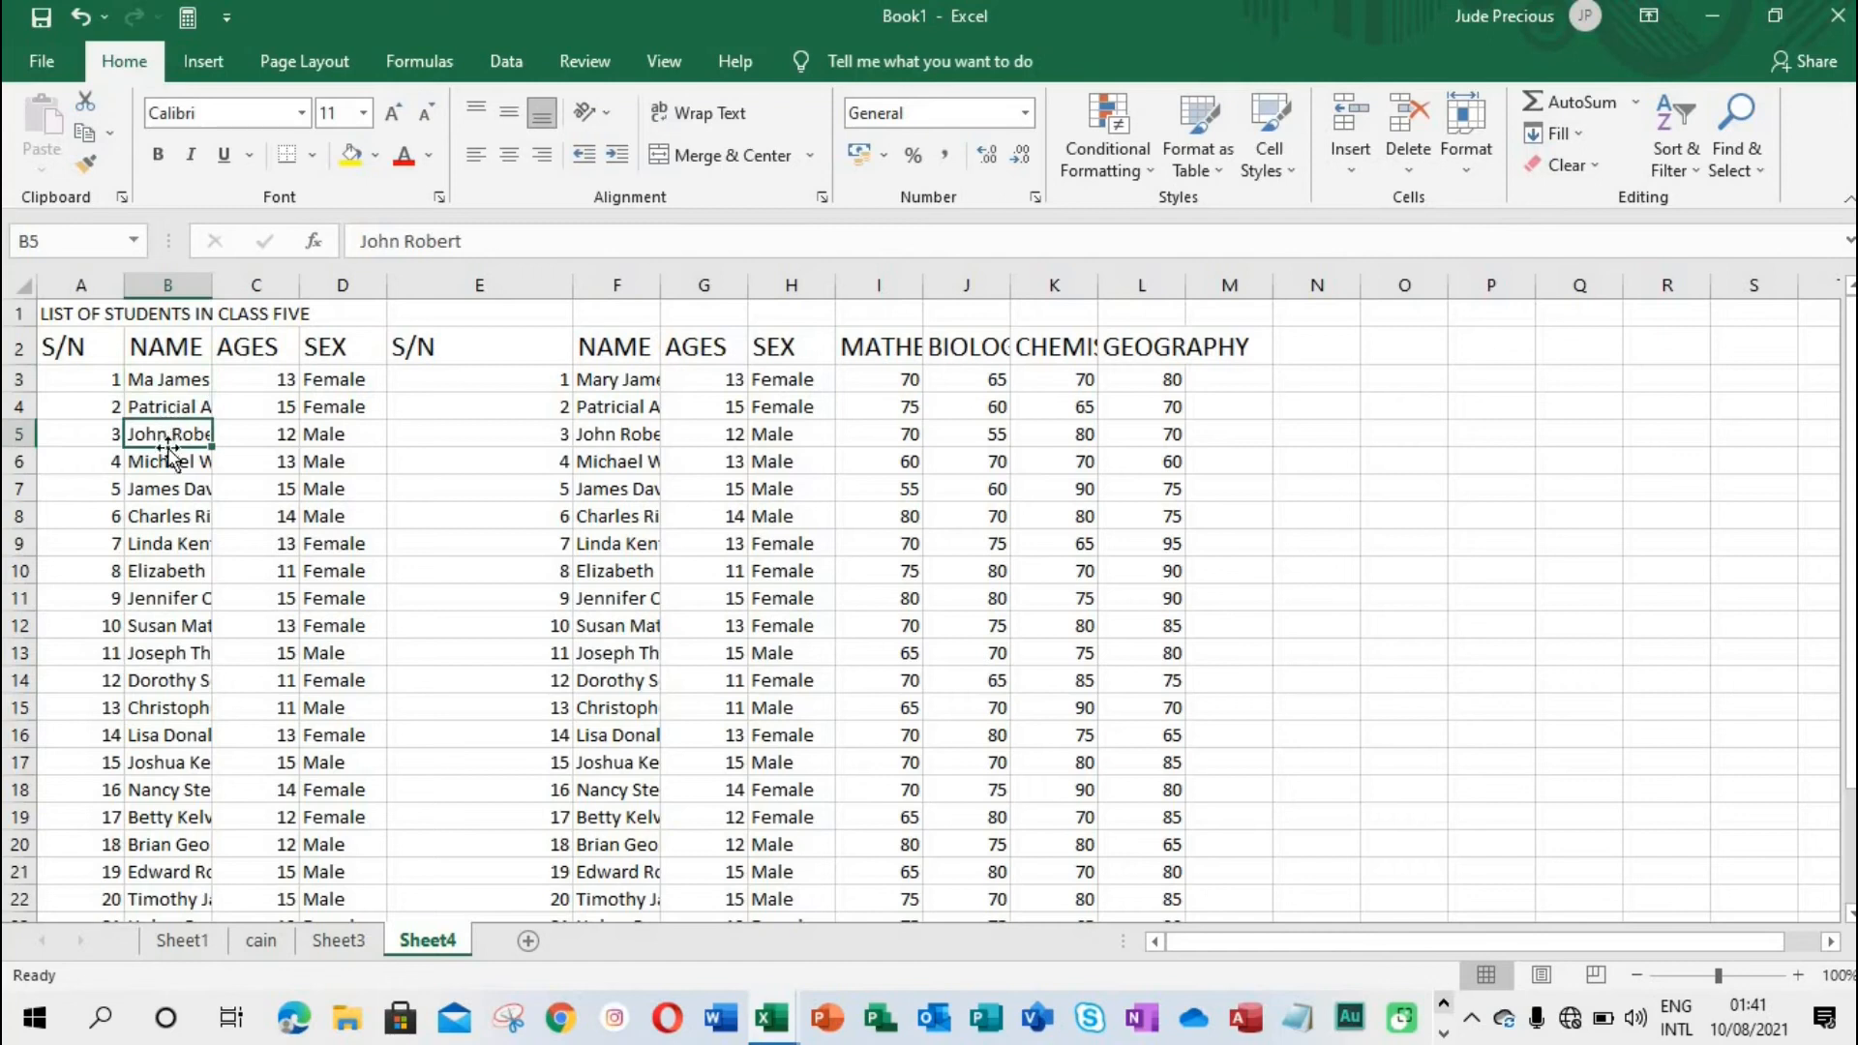
{"action": "left_click", "coordinate": [169, 461]}
{"action": "left_click", "coordinate": [172, 381]}
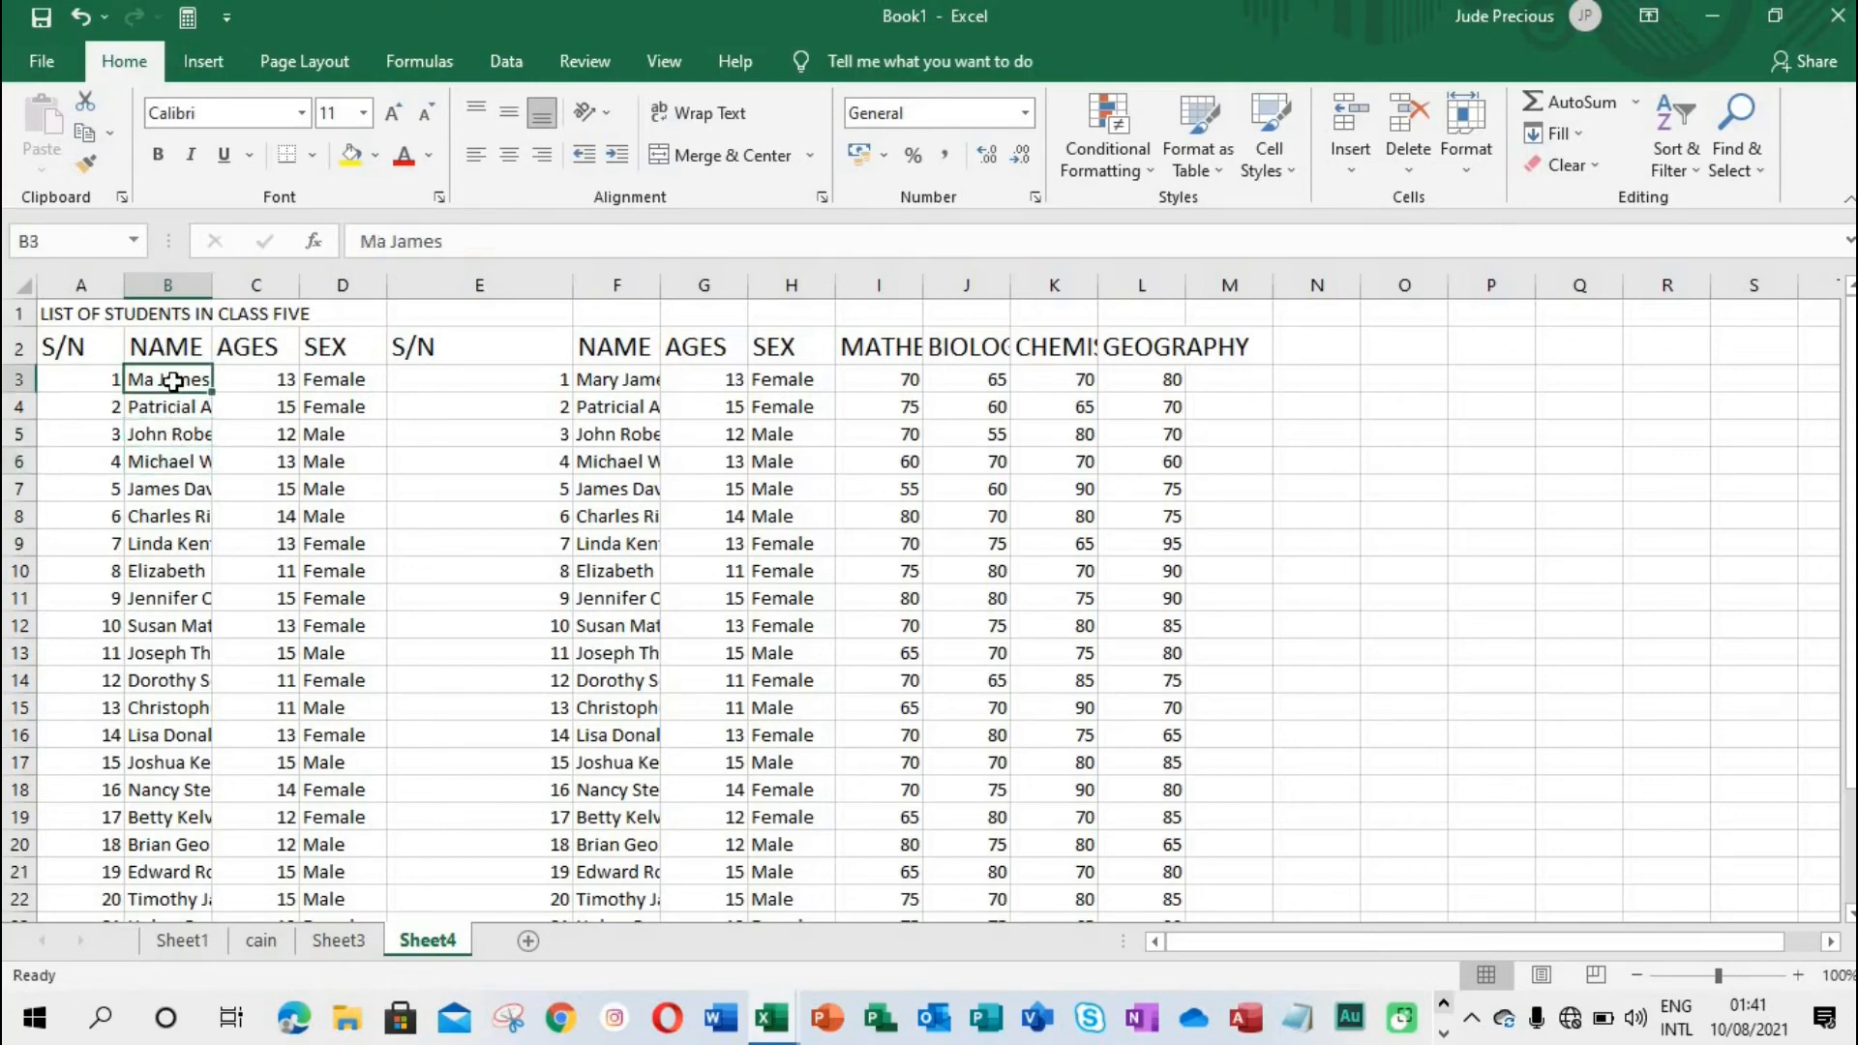
{"action": "type", "text": "M"}
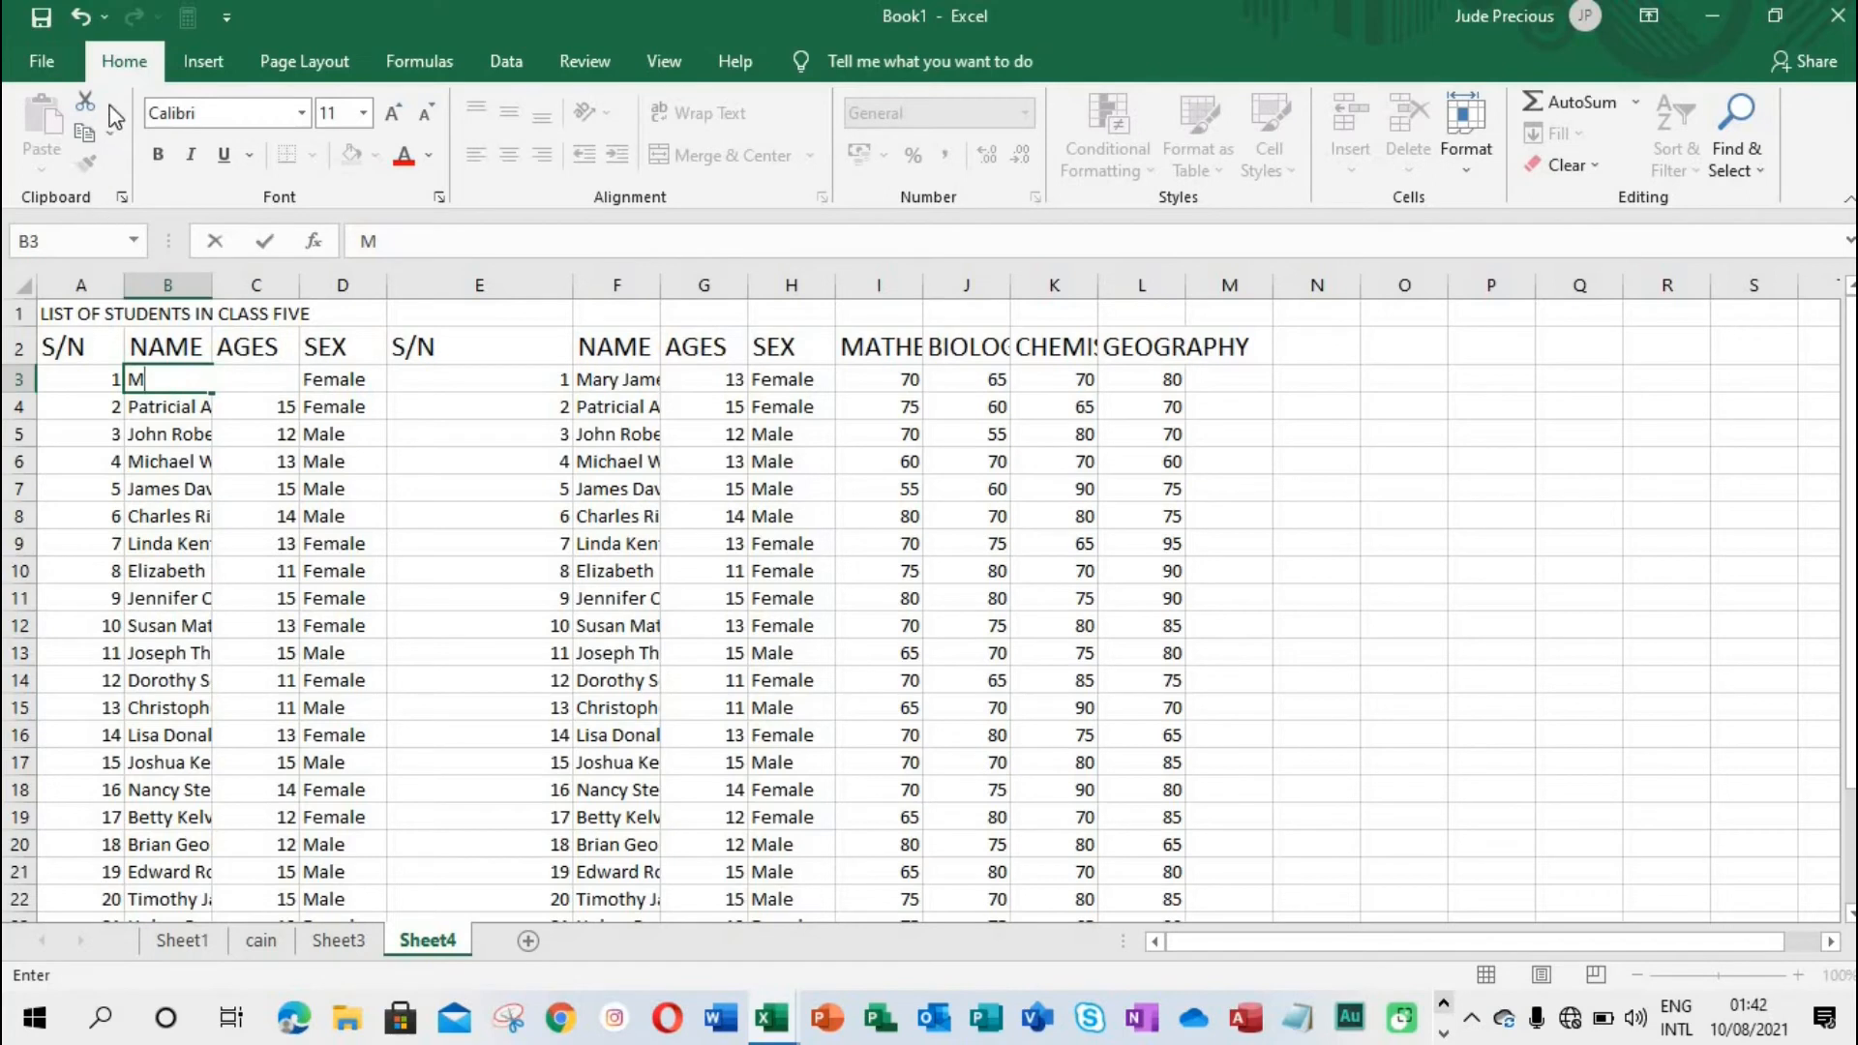
{"action": "left_click", "coordinate": [81, 17]}
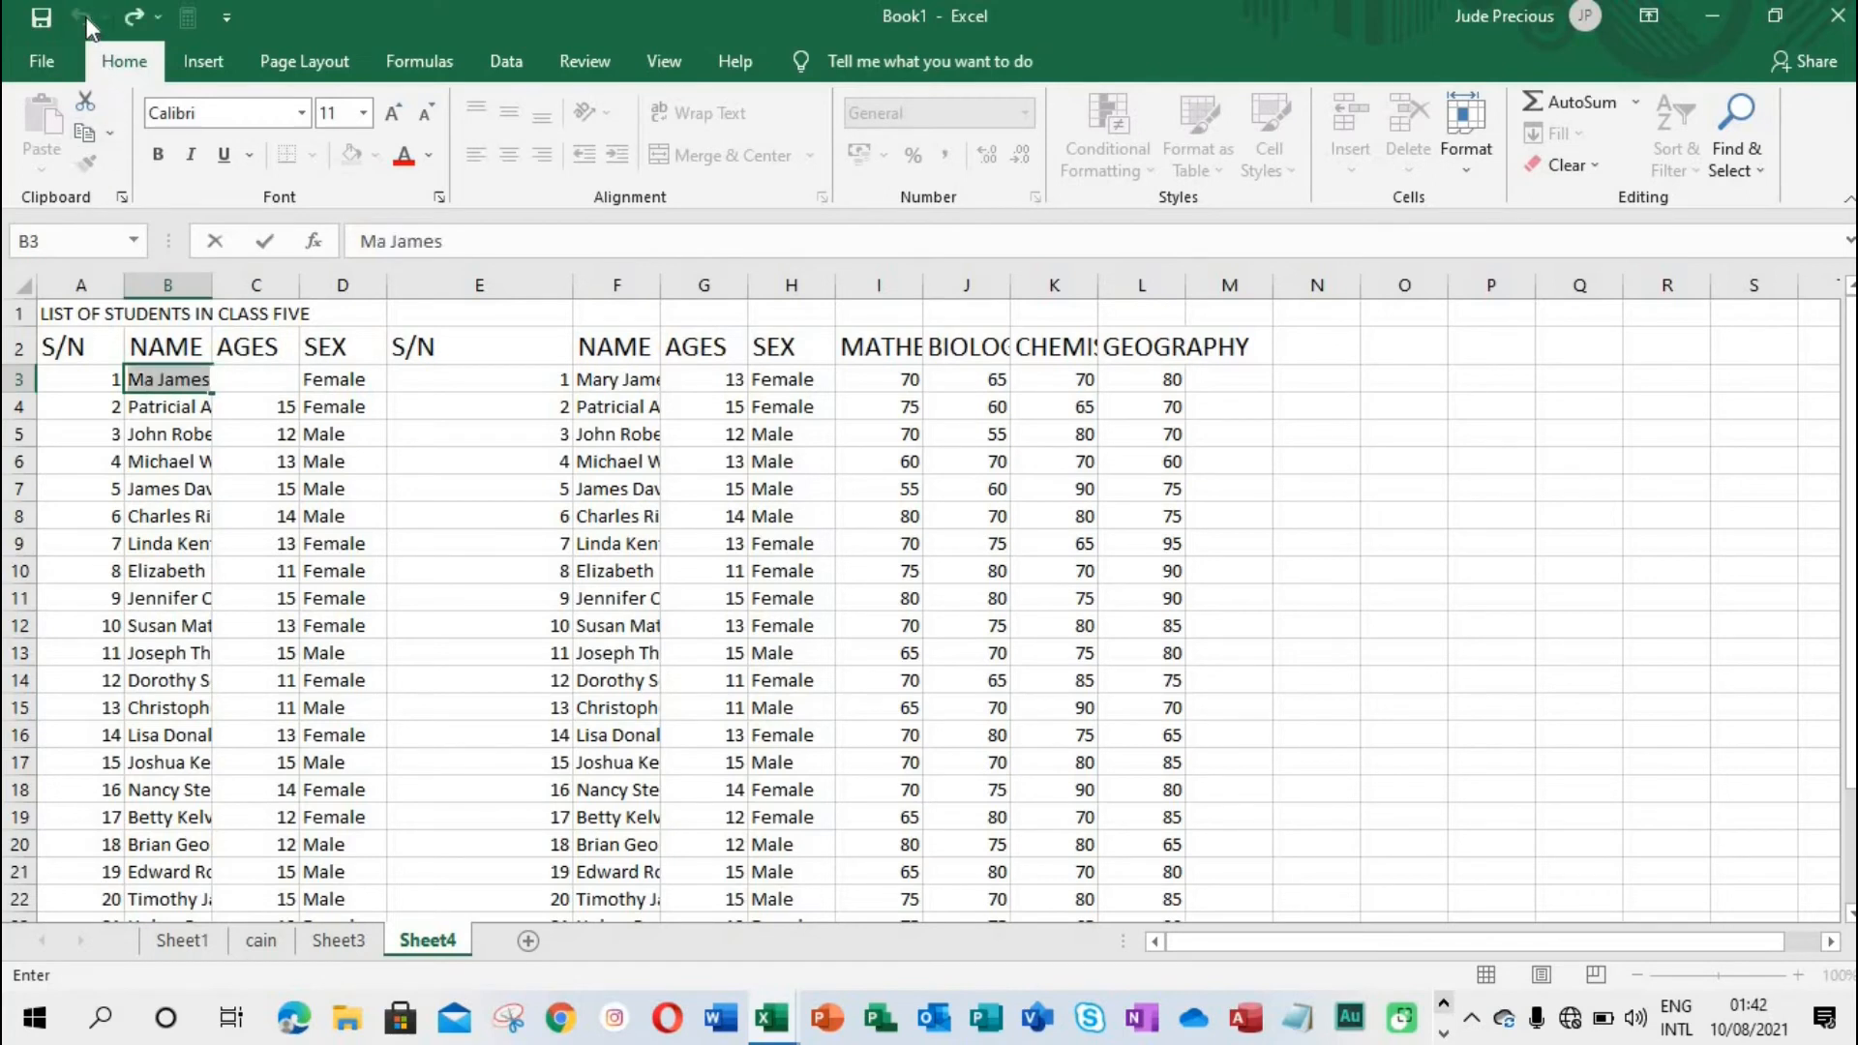
{"action": "left_click", "coordinate": [166, 407]}
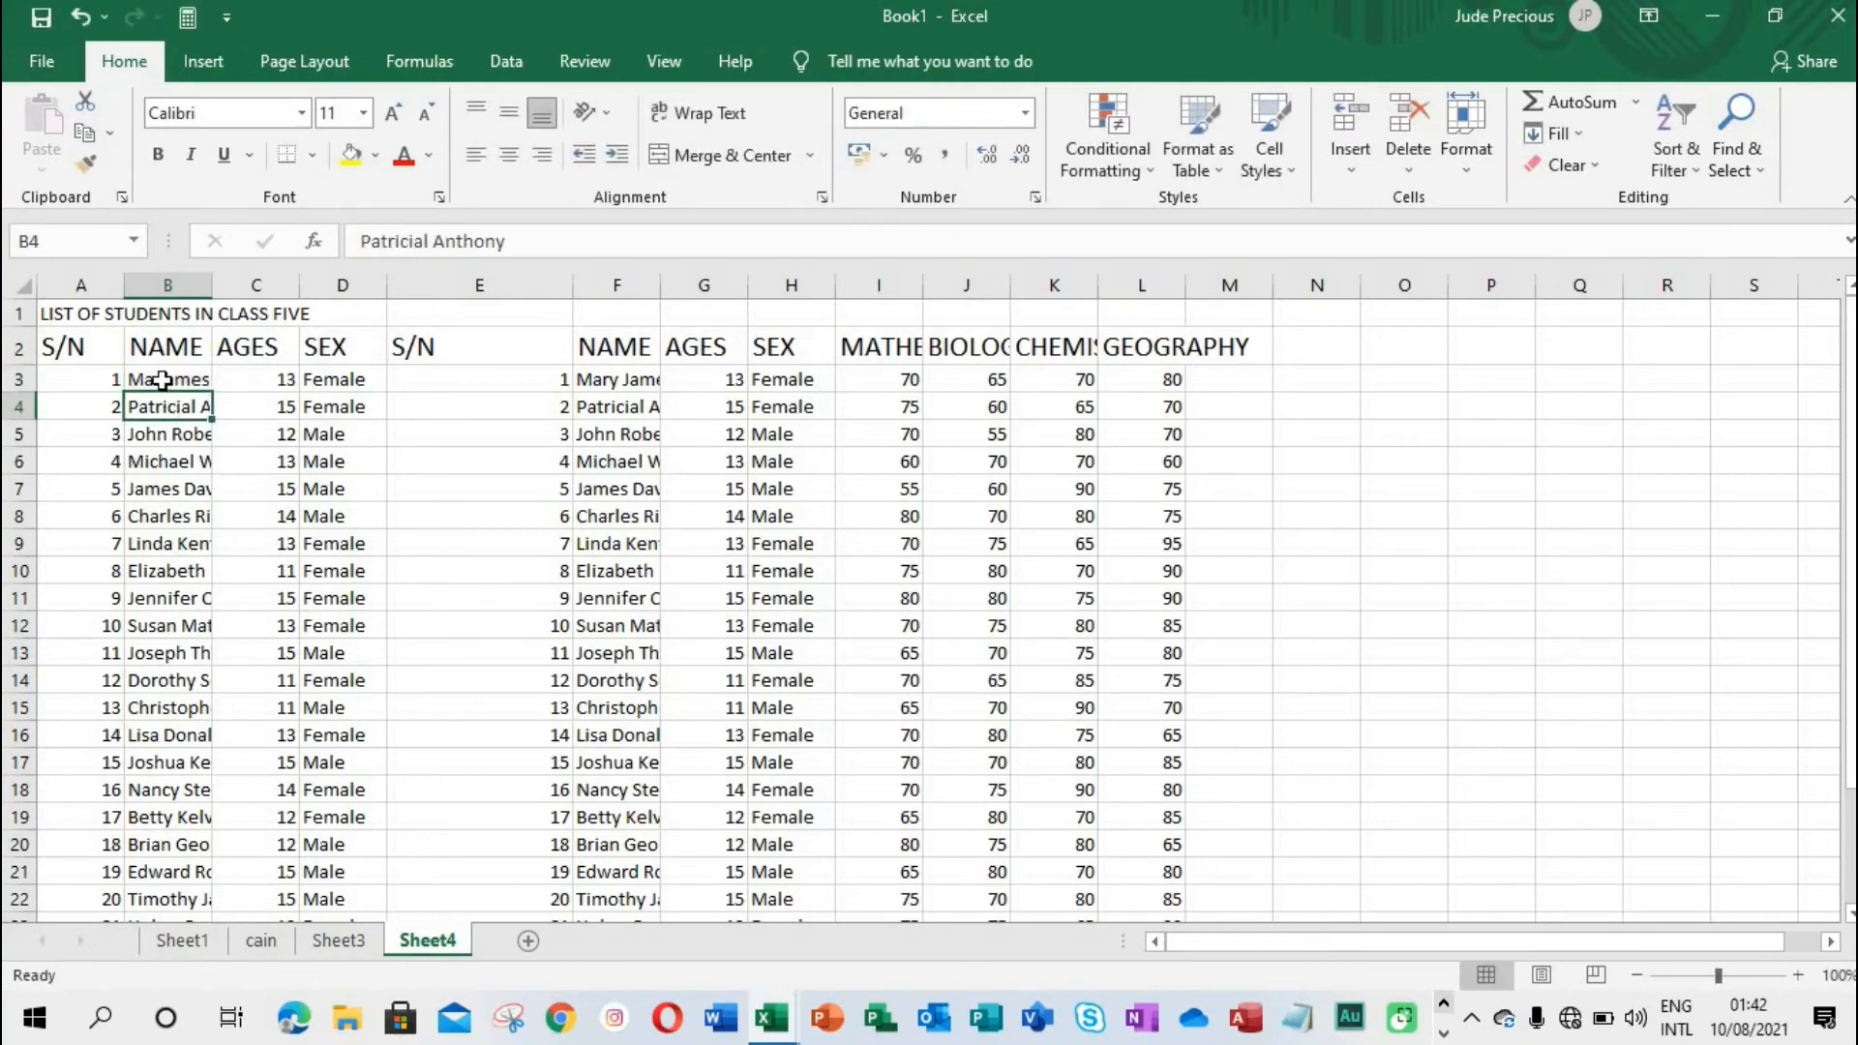
Restore the last two letters, "ry", of the student's first name in cell B3
{"action": "double_click", "coordinate": [161, 380]}
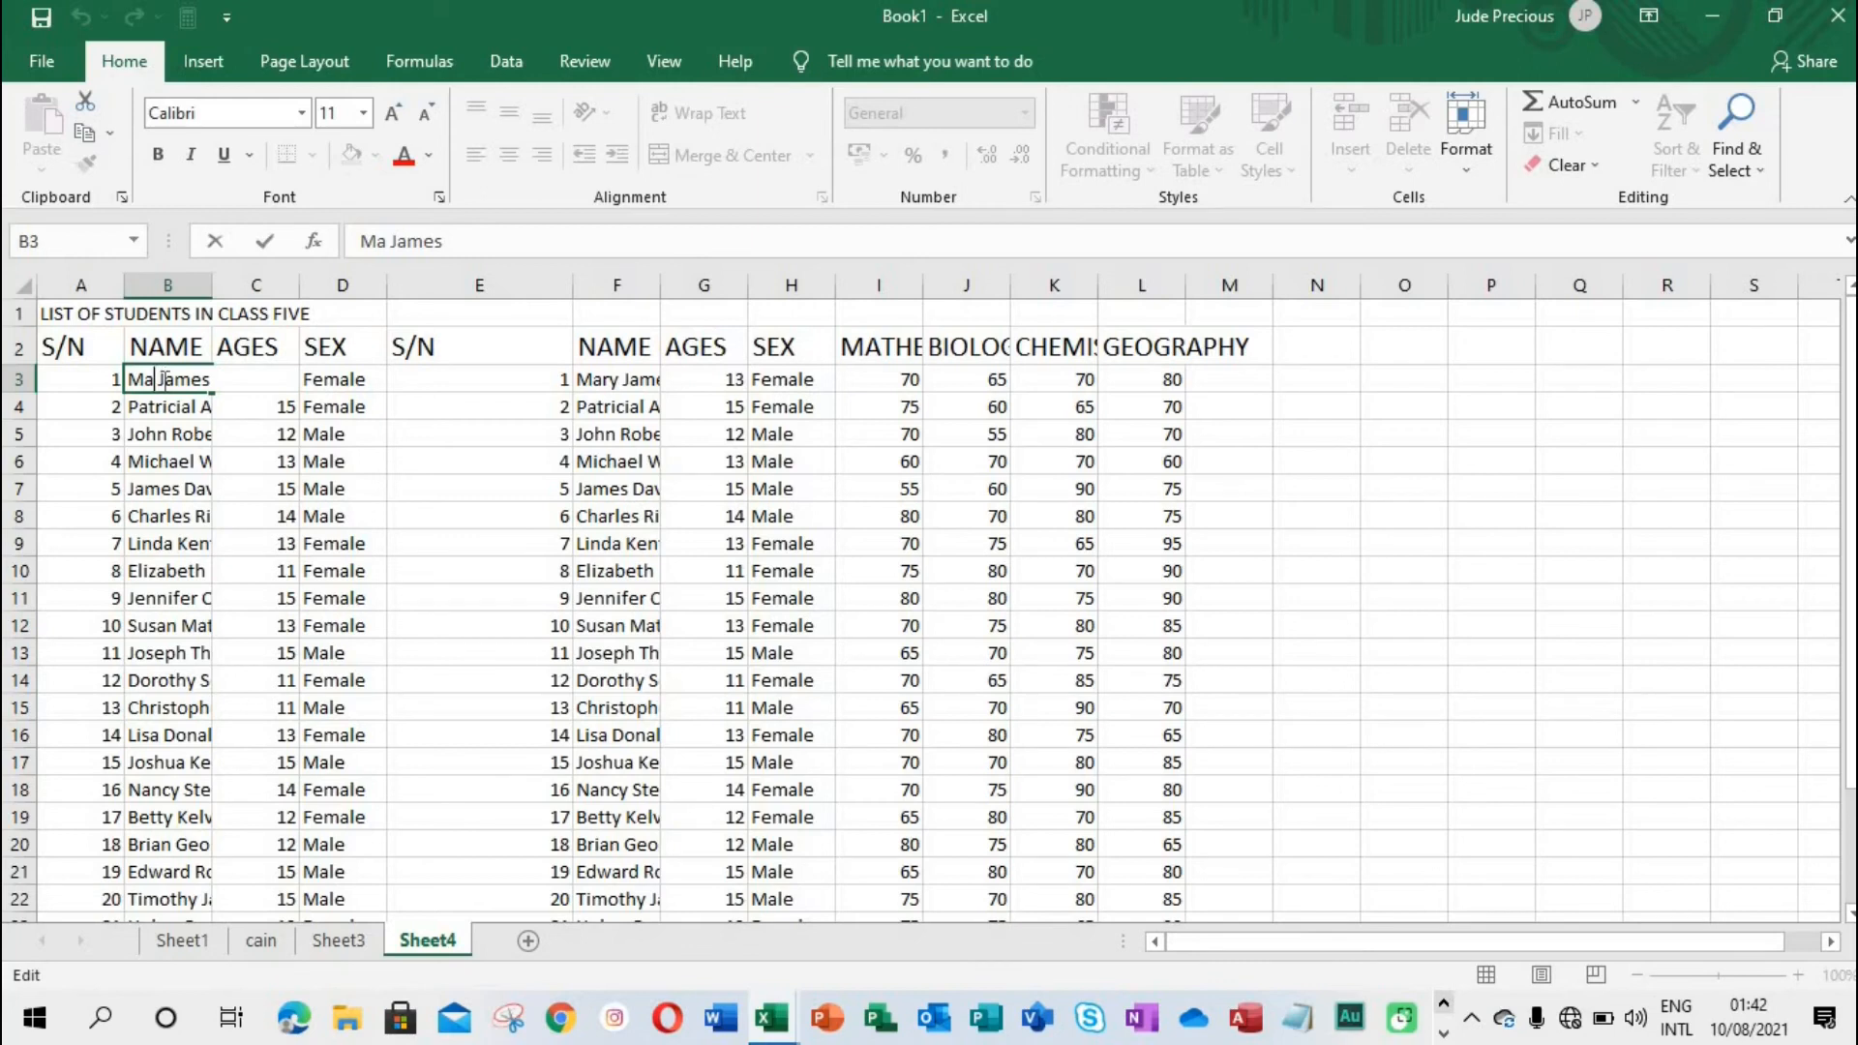
{"action": "type", "text": "ry"}
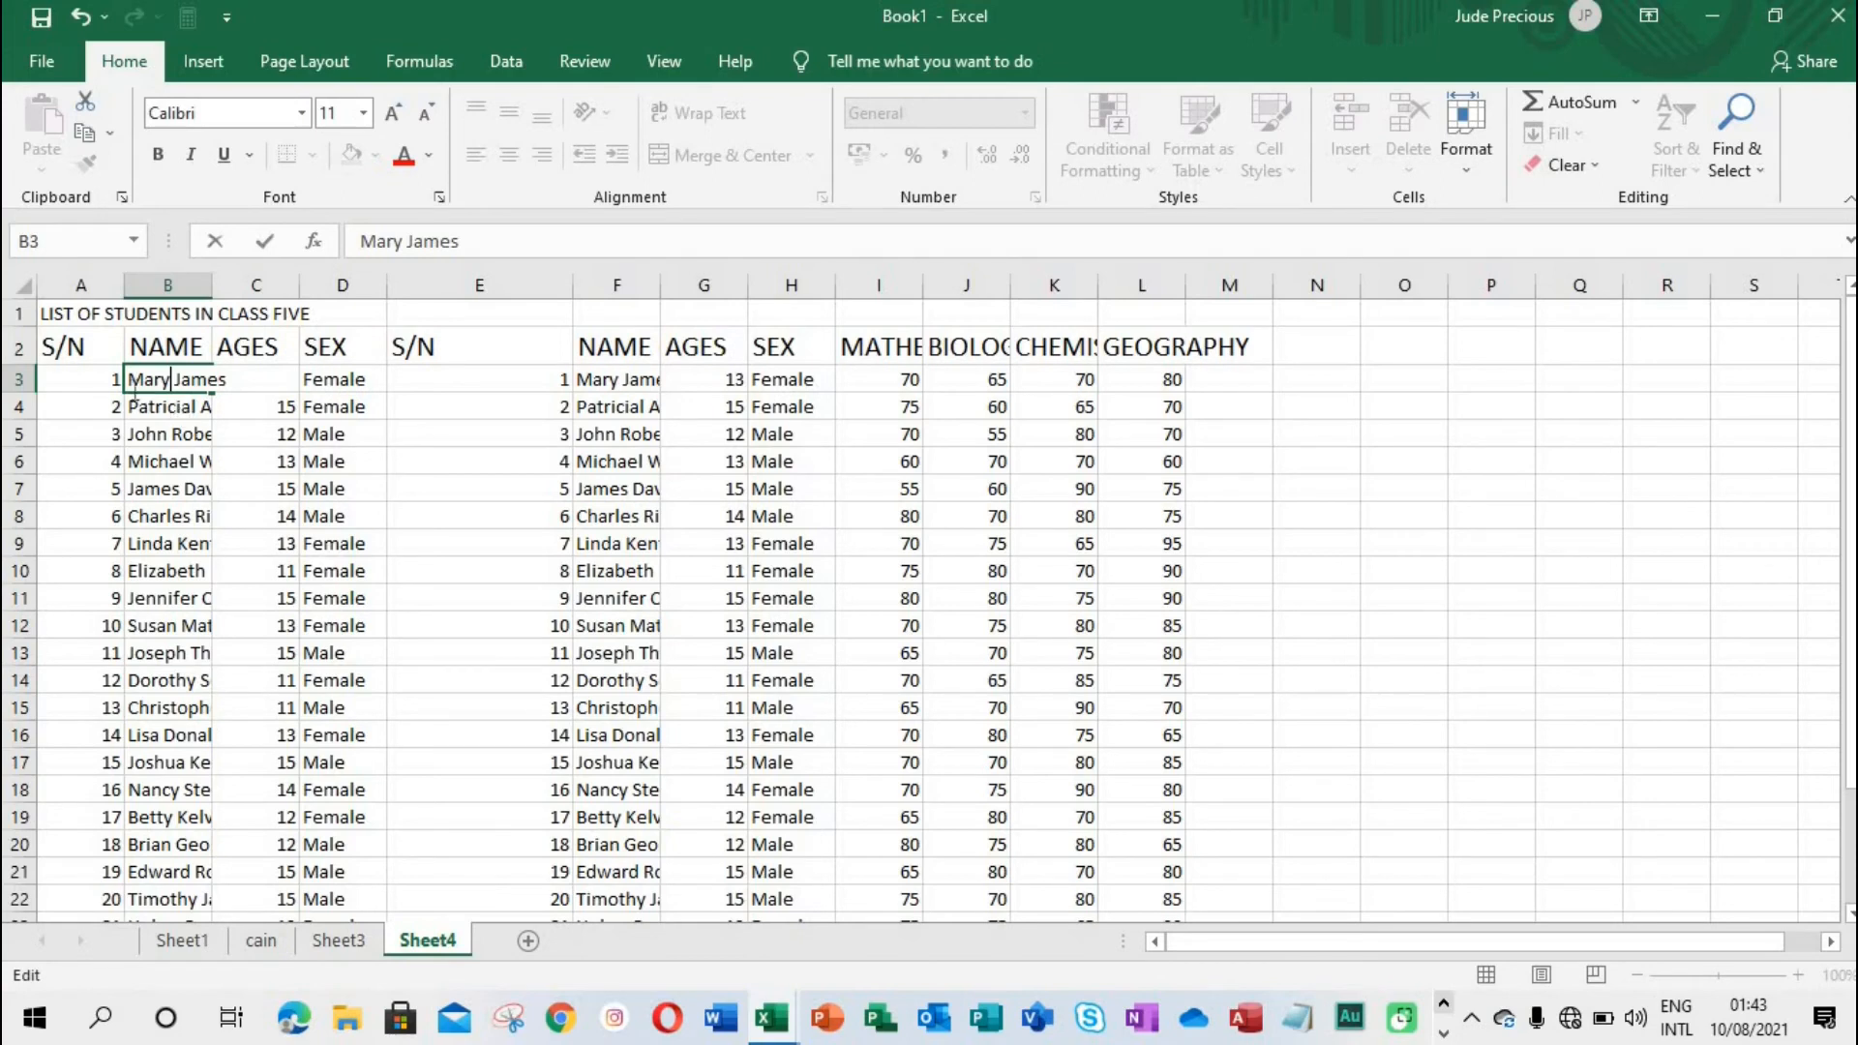
{"action": "left_click", "coordinate": [77, 316]}
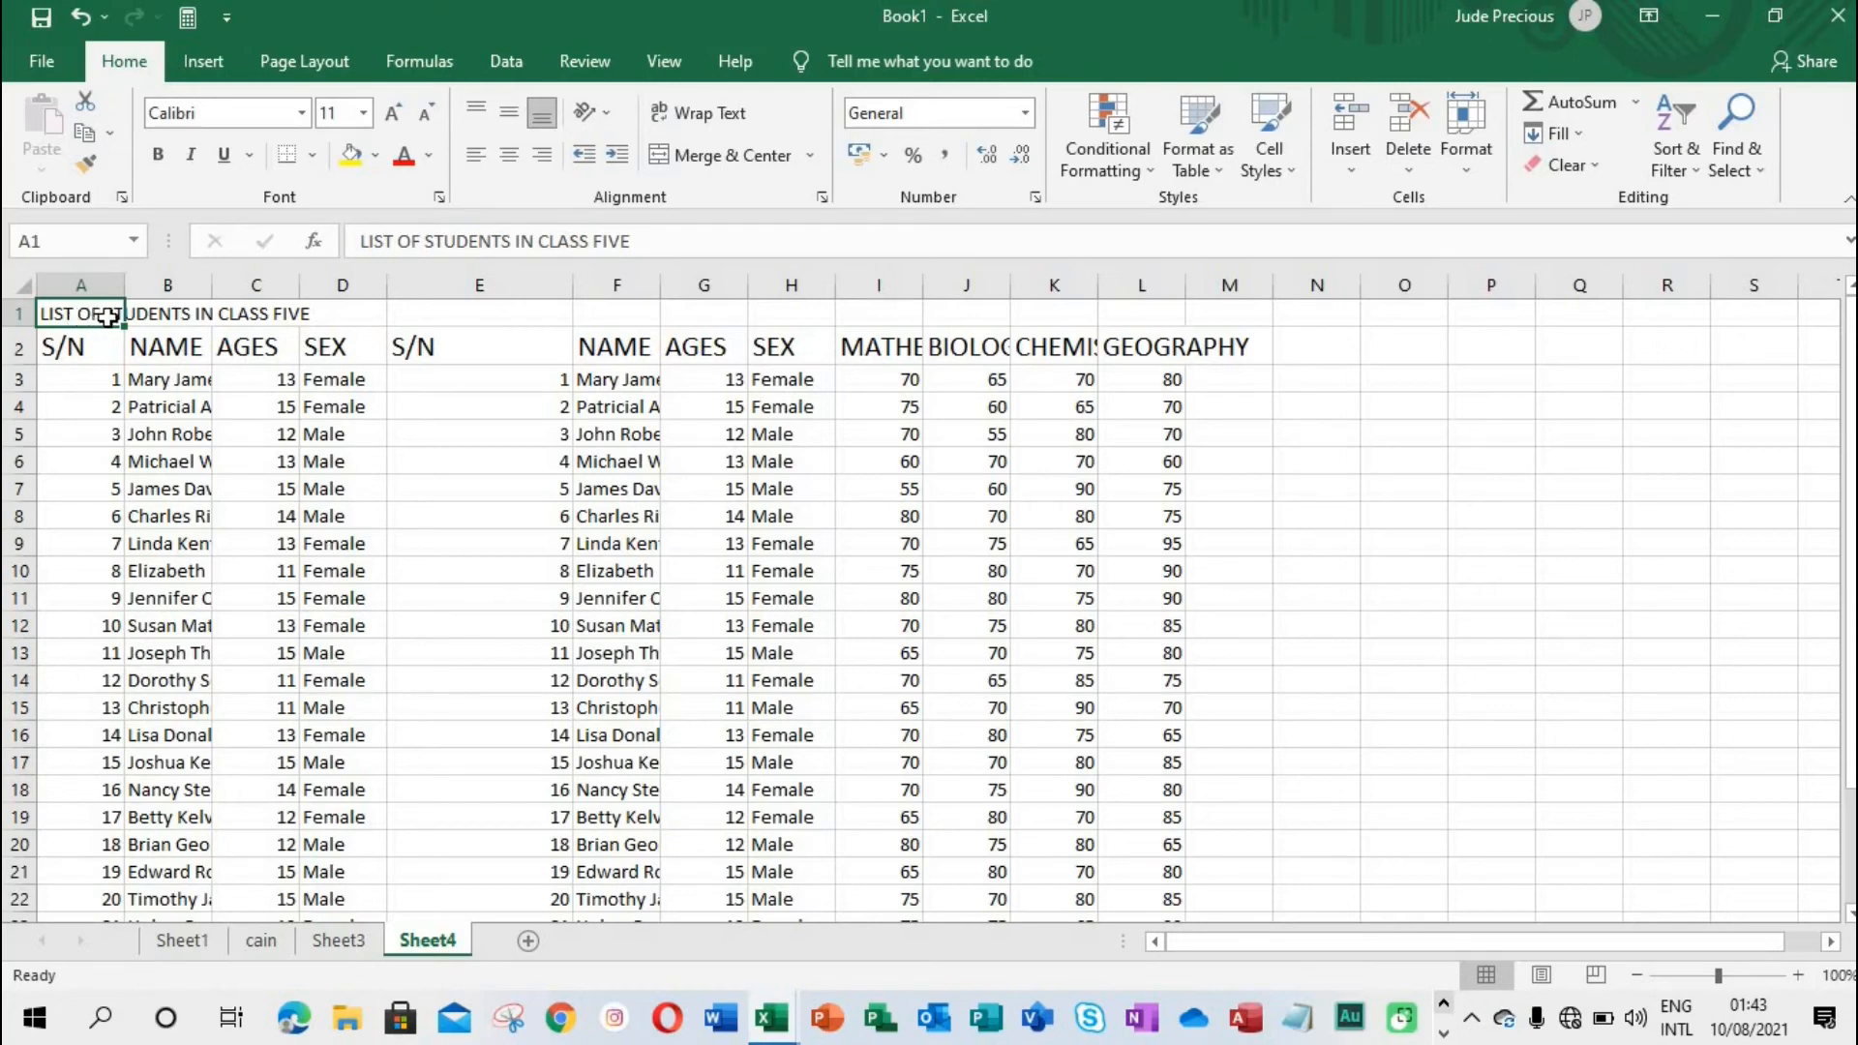
Merge and center the title LIST OF STUDENTS IN CLASS FIVE across cells A1 to L1
{"action": "left_click", "coordinate": [177, 318]}
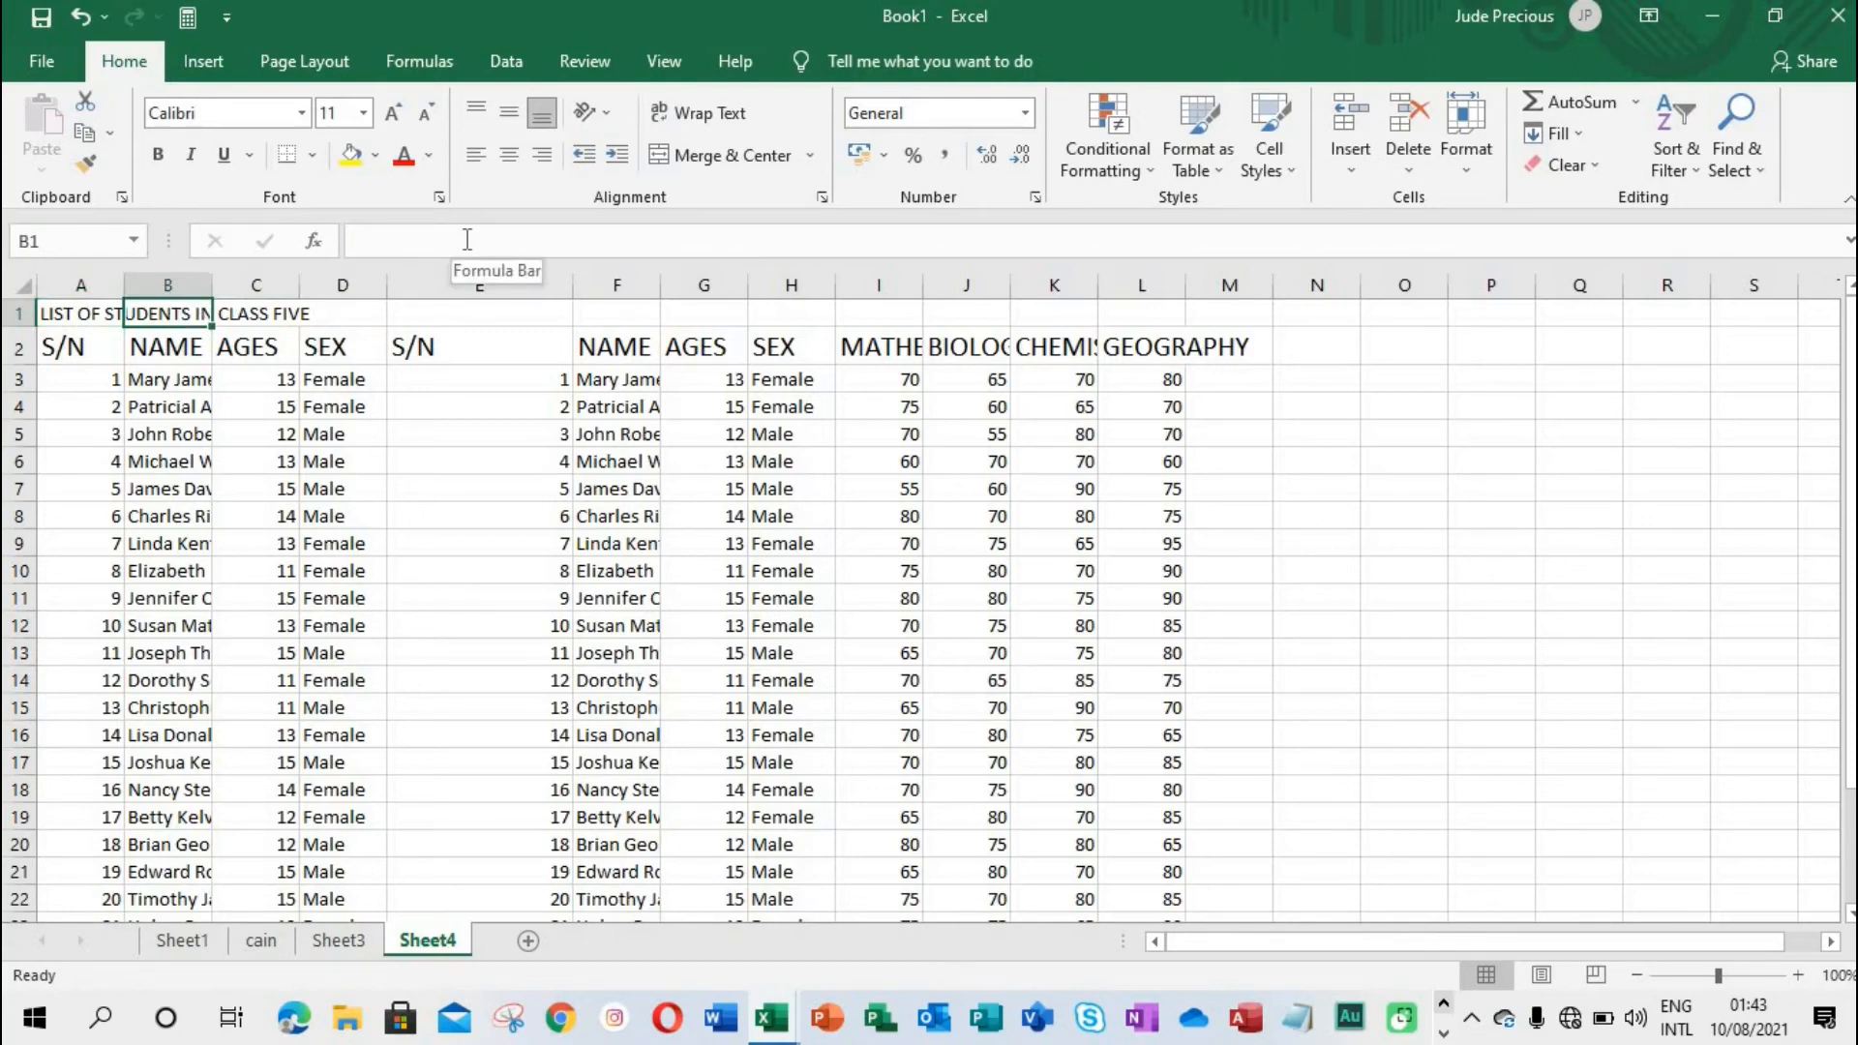
{"action": "left_click", "coordinate": [86, 318]}
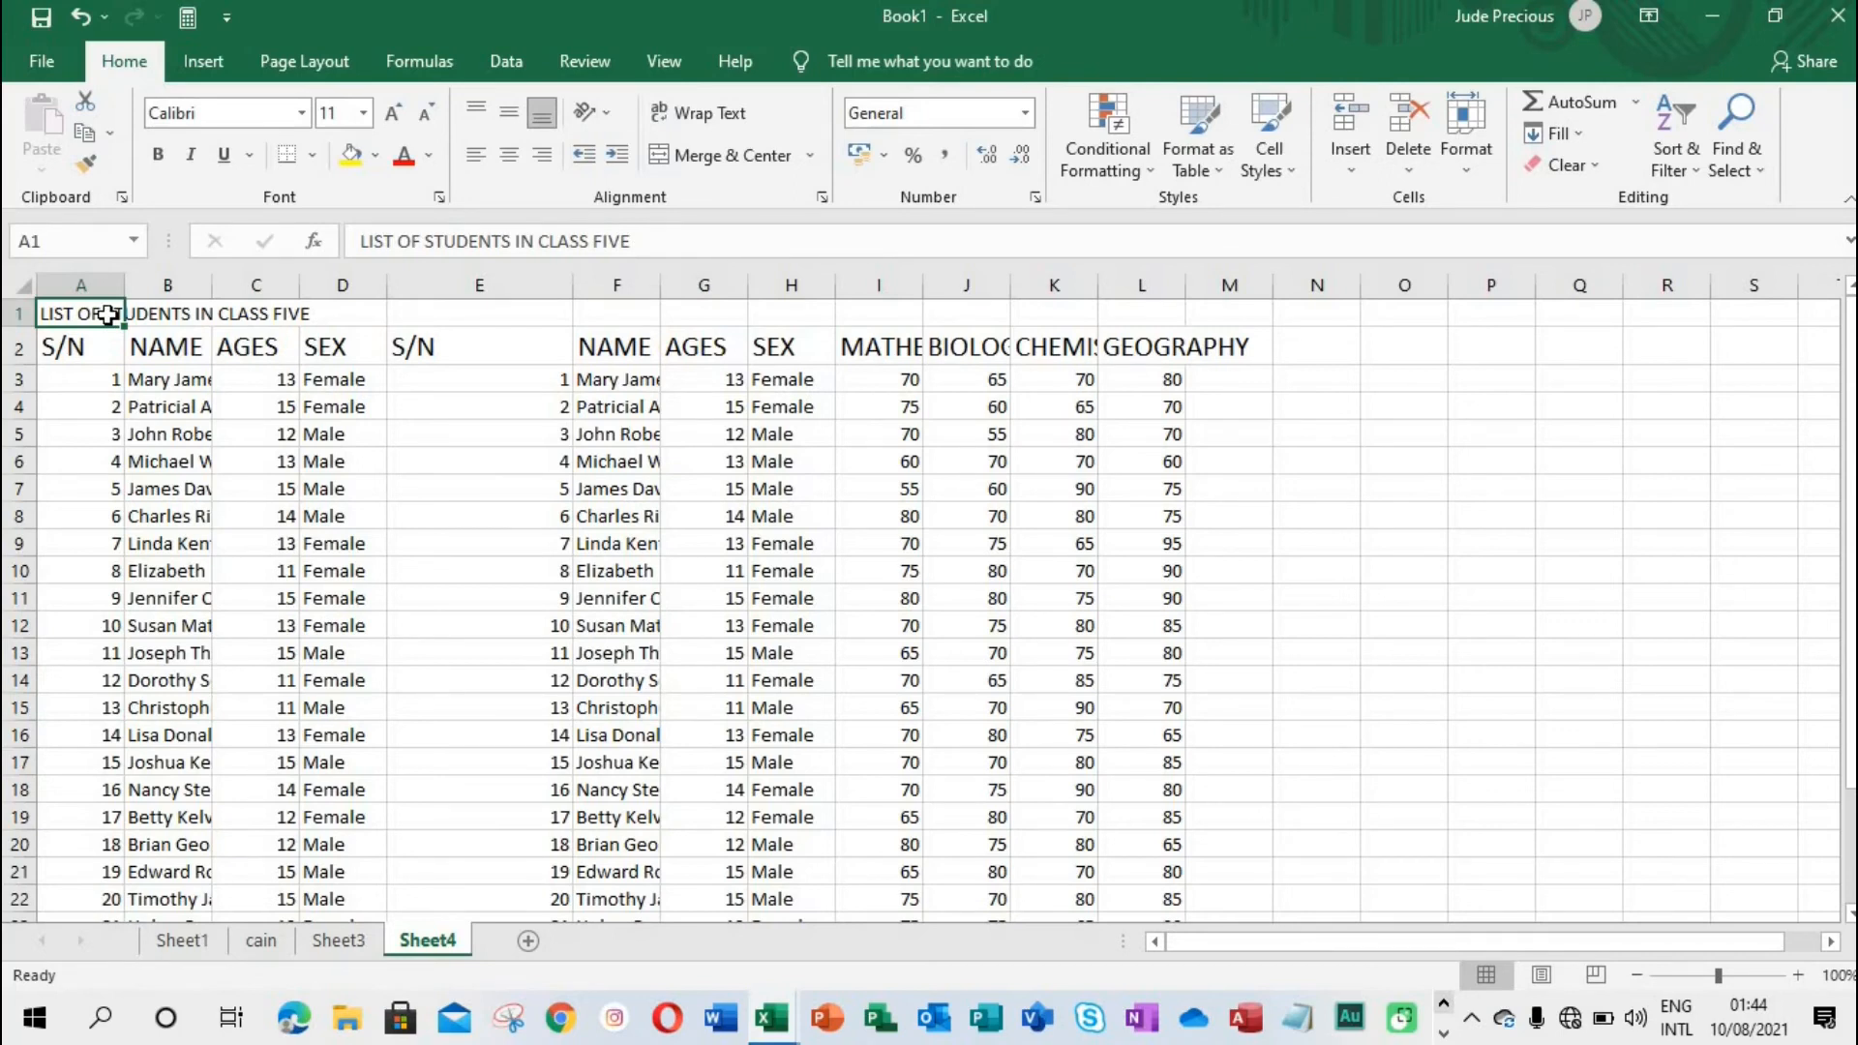
{"action": "left_click_drag", "start_coordinate": [107, 315], "coordinate": [1140, 318]}
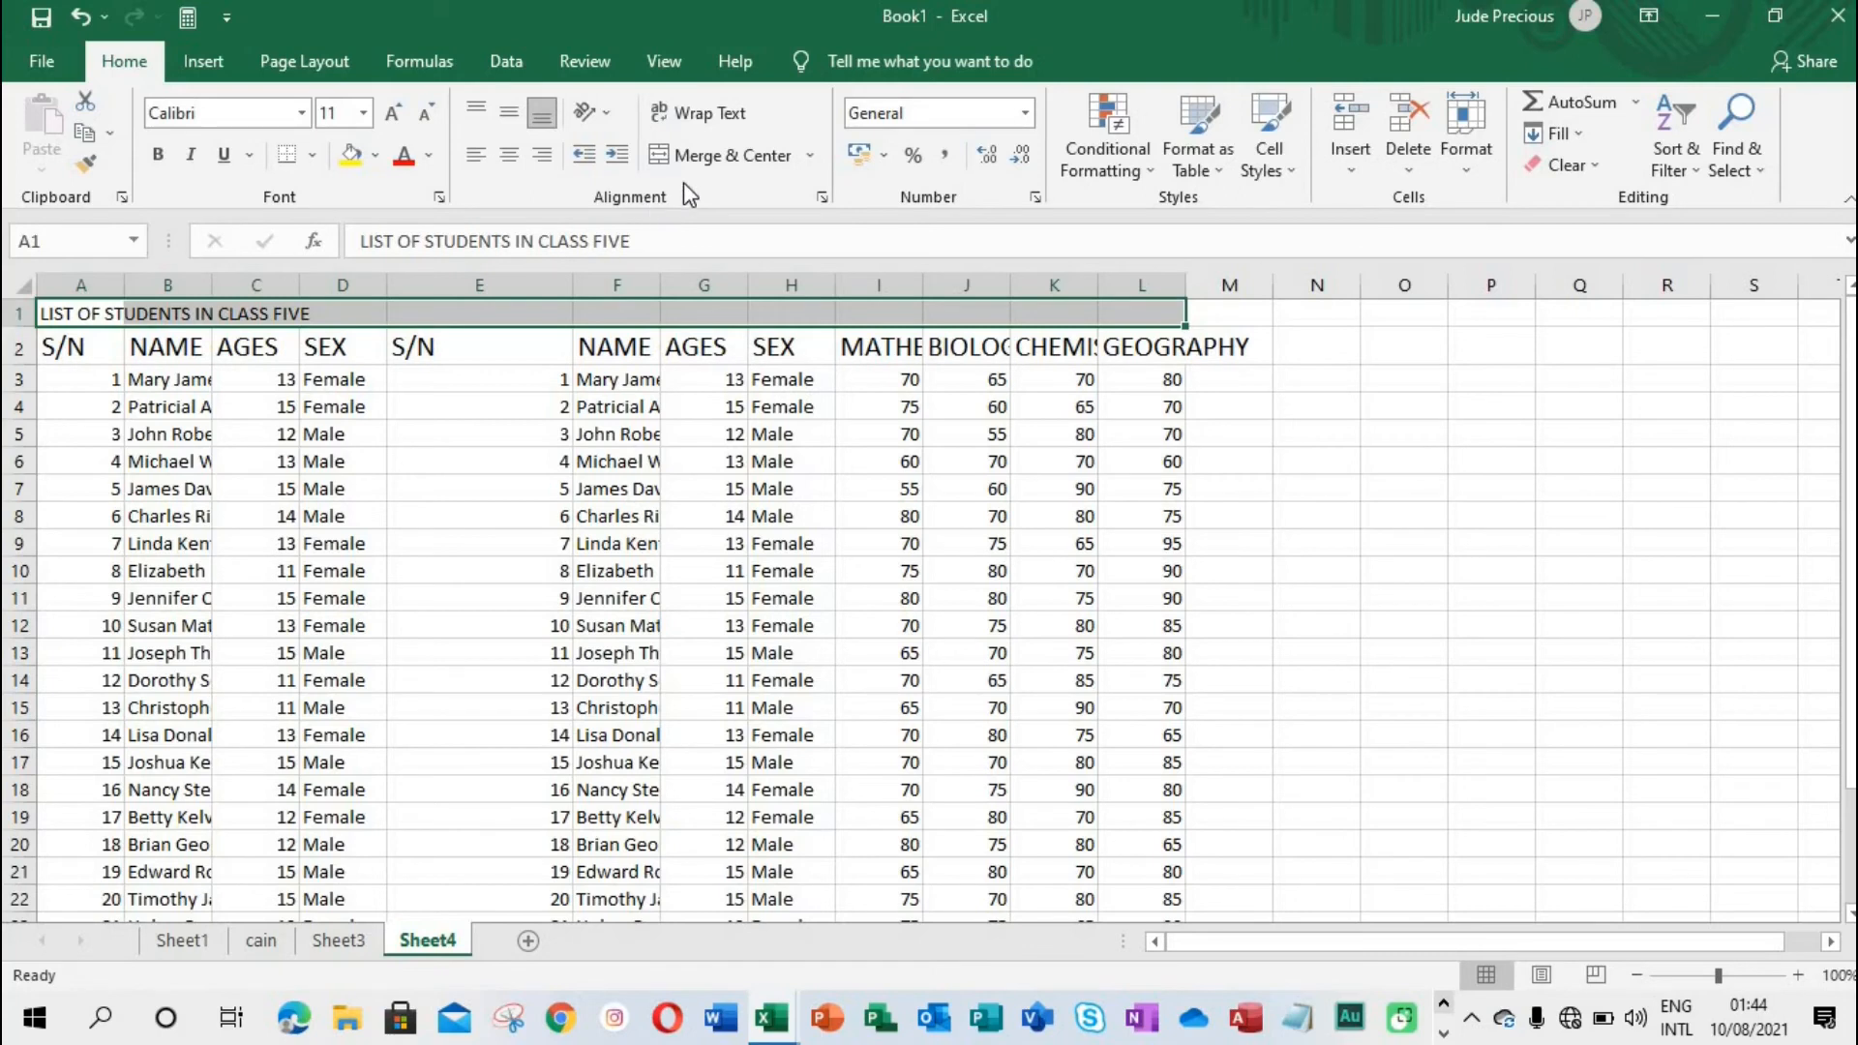
{"action": "left_click", "coordinate": [707, 156]}
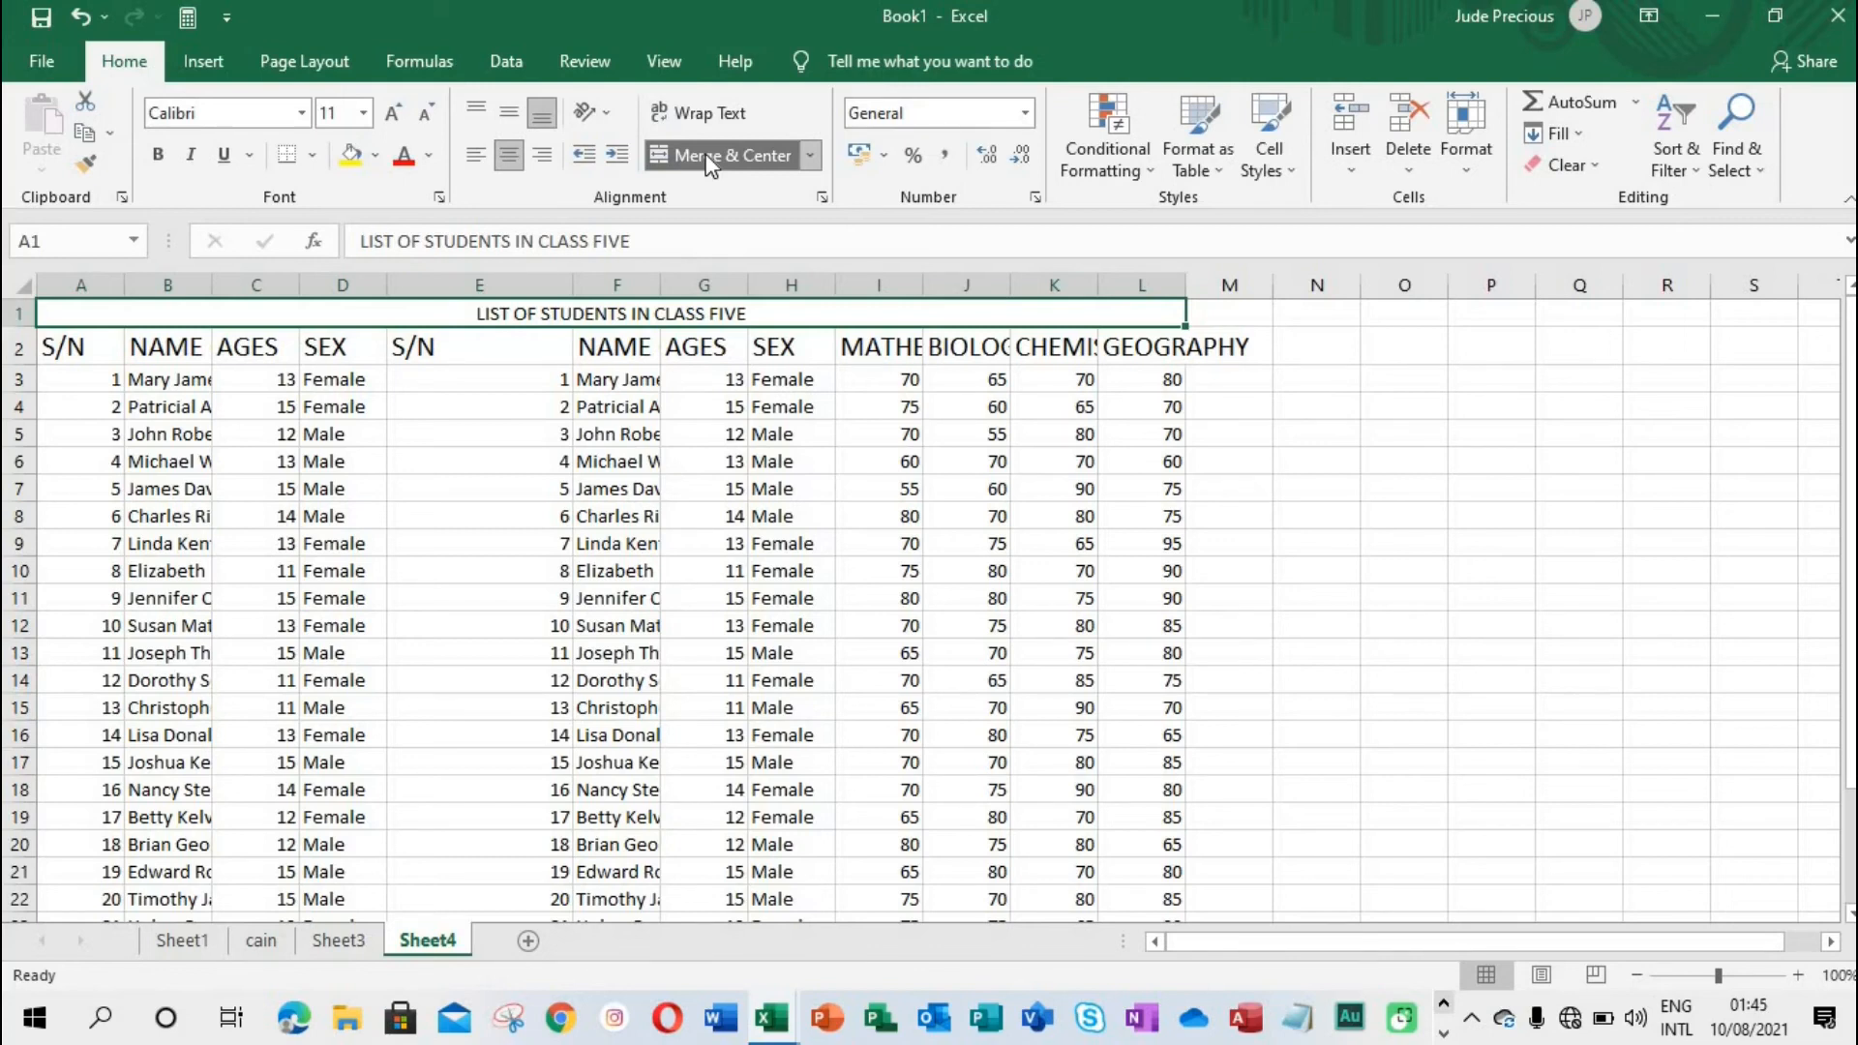
Format the merged title as bold, italic and underlined with font size 20 and a dark blue font color
{"action": "left_click", "coordinate": [158, 154]}
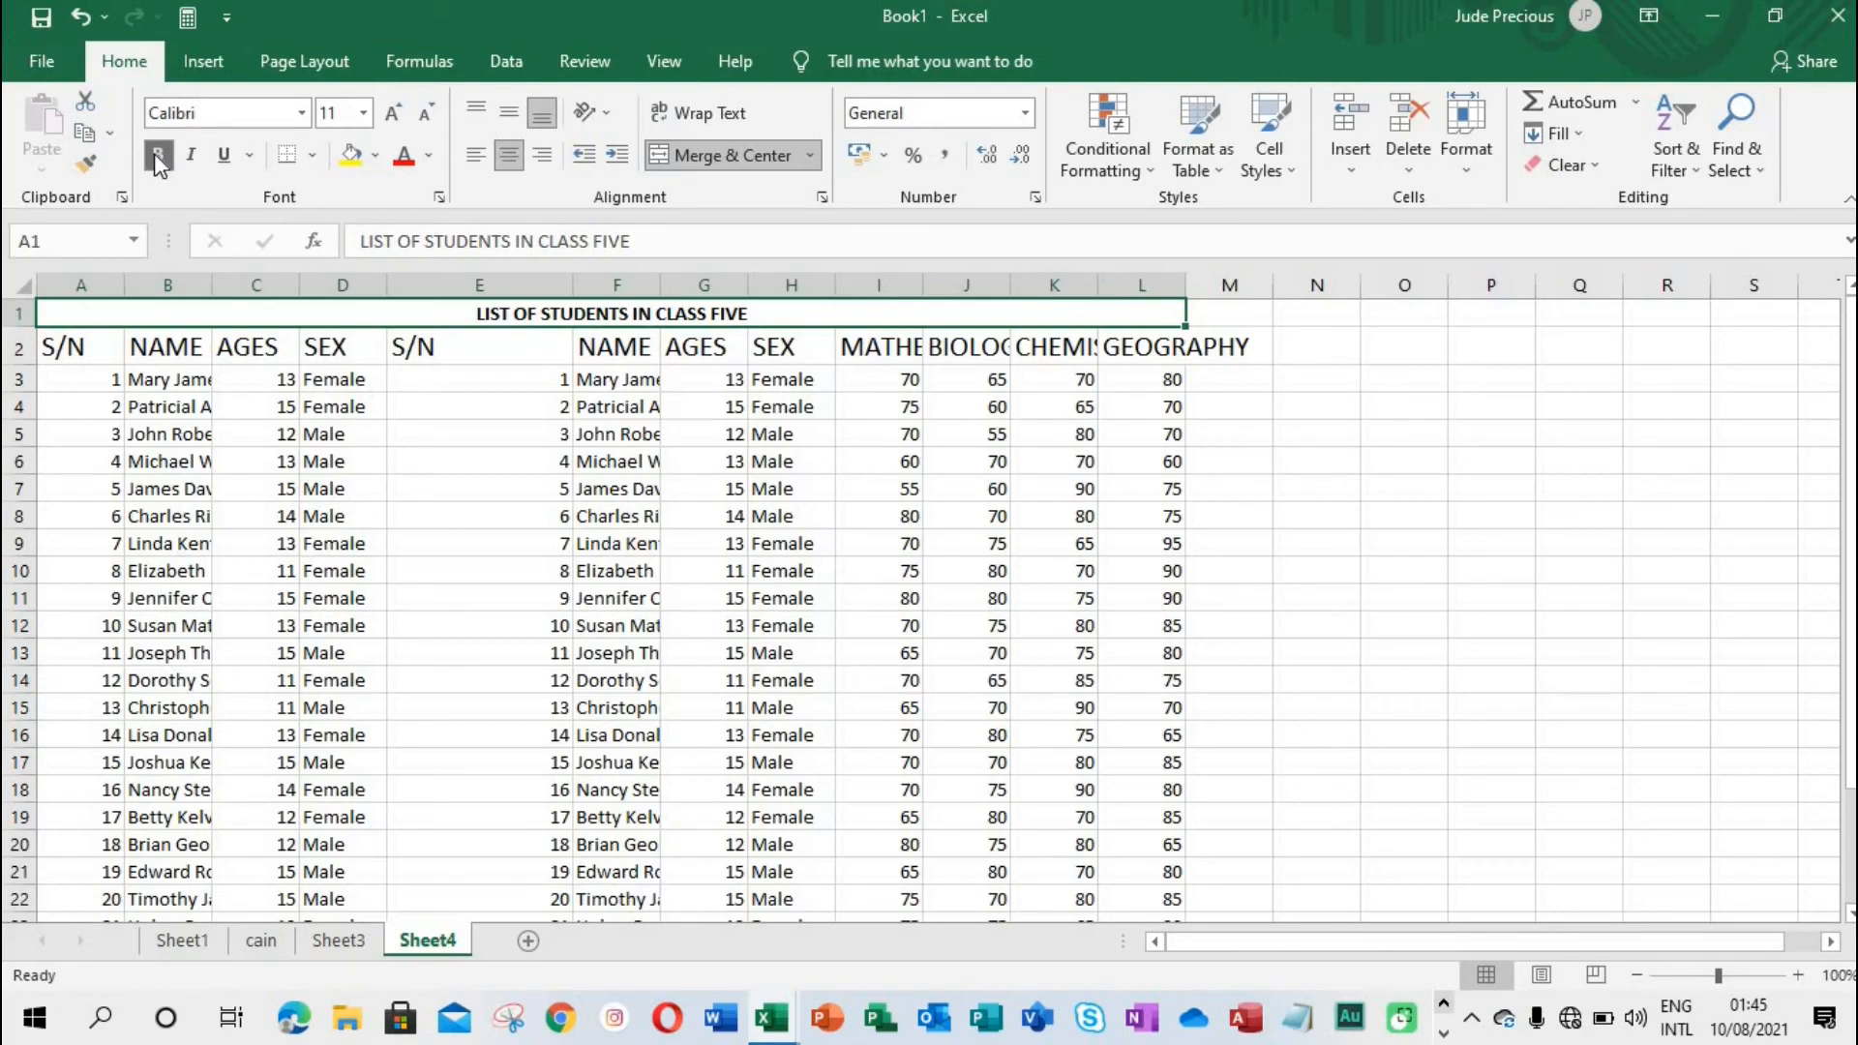
{"action": "left_click", "coordinate": [191, 160]}
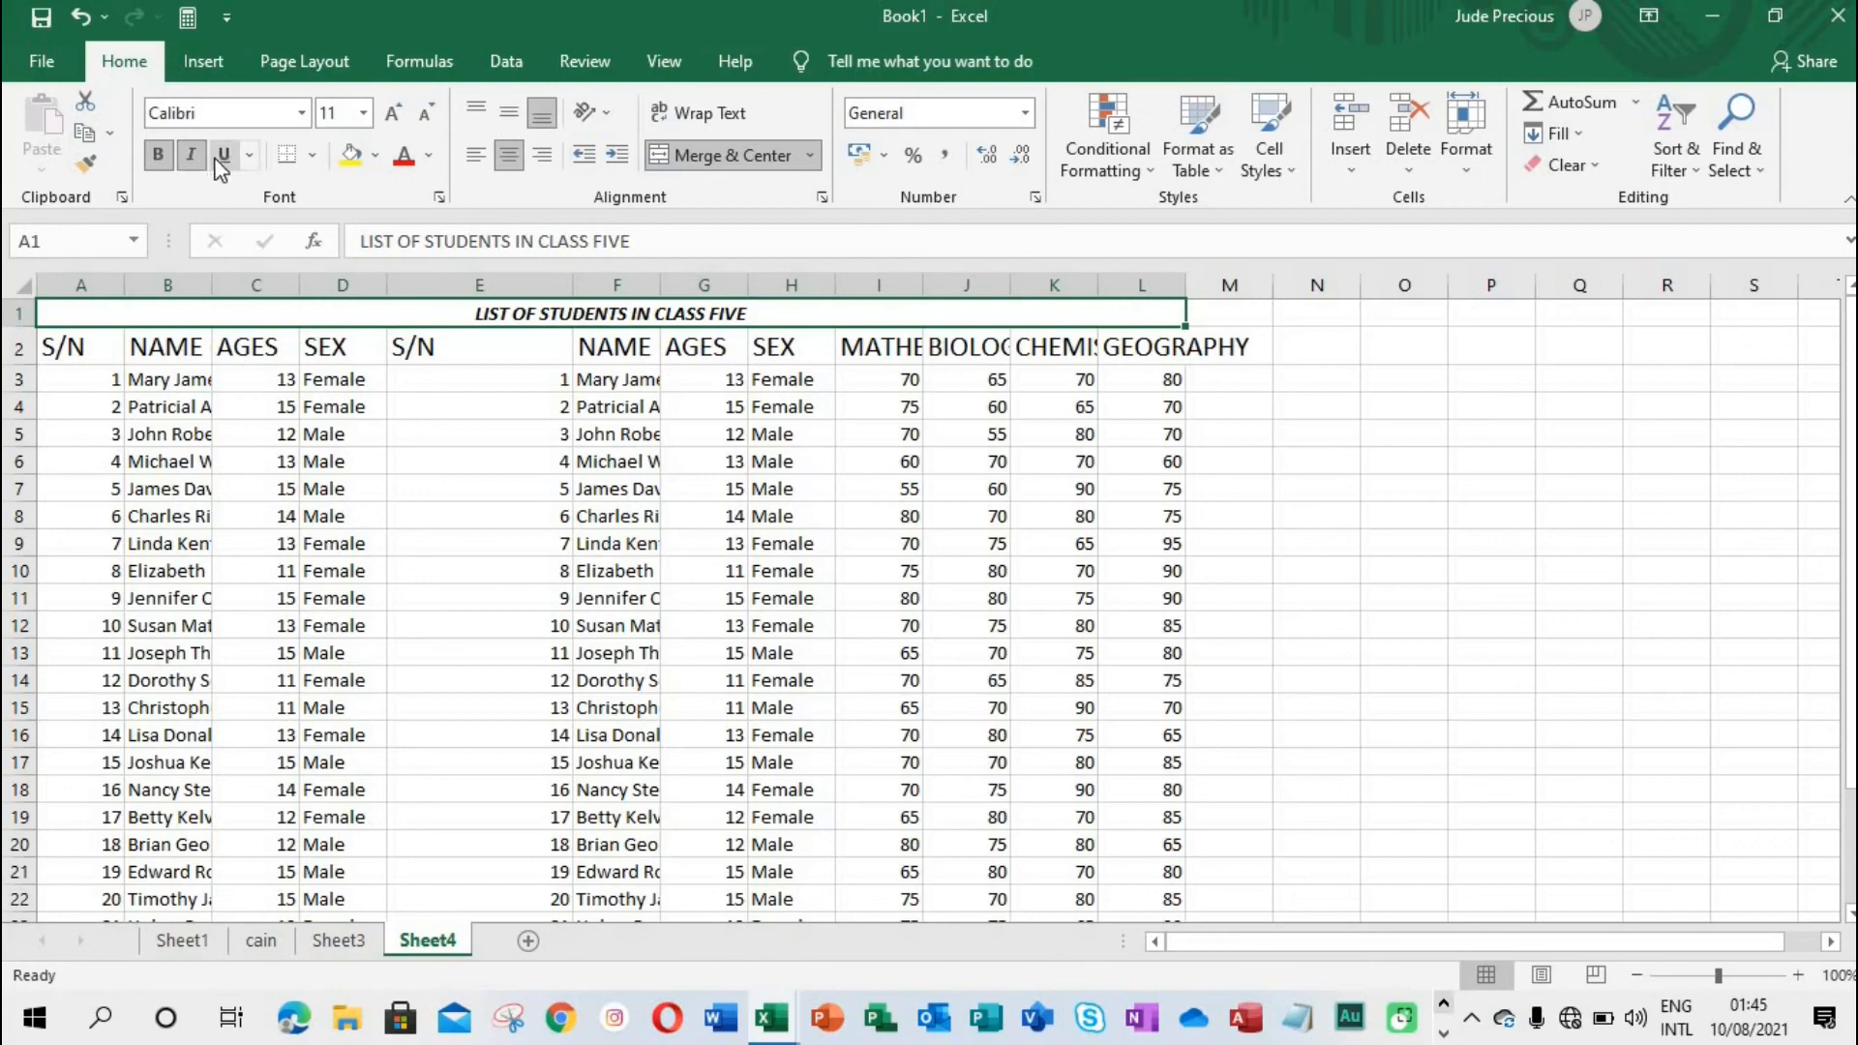
{"action": "left_click", "coordinate": [224, 156]}
{"action": "left_click", "coordinate": [362, 112]}
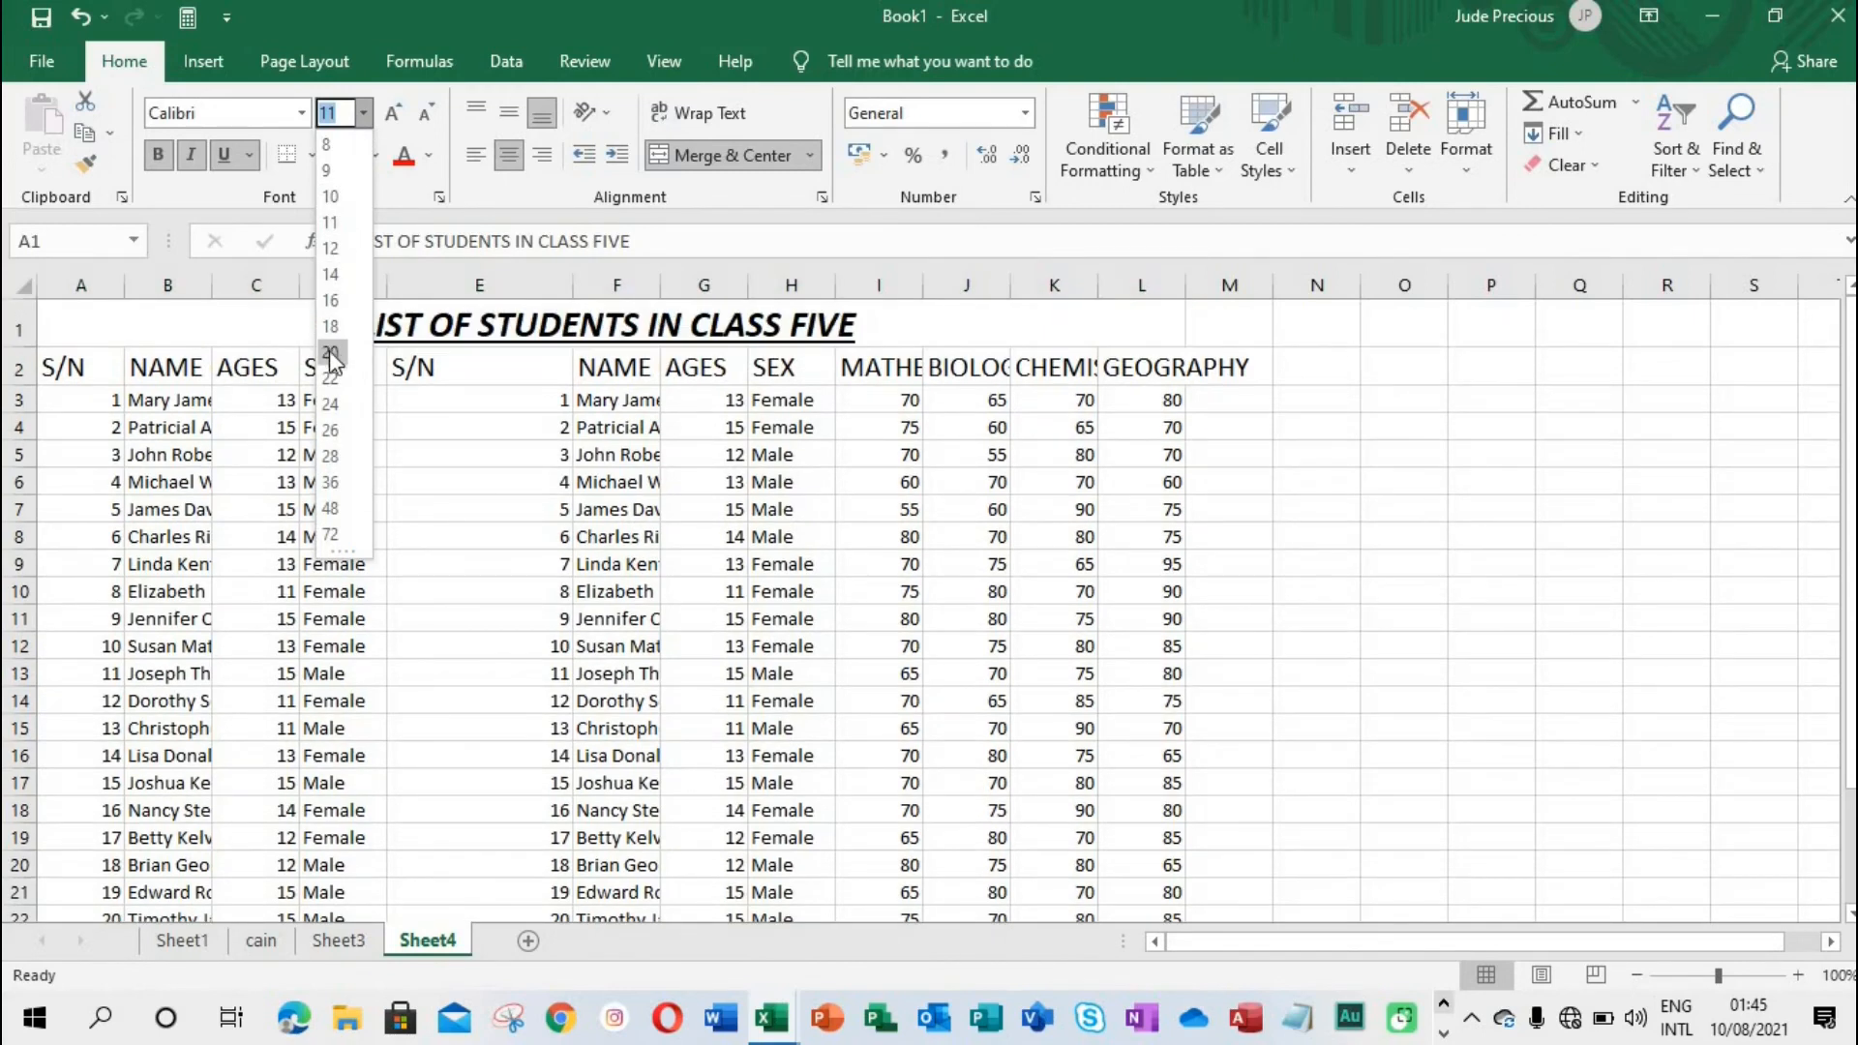
{"action": "left_click", "coordinate": [332, 352]}
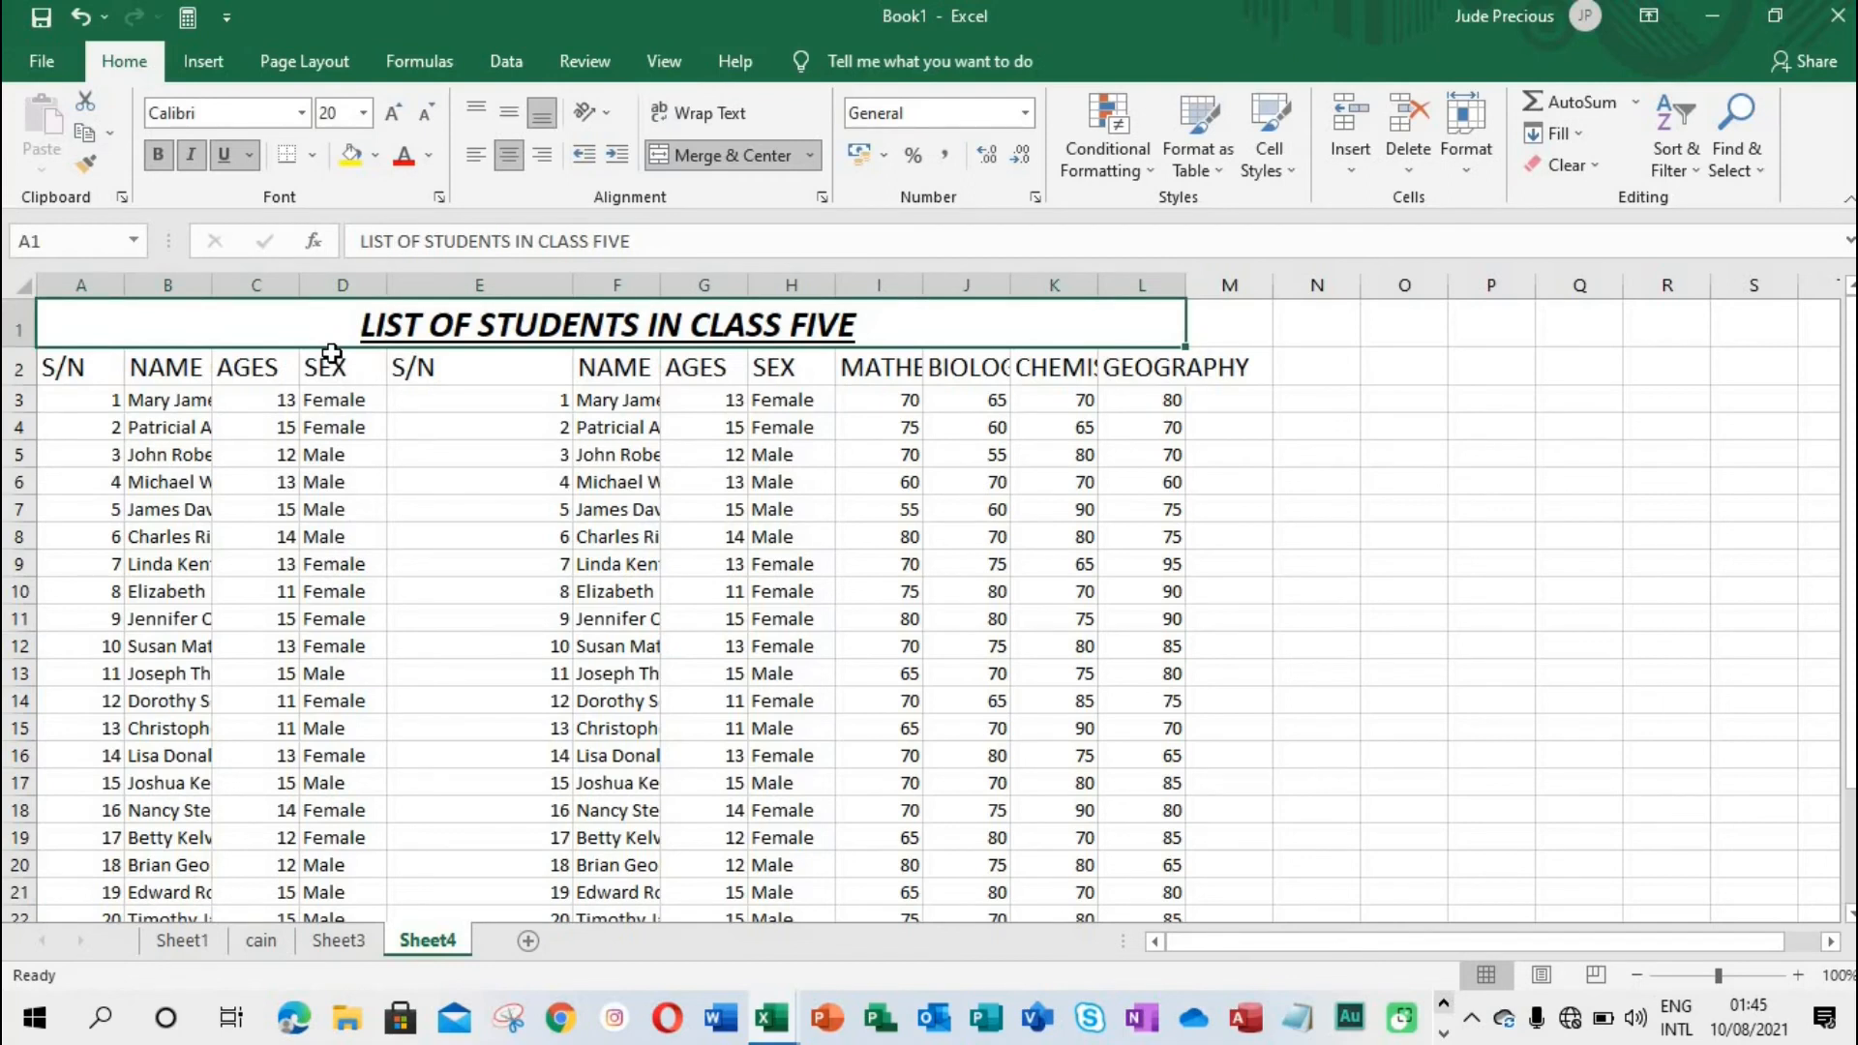
{"action": "left_click", "coordinate": [430, 154]}
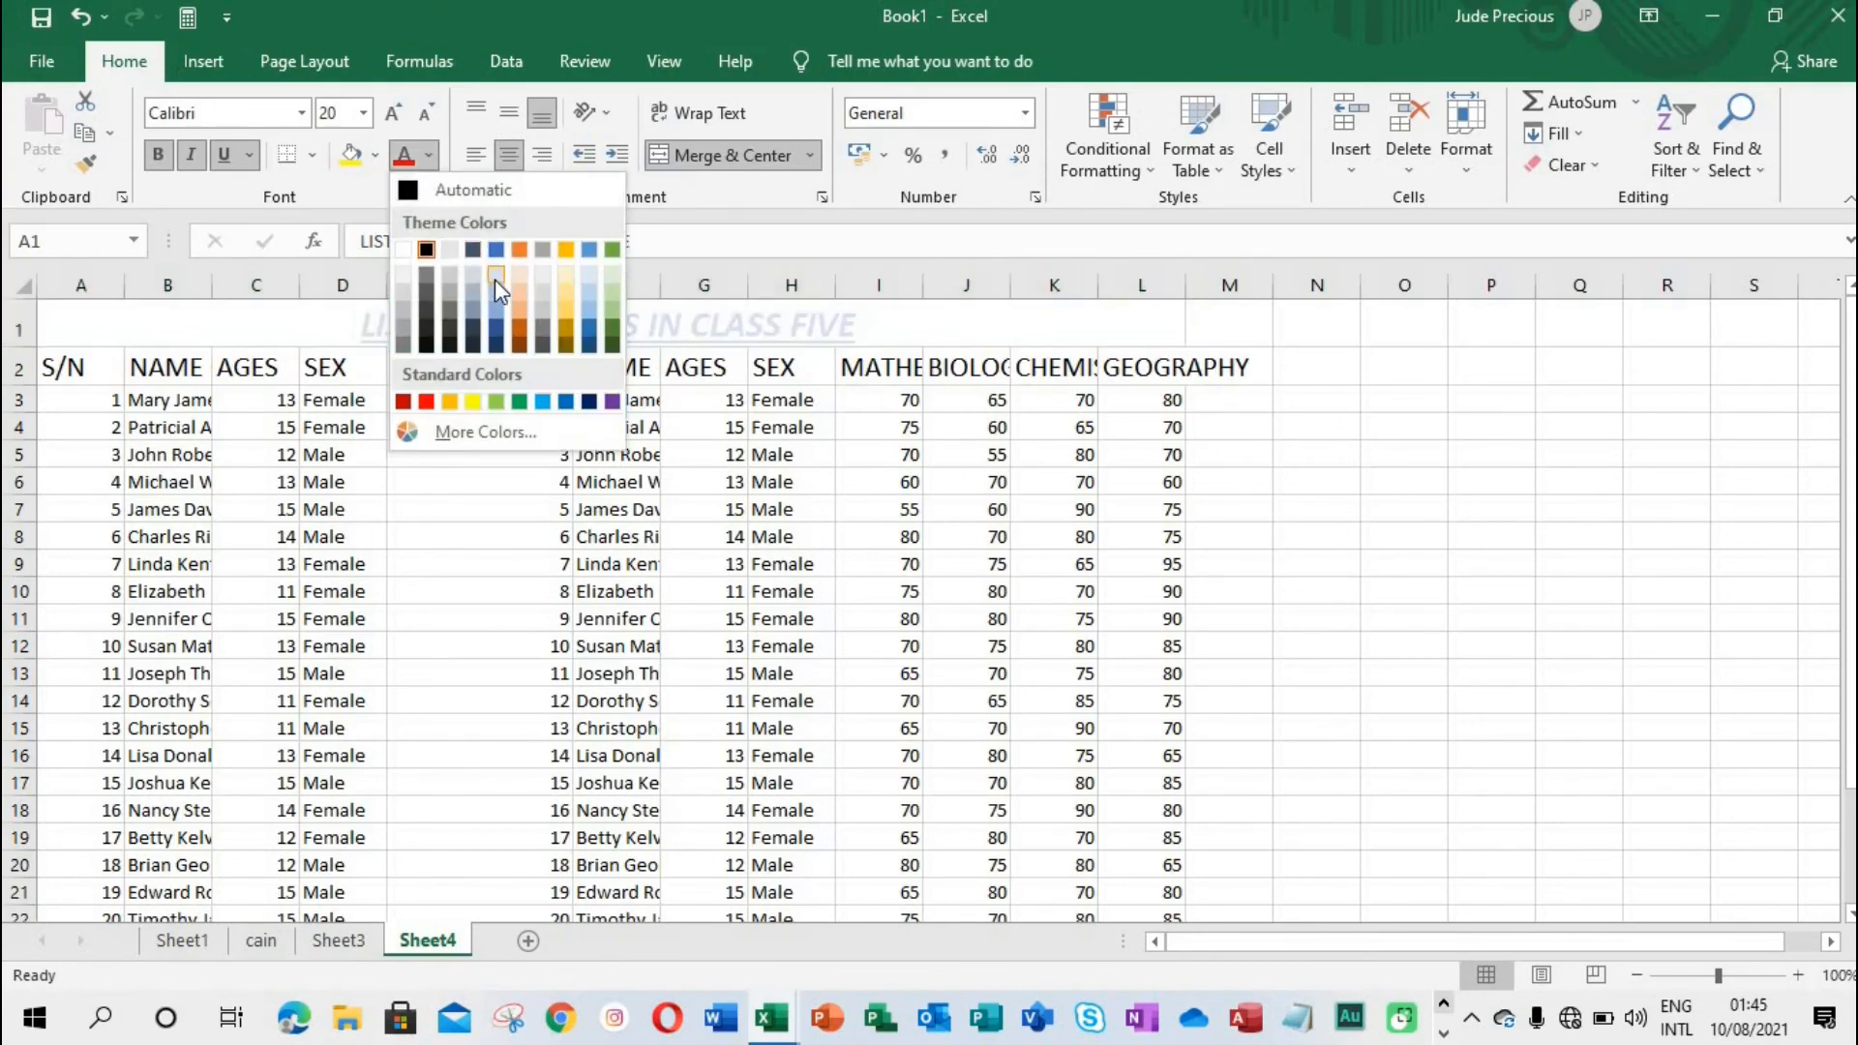
{"action": "left_click", "coordinate": [496, 346]}
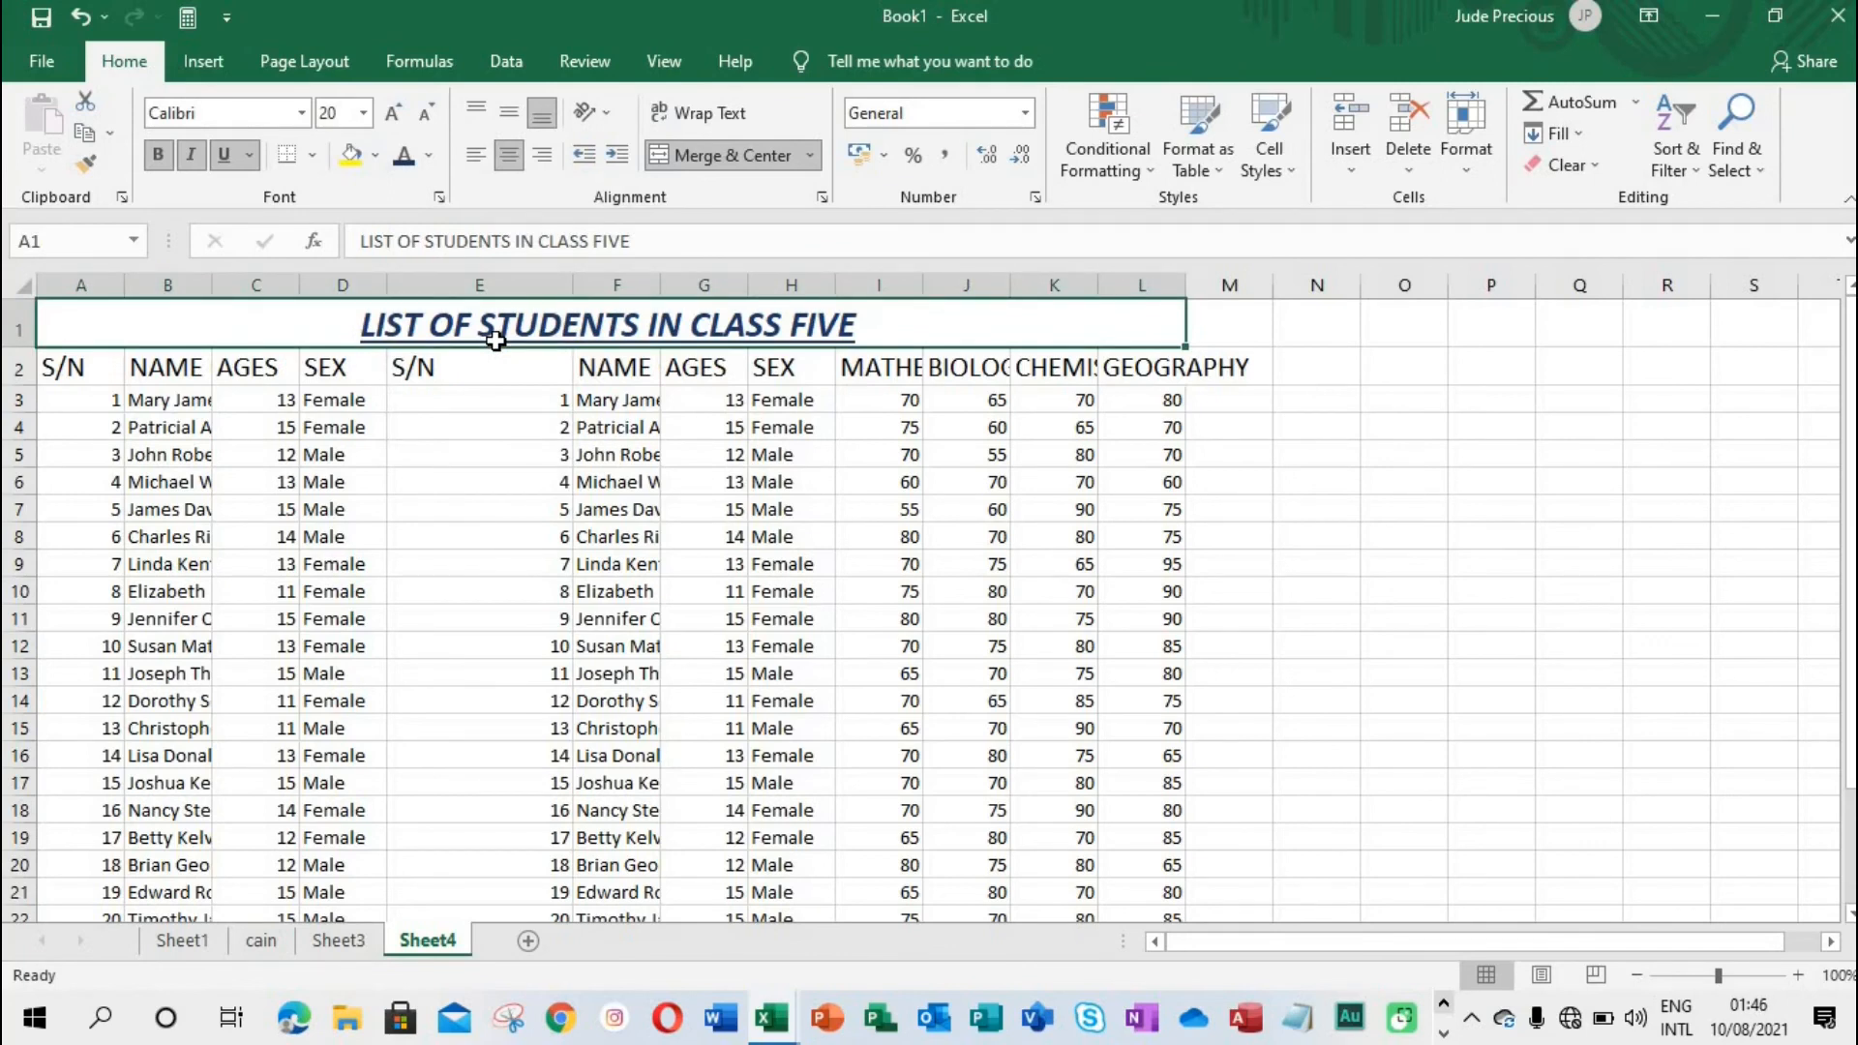
Try a dark gold fill on the merged title cell and remove the fill again
{"action": "left_click", "coordinate": [375, 161]}
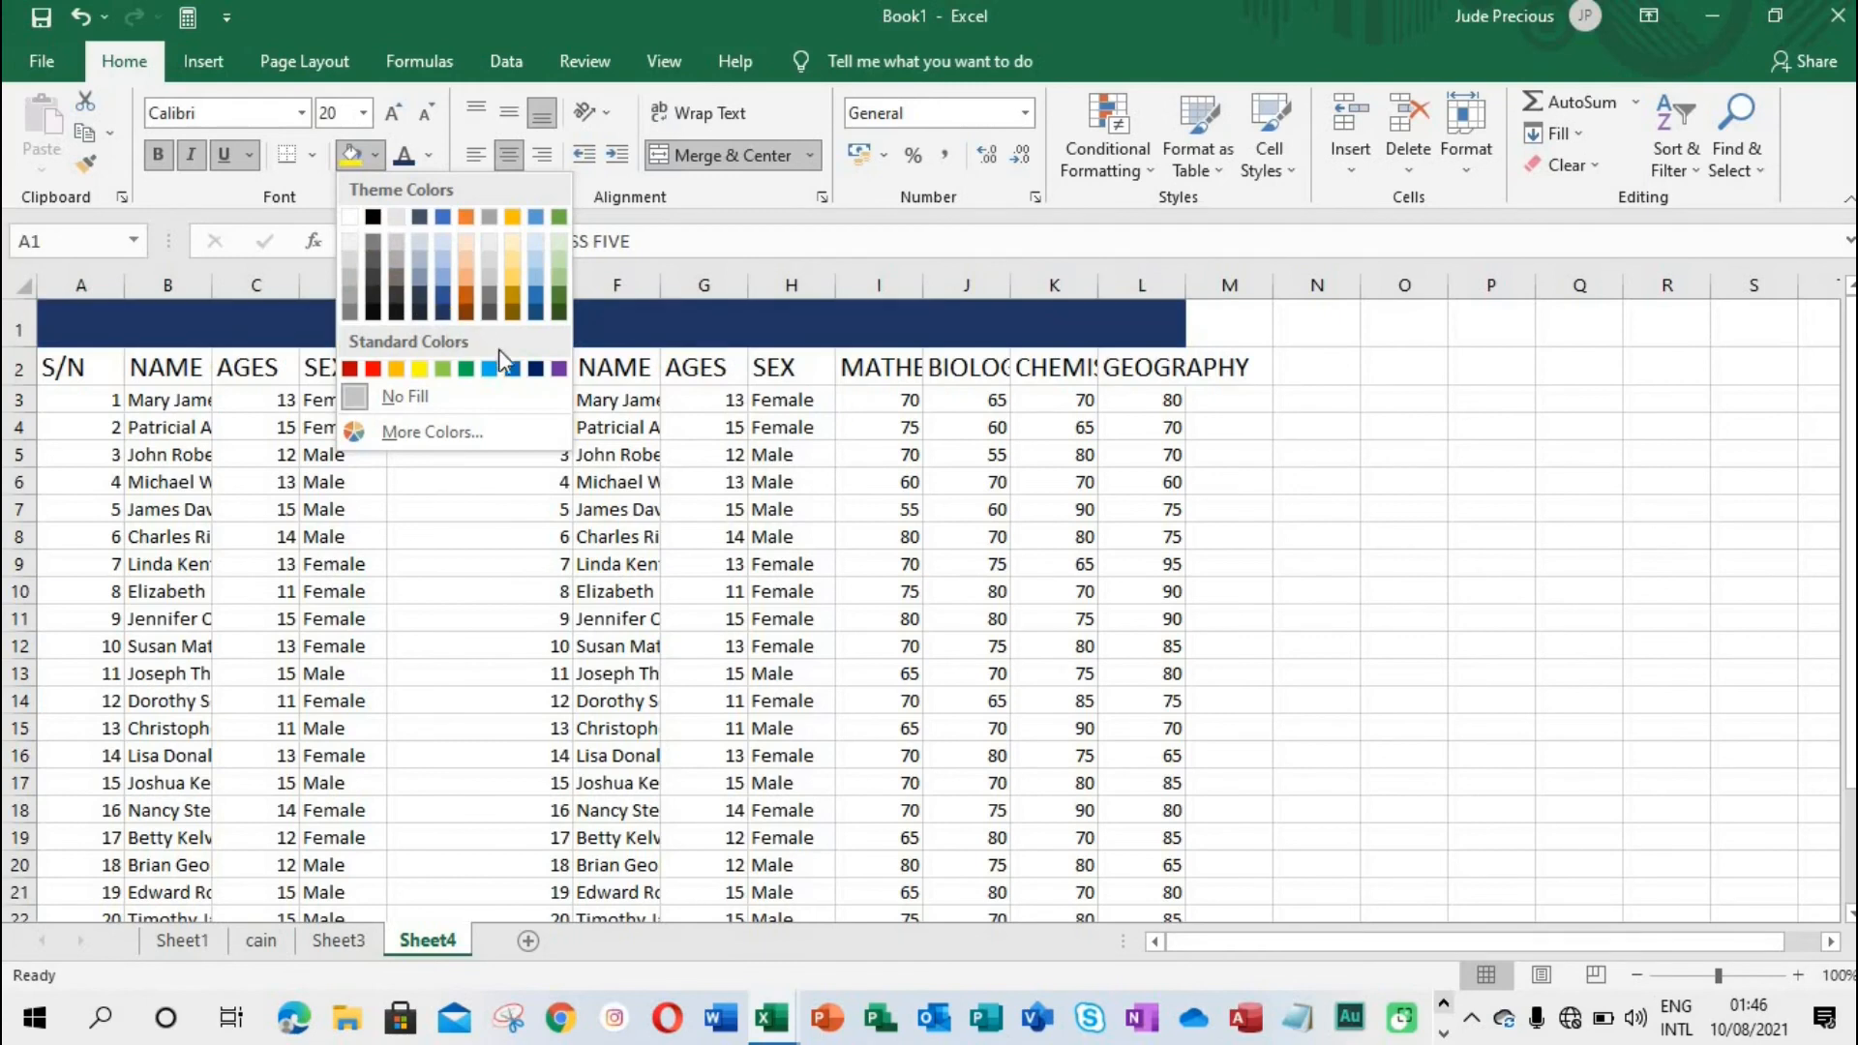
{"action": "left_click", "coordinate": [511, 295]}
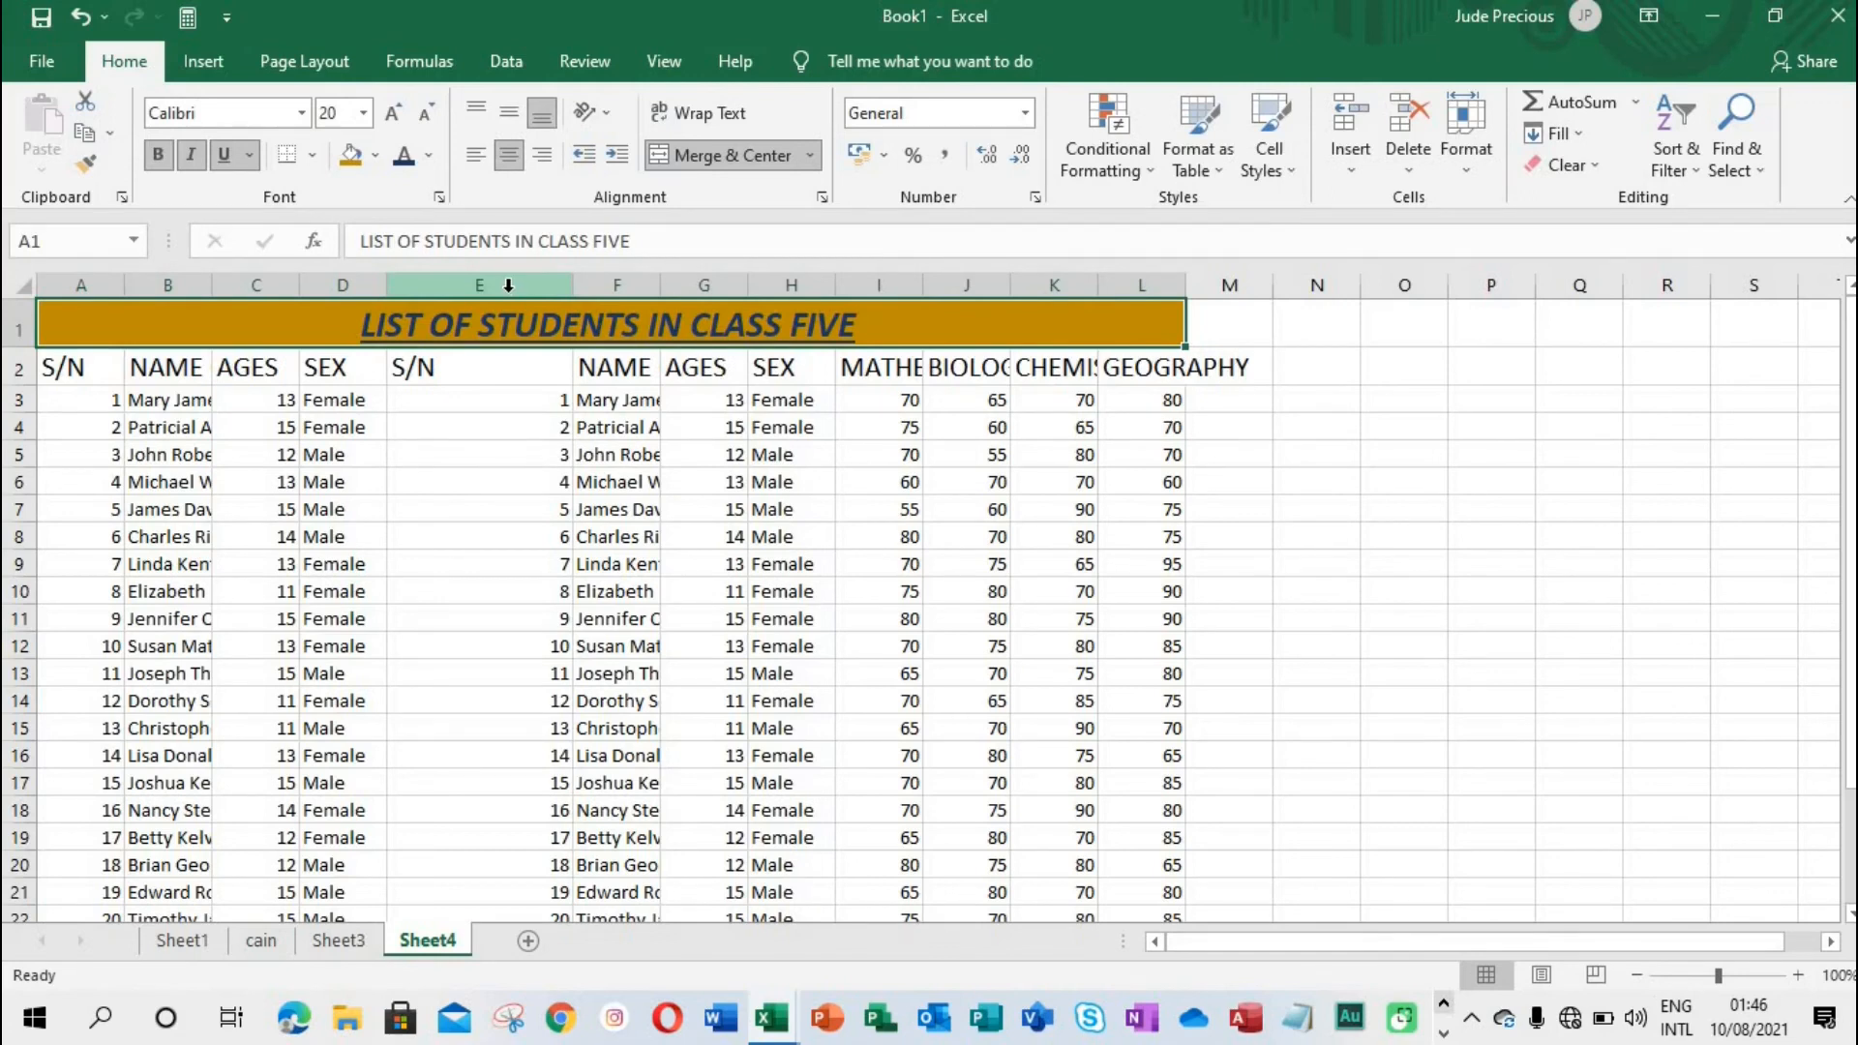
{"action": "left_click", "coordinate": [378, 163]}
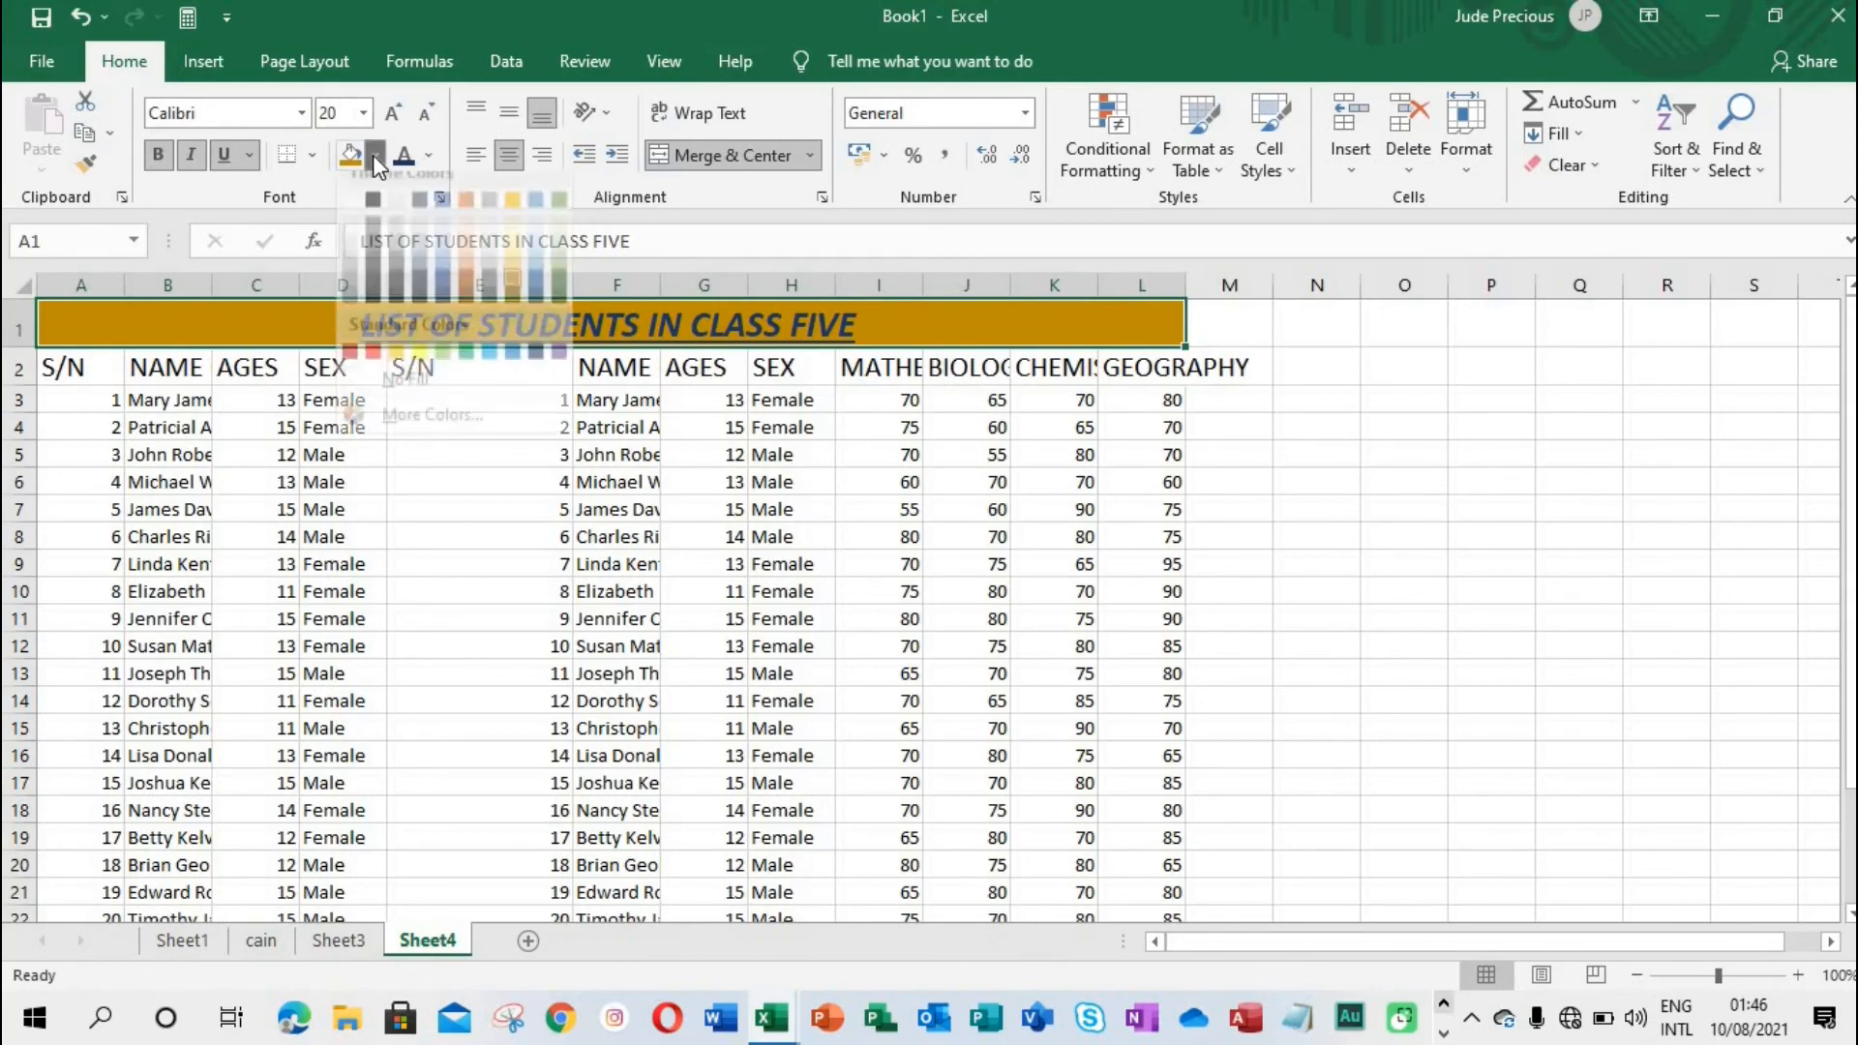
{"action": "left_click", "coordinate": [414, 390]}
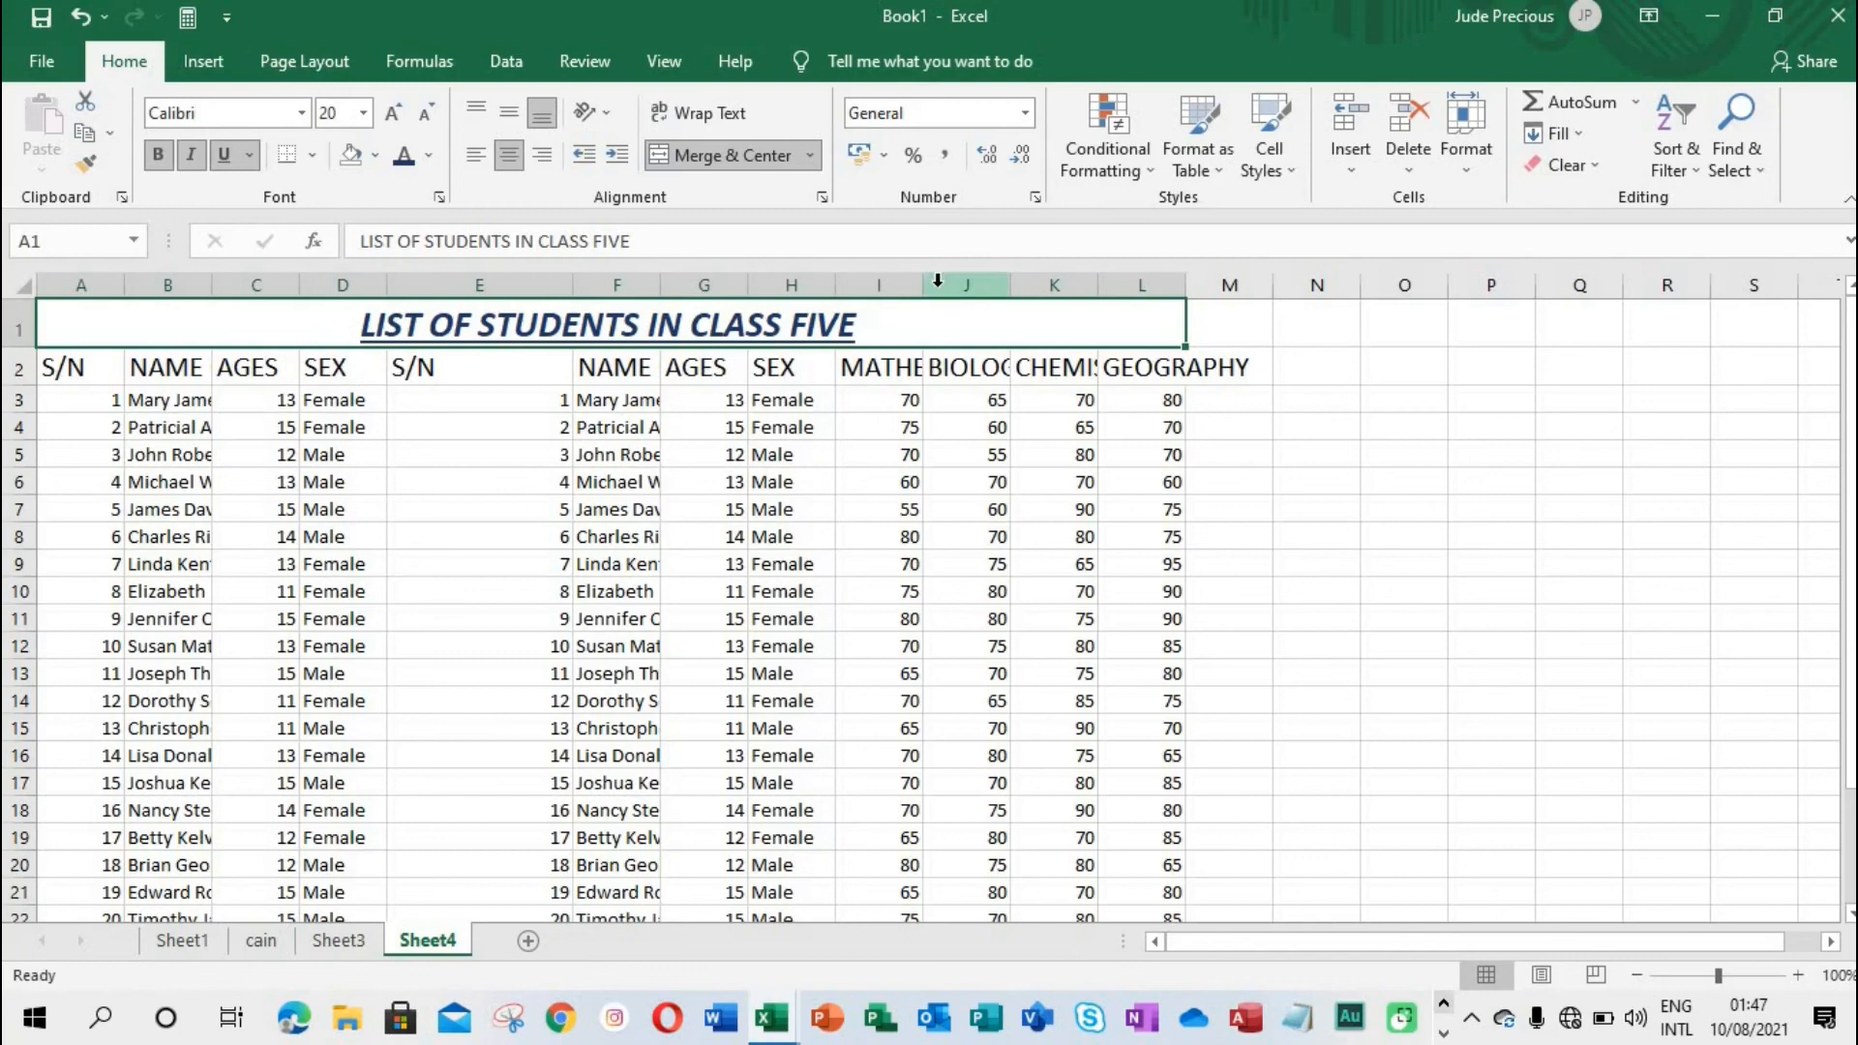
Widen columns I to L so that the MATHEMATICS, BIOLOGY, CHEMISTRY and GEOGRAPHY headings fit
{"action": "left_click_drag", "start_coordinate": [924, 284], "coordinate": [1023, 298]}
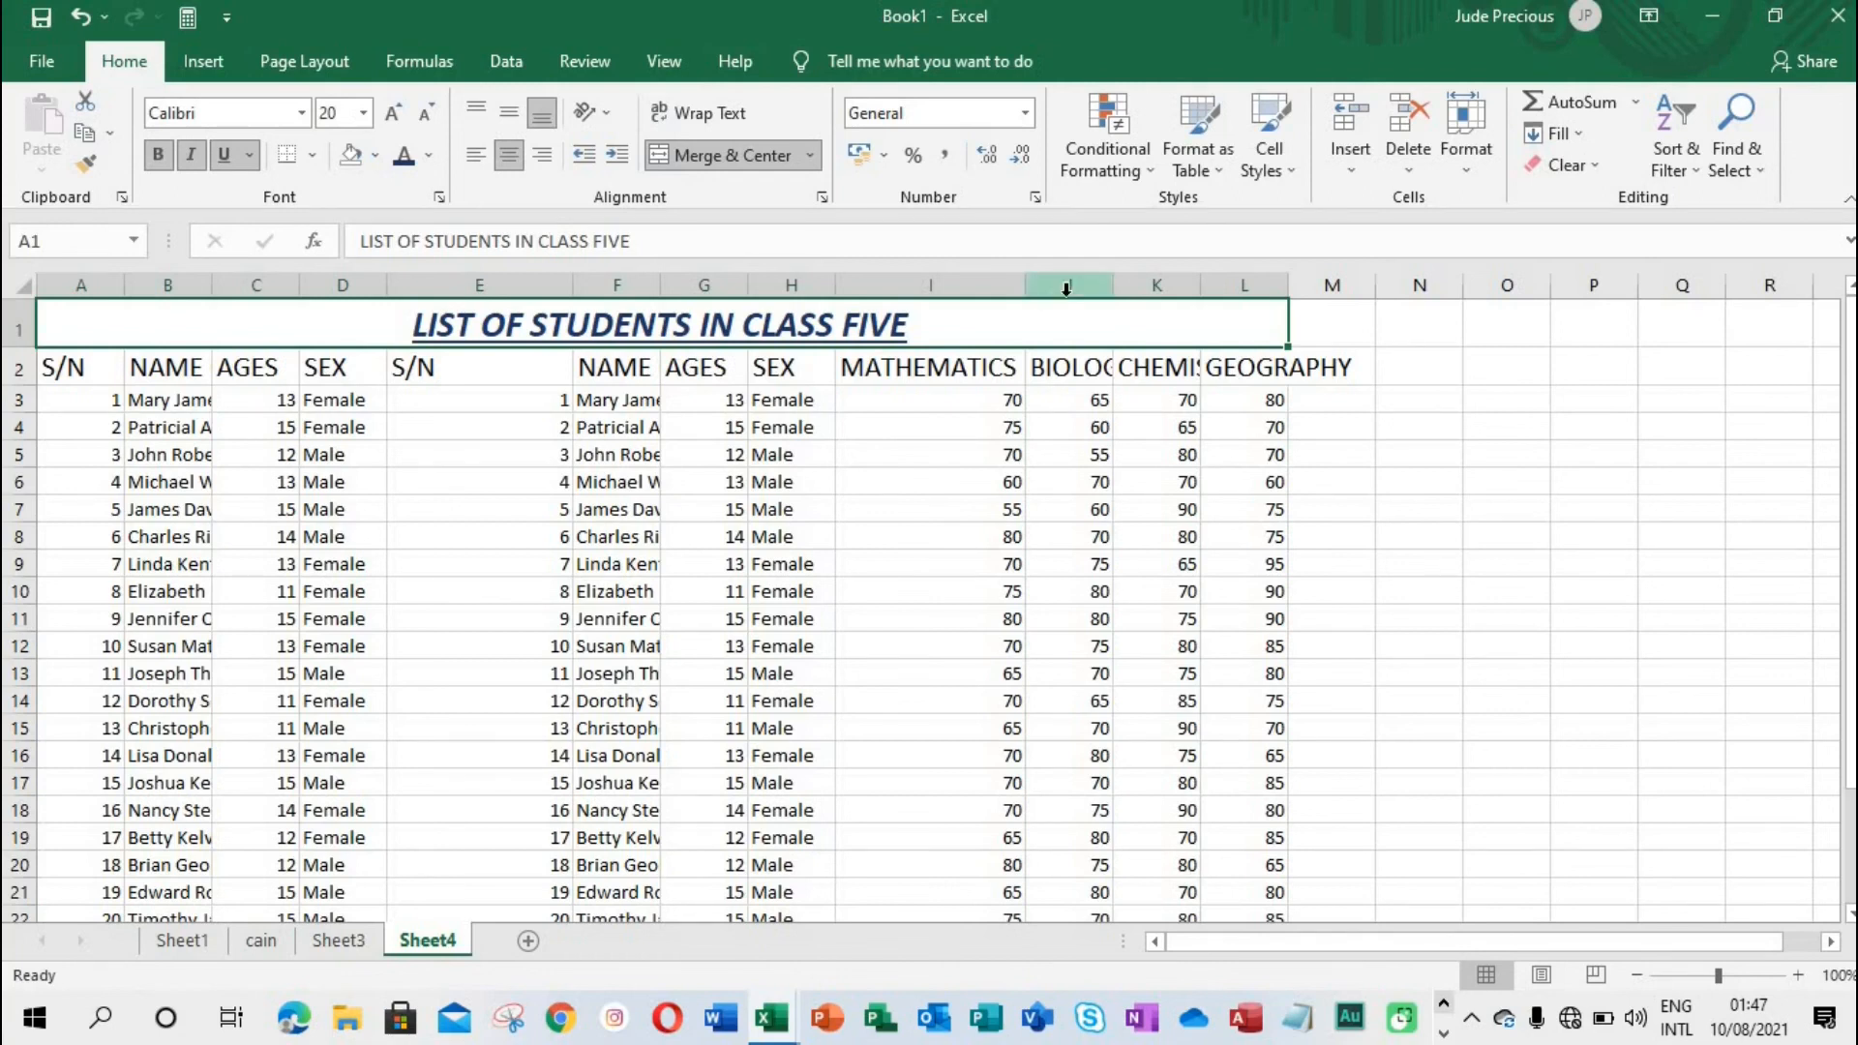
{"action": "double_click", "coordinate": [1113, 289]}
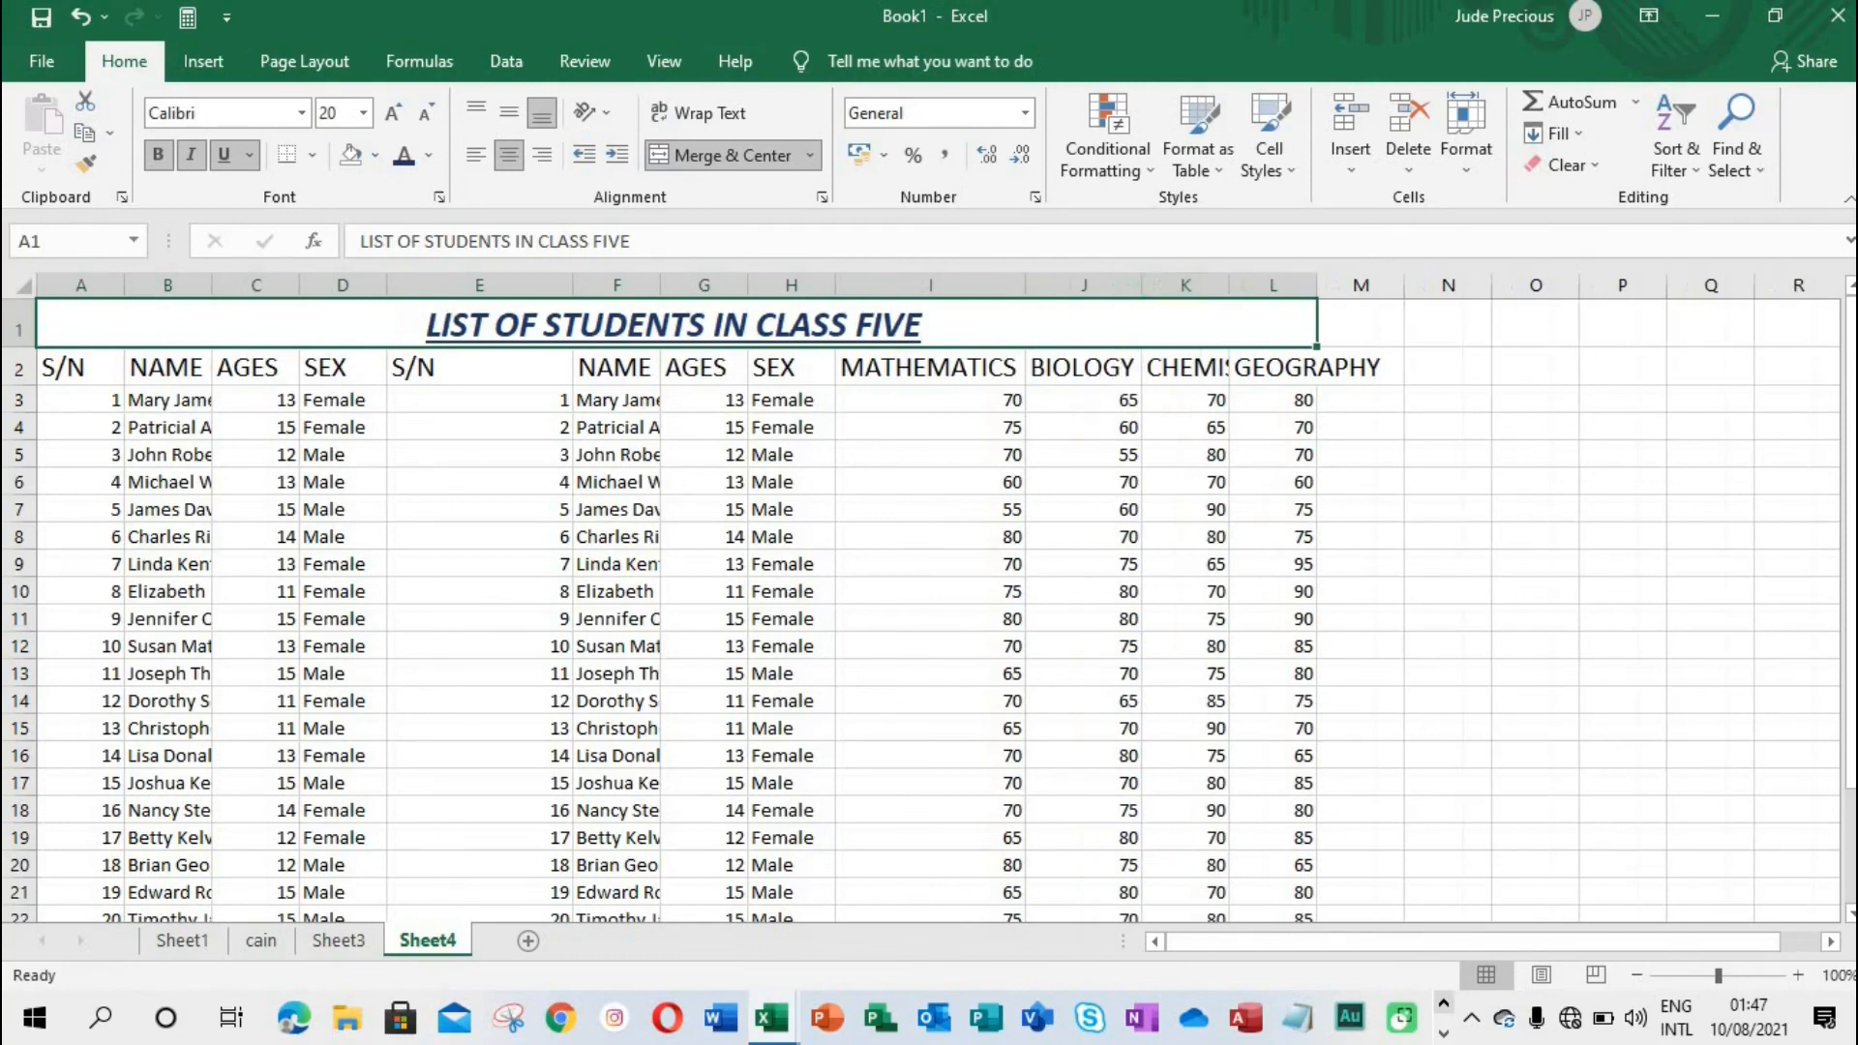
{"action": "double_click", "coordinate": [1232, 285]}
{"action": "double_click", "coordinate": [1377, 286]}
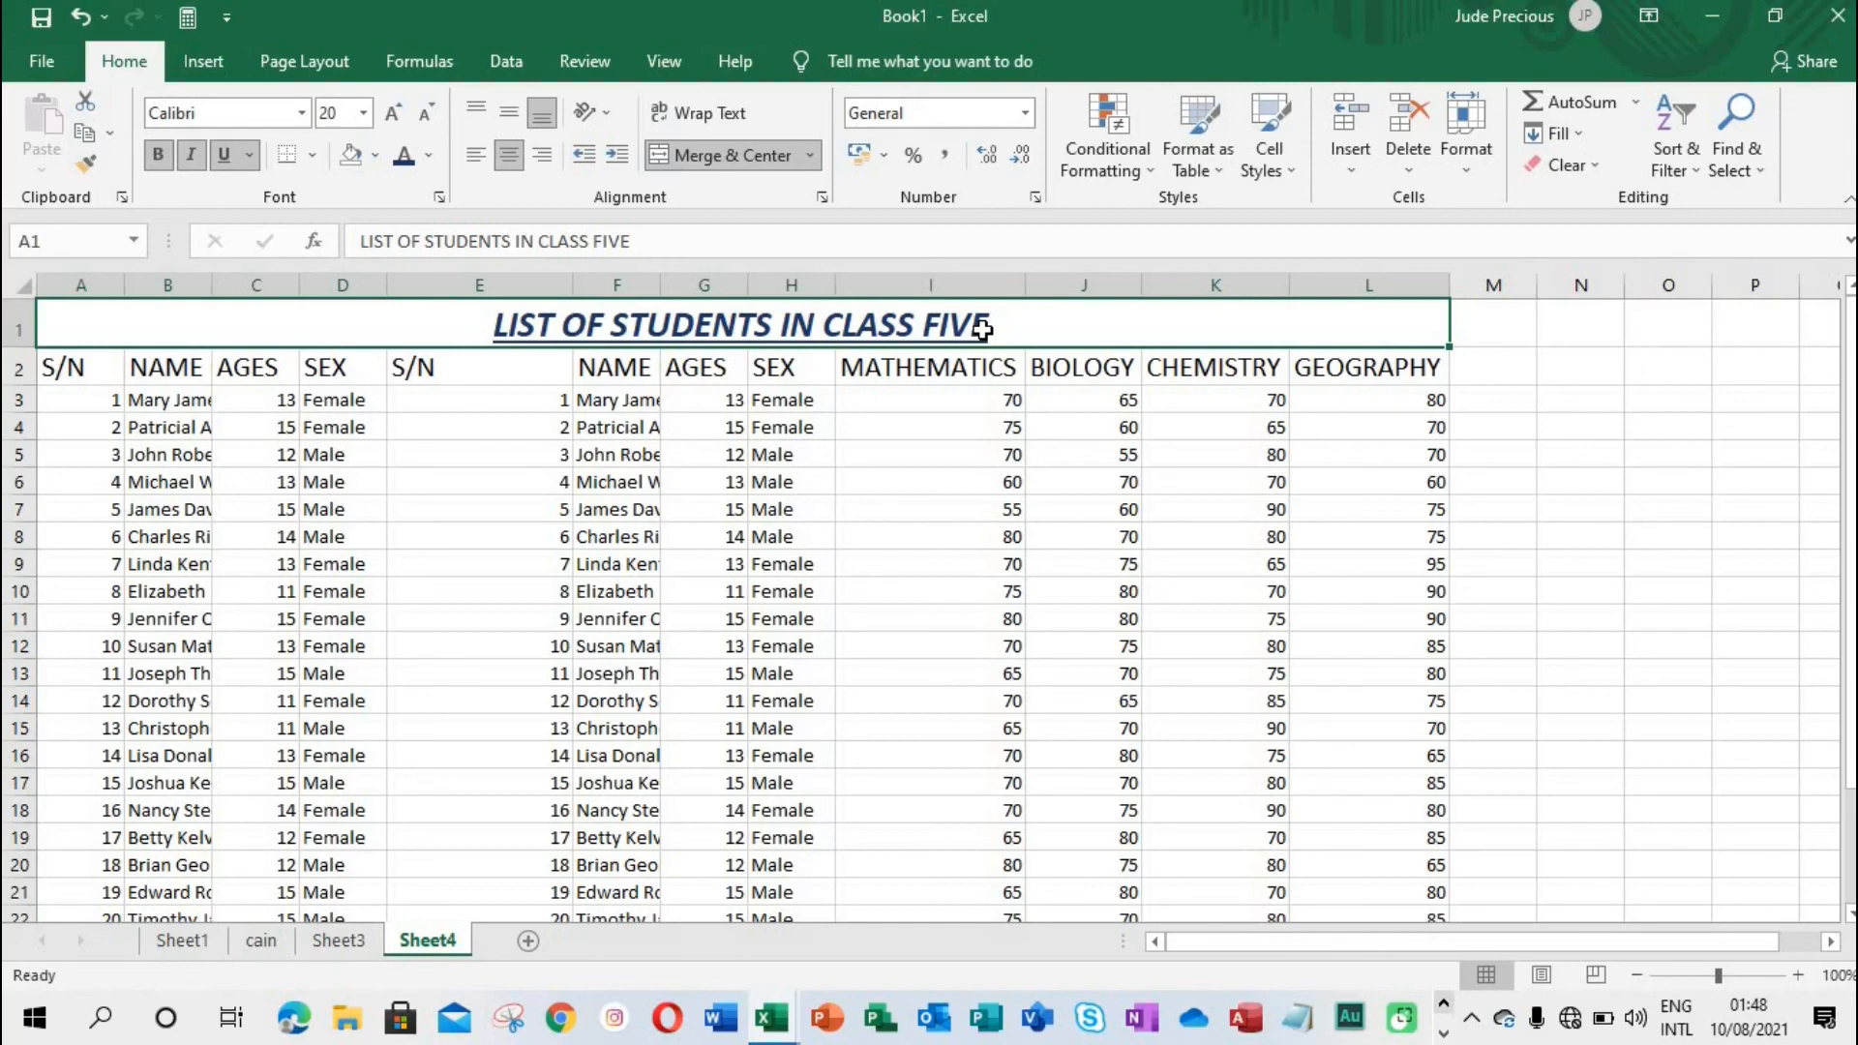
Make the whole heading row 2 bold, italic and underlined
{"action": "left_click", "coordinate": [13, 369]}
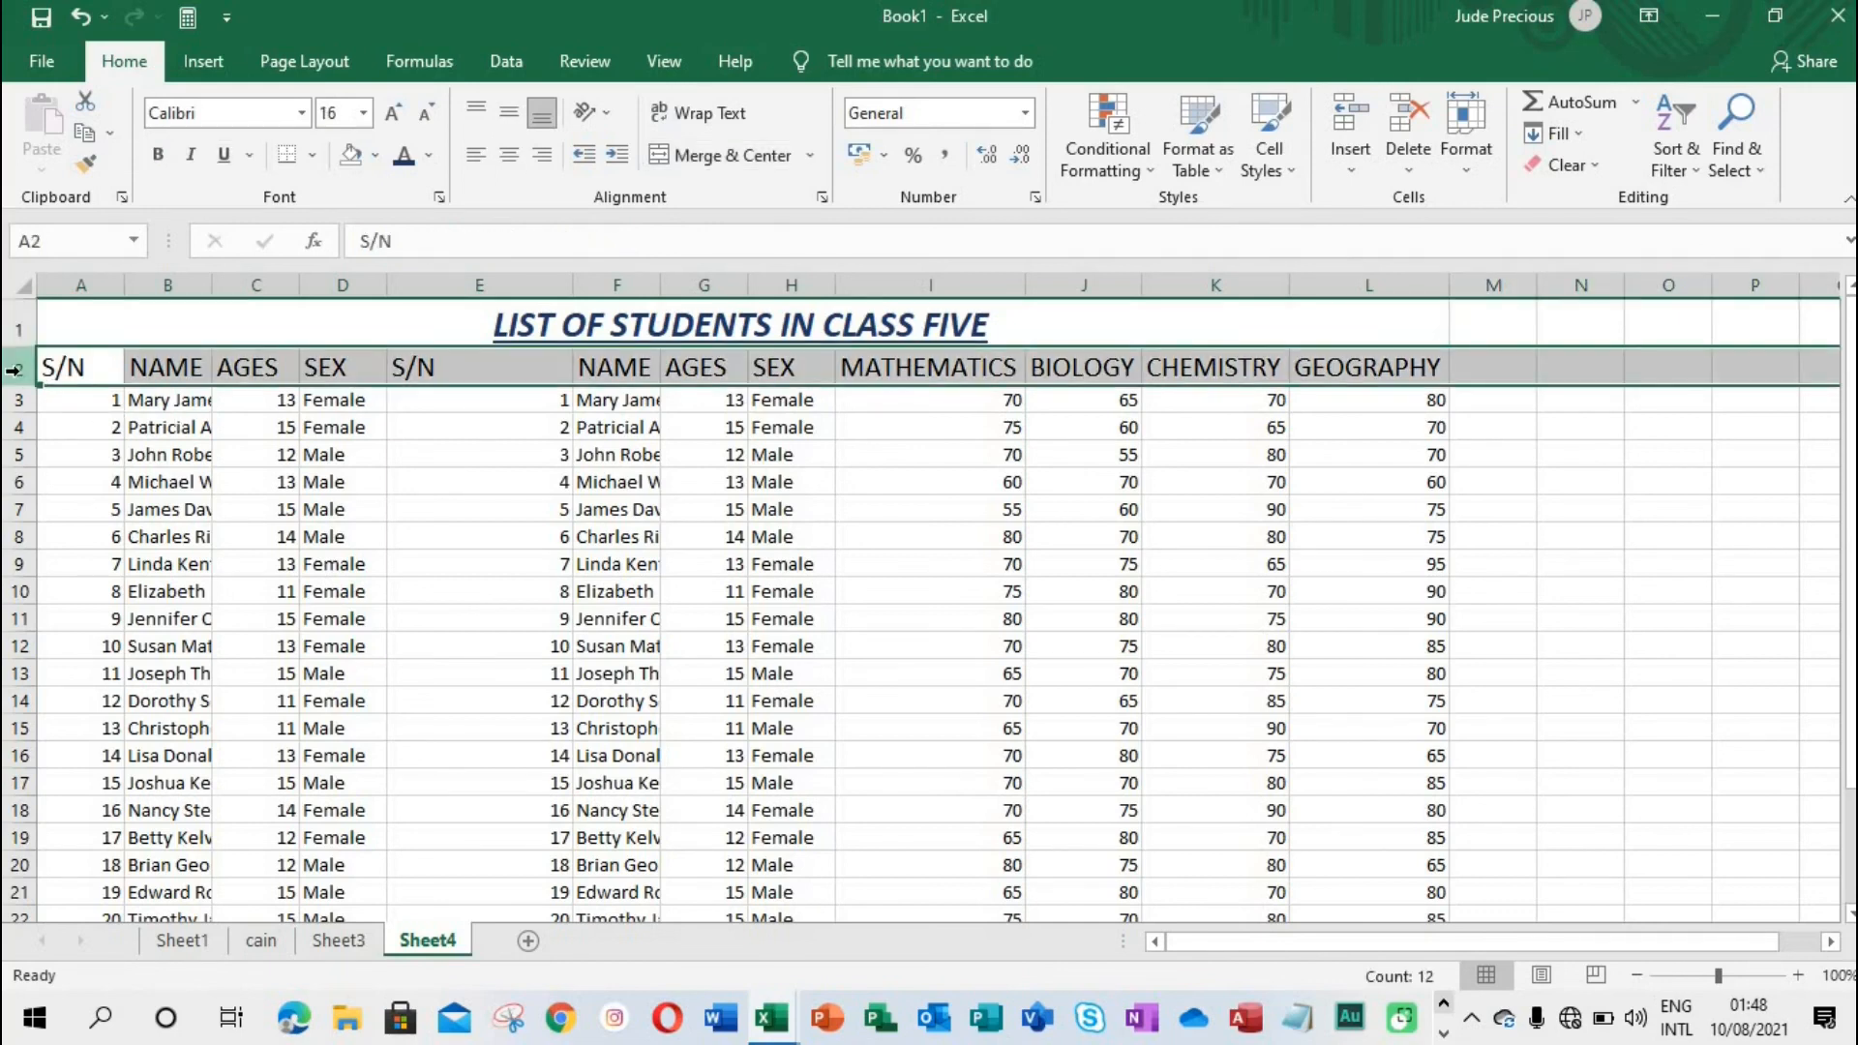
{"action": "left_click", "coordinate": [159, 155]}
{"action": "left_click", "coordinate": [191, 157]}
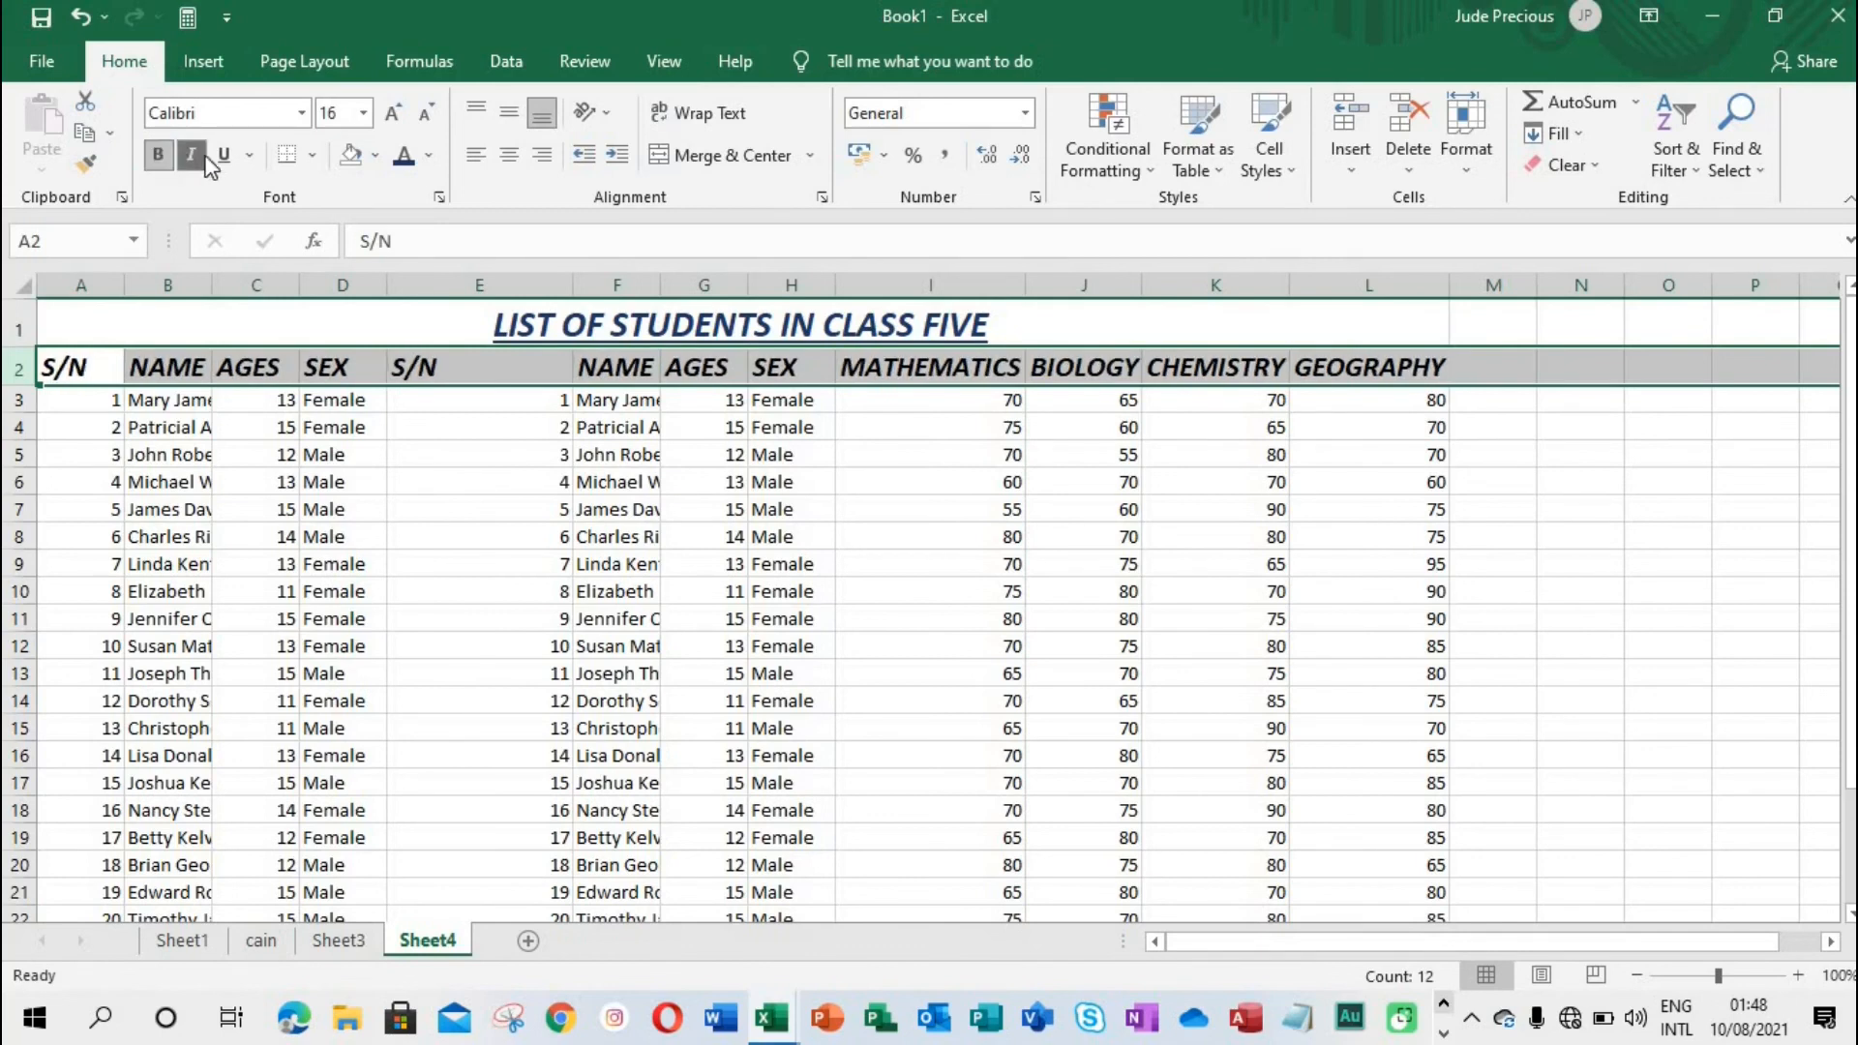
{"action": "left_click", "coordinate": [222, 157]}
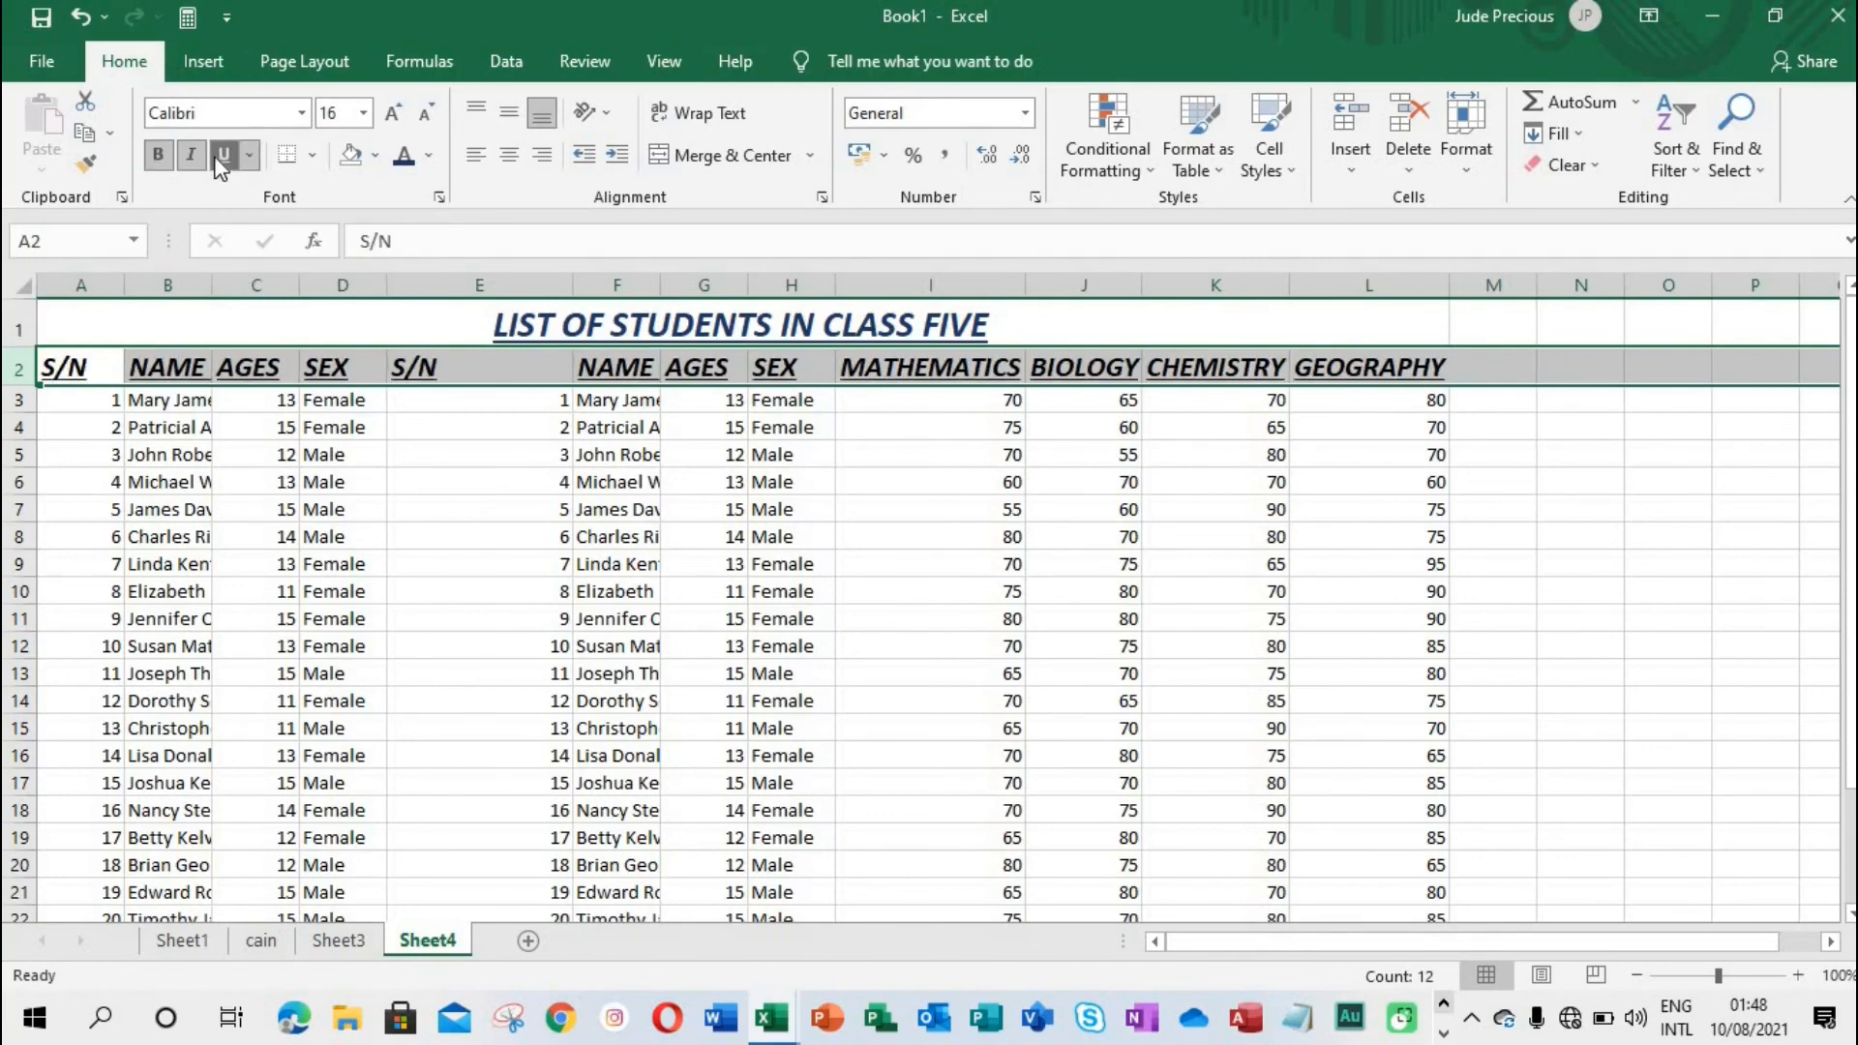
Try red text with a green fill on heading row 2, then revert to no fill and the automatic font color
{"action": "left_click", "coordinate": [429, 155]}
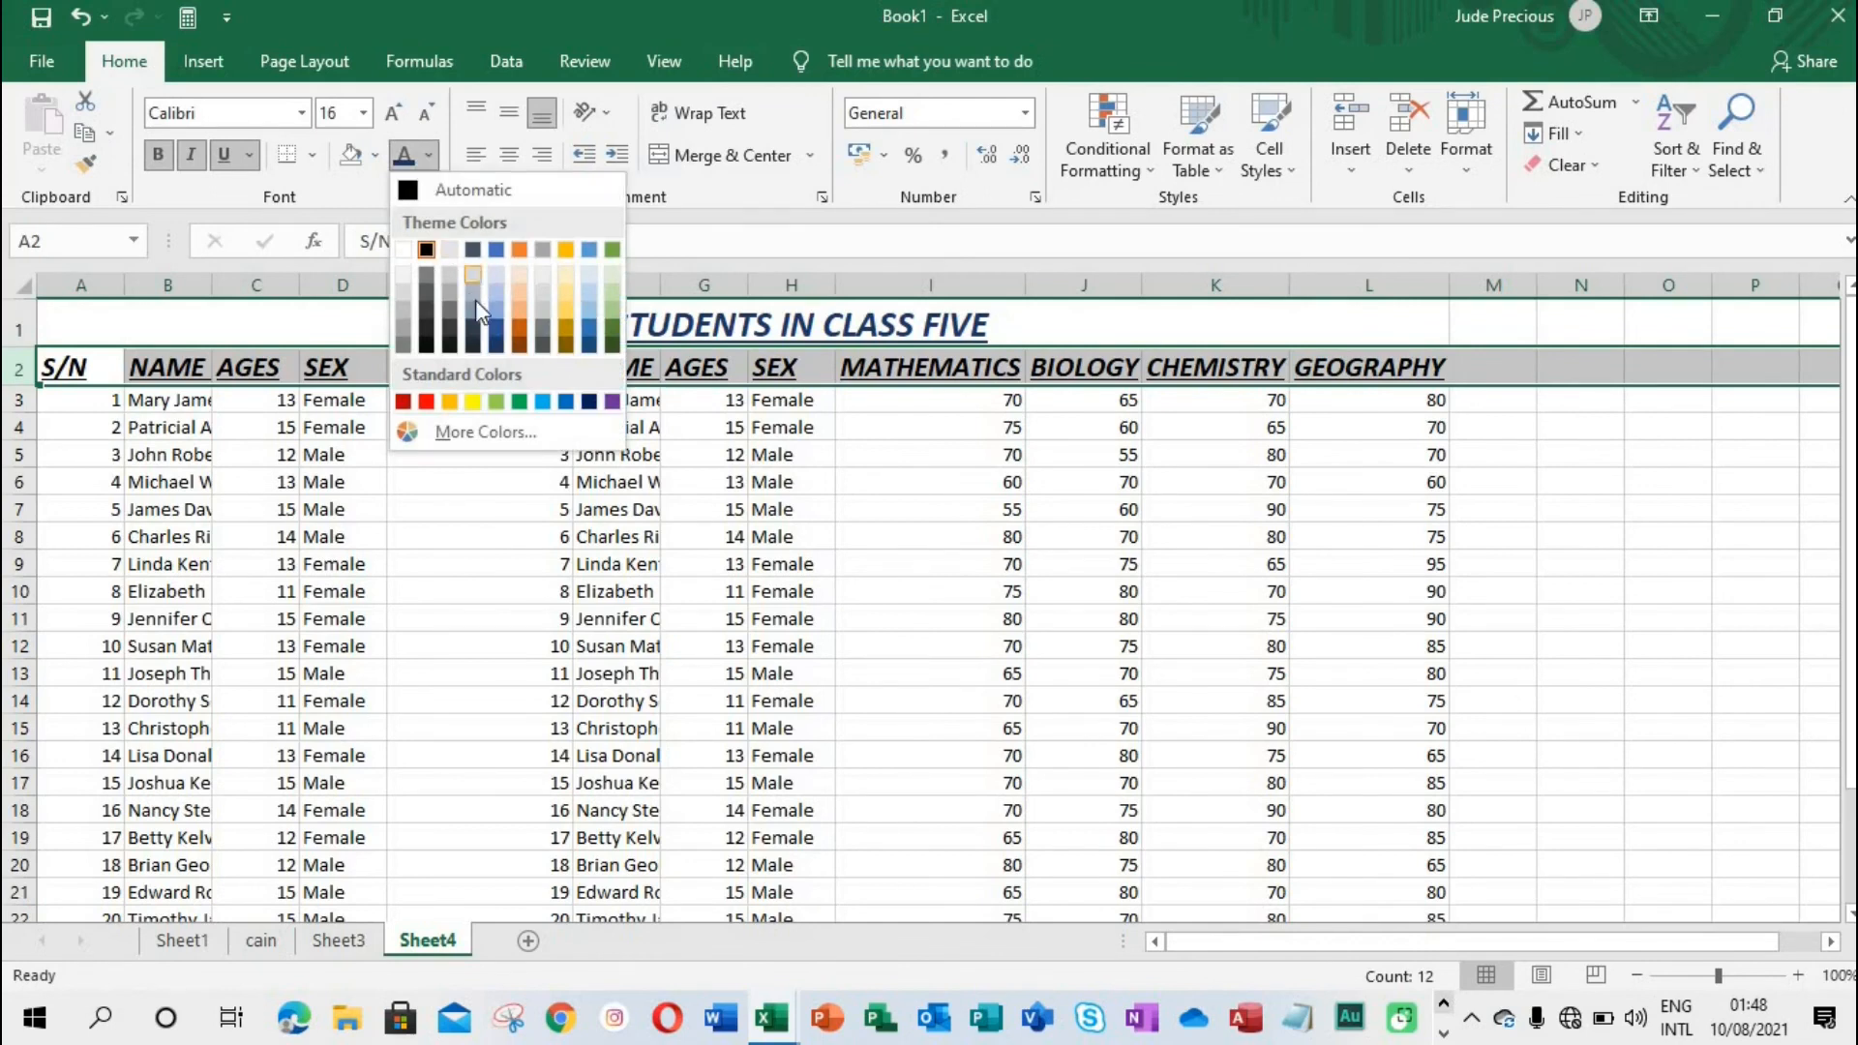
{"action": "left_click", "coordinate": [426, 401]}
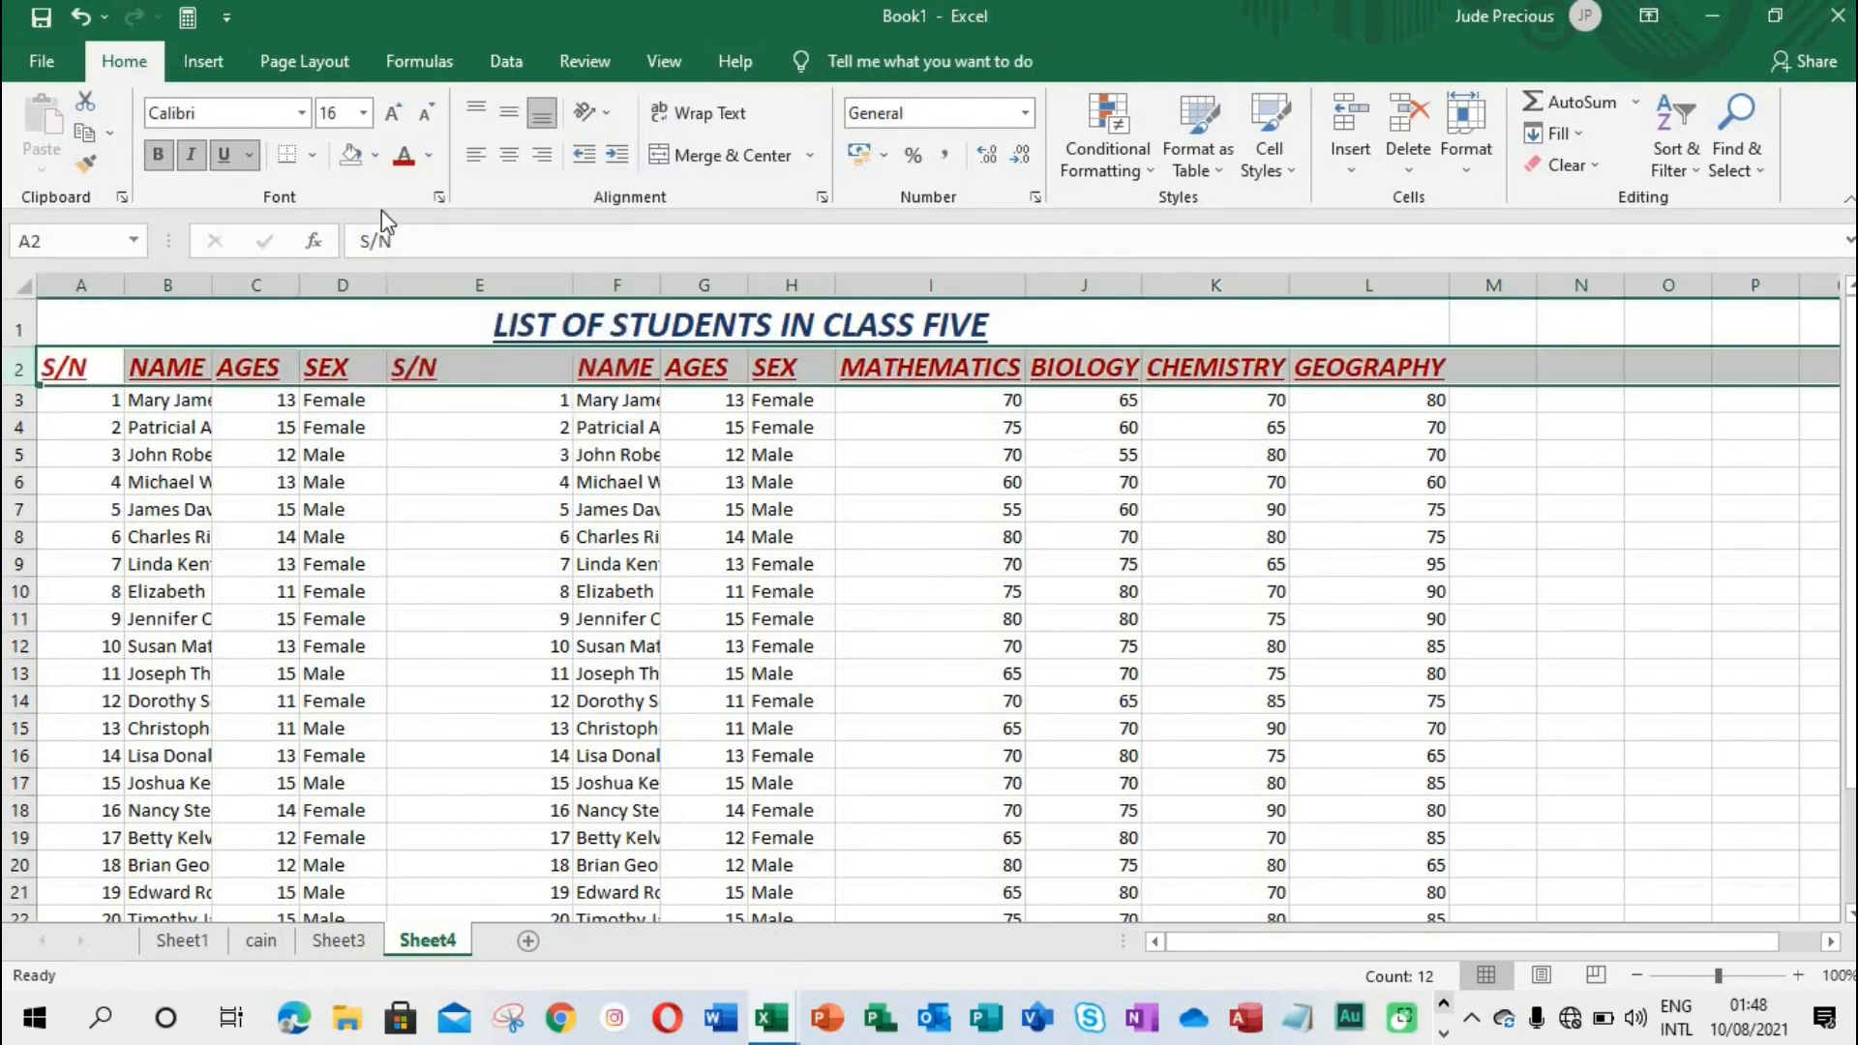
{"action": "left_click", "coordinate": [376, 155]}
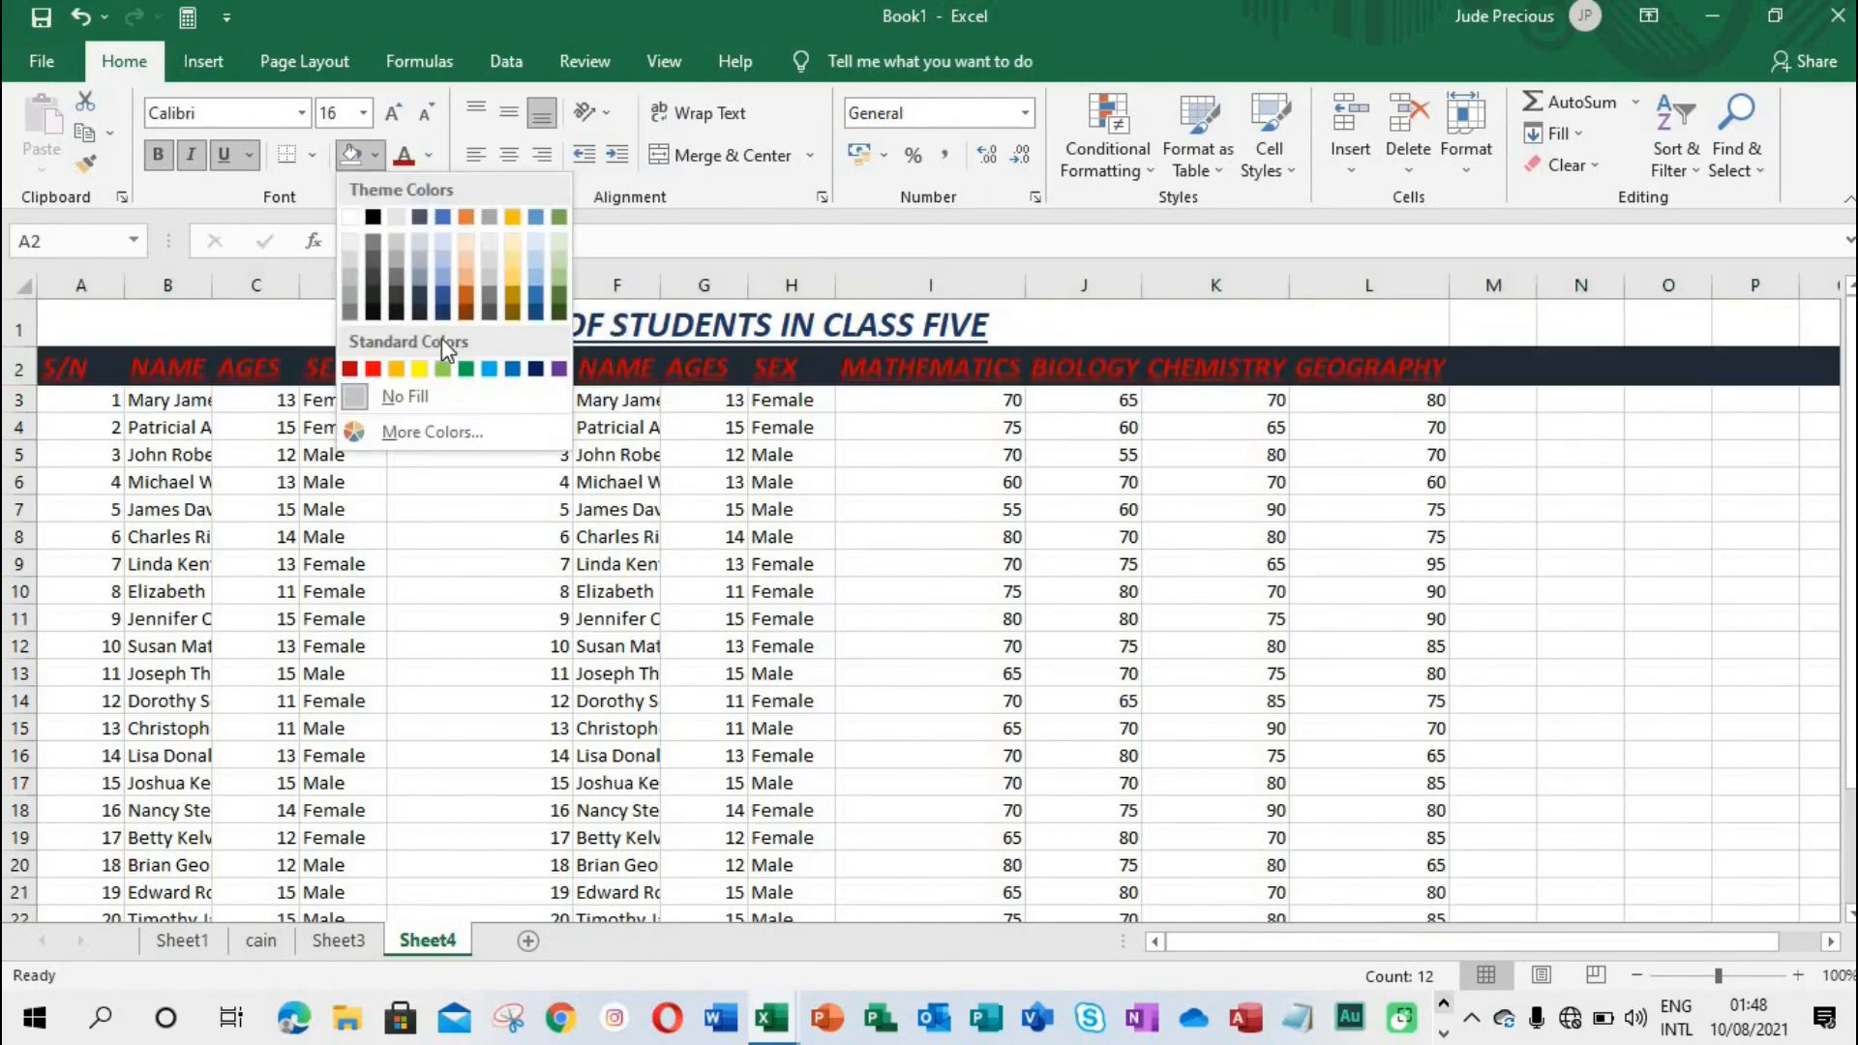
{"action": "left_click", "coordinate": [442, 369]}
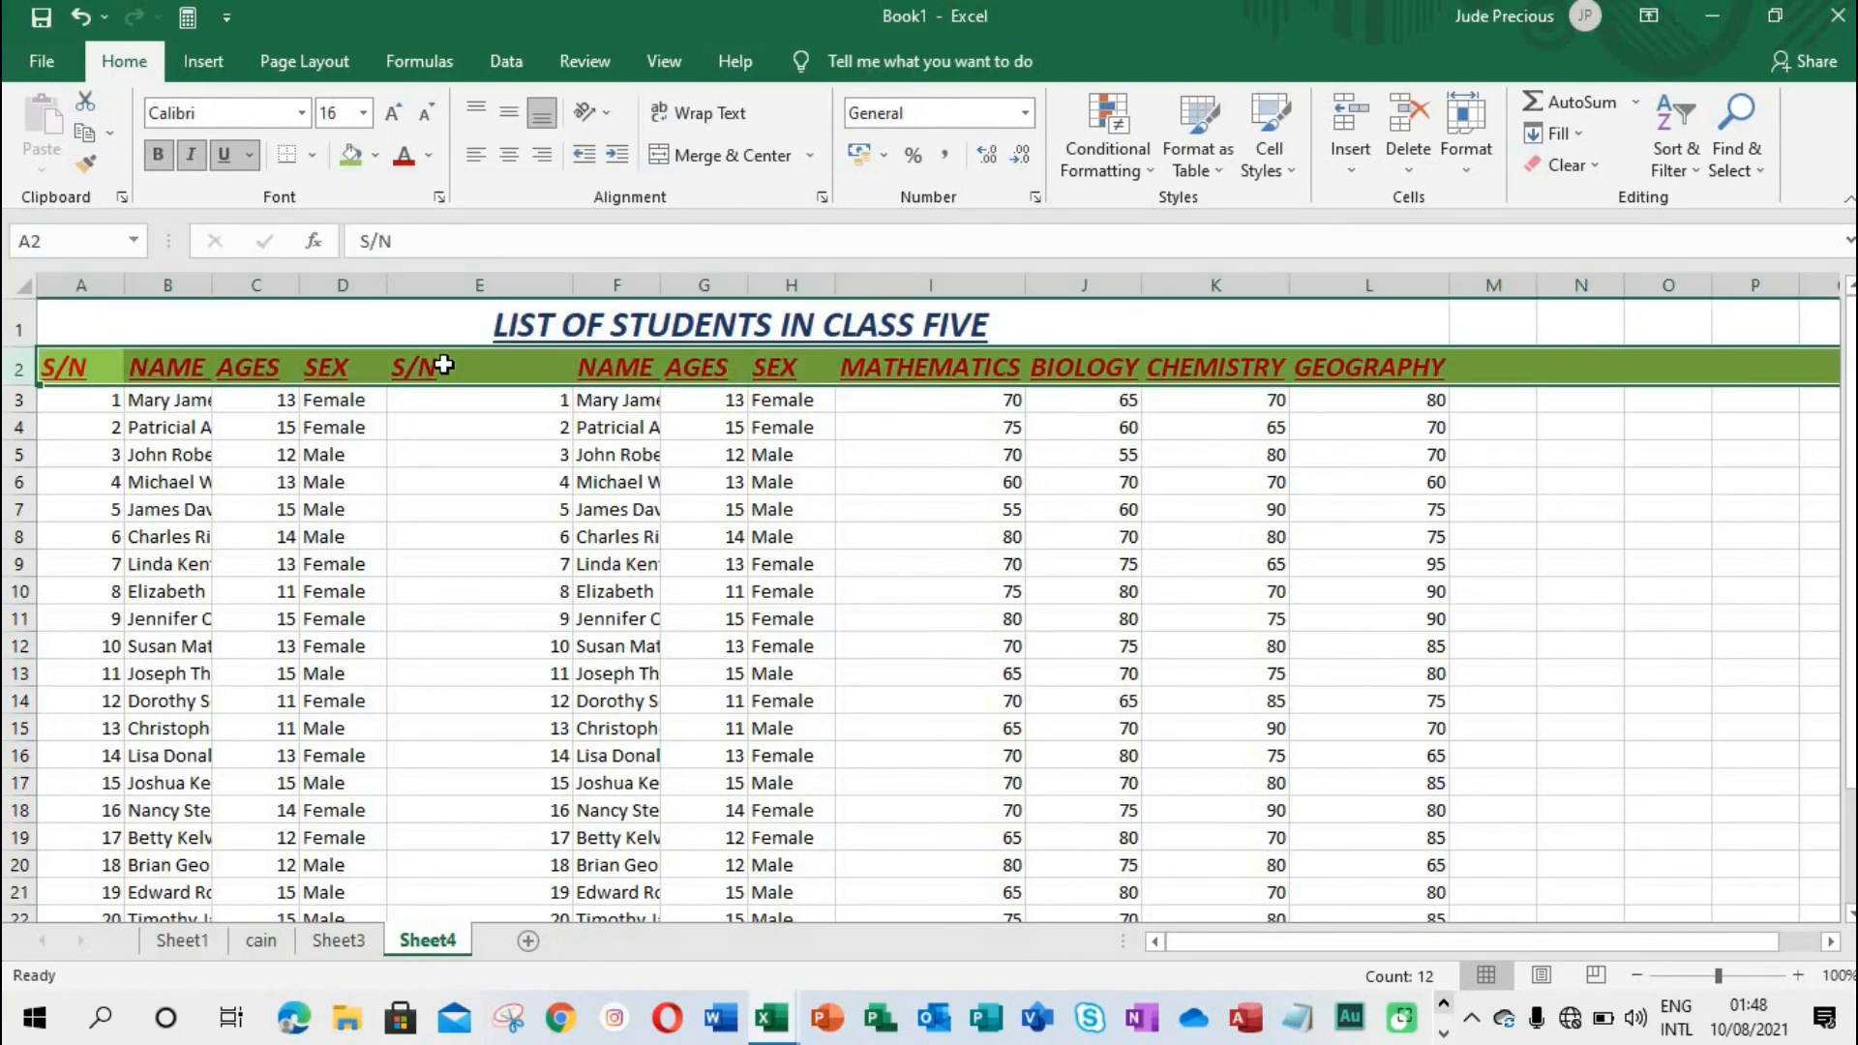
{"action": "left_click", "coordinate": [375, 155]}
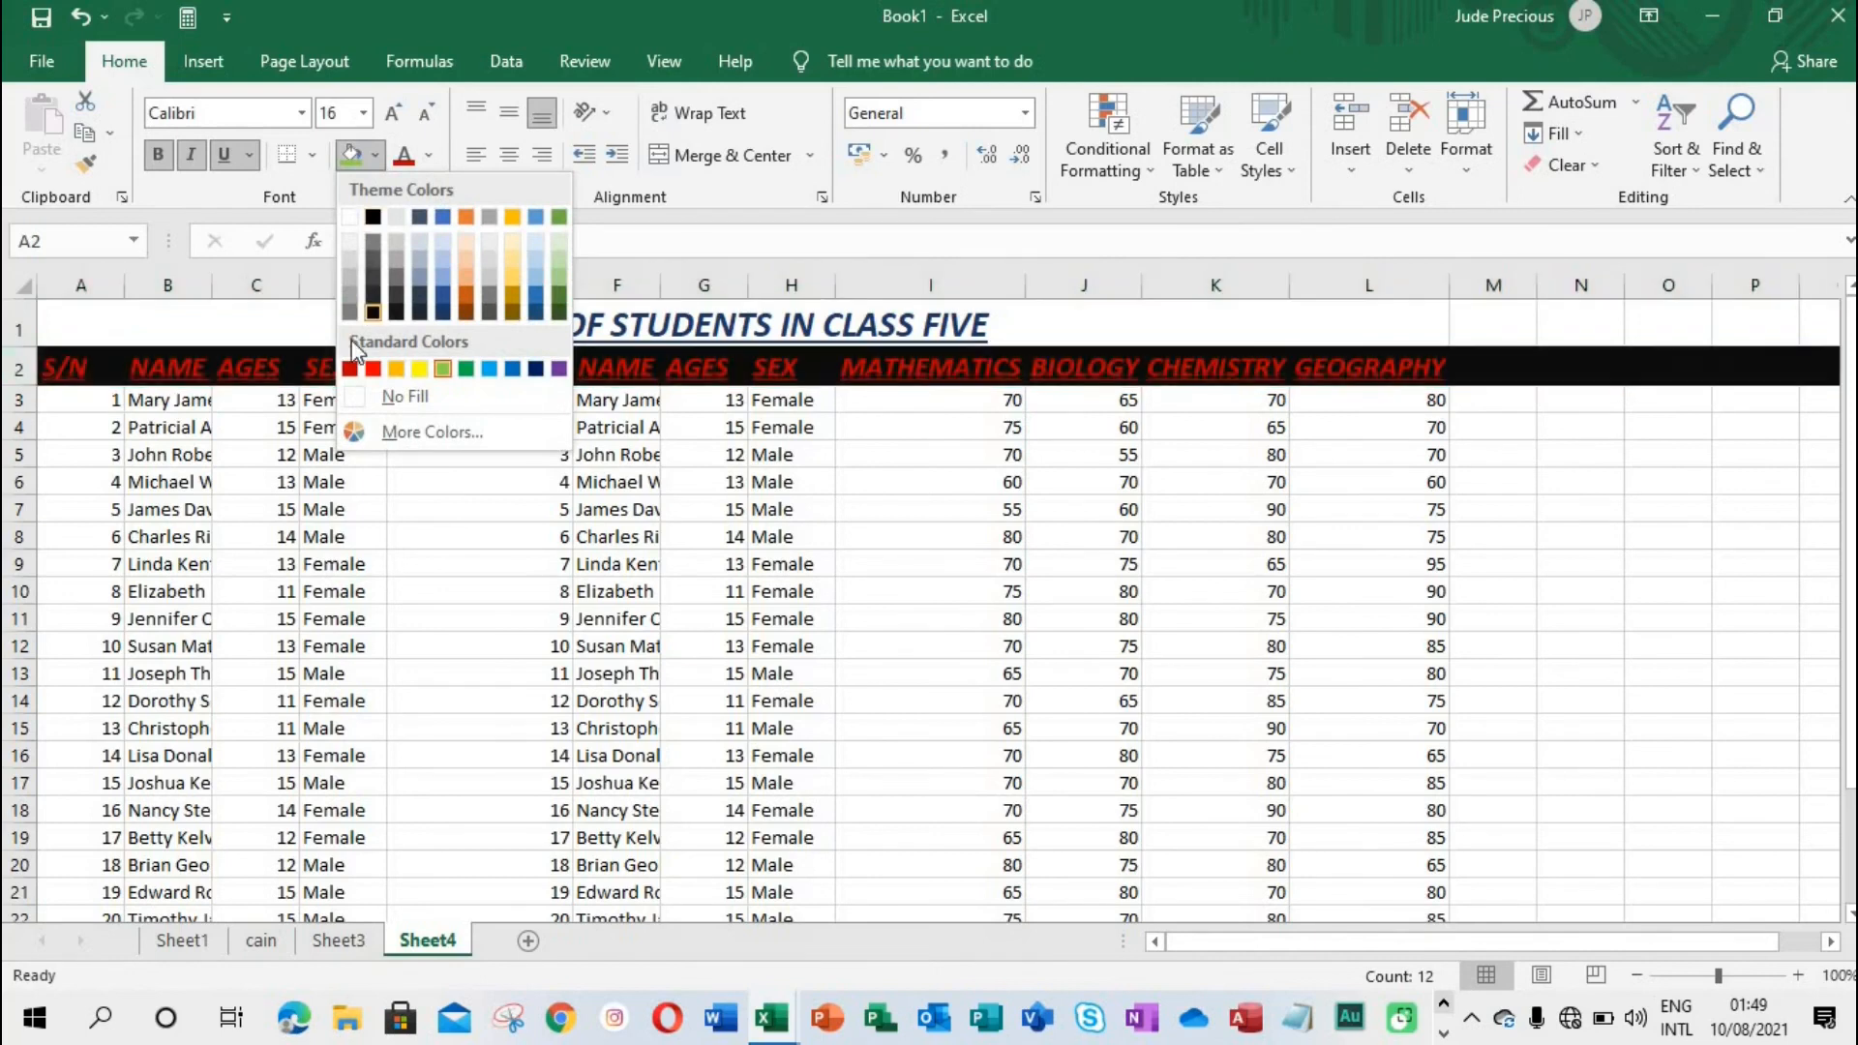
{"action": "left_click", "coordinate": [350, 397]}
{"action": "left_click", "coordinate": [430, 156]}
{"action": "left_click", "coordinate": [408, 192]}
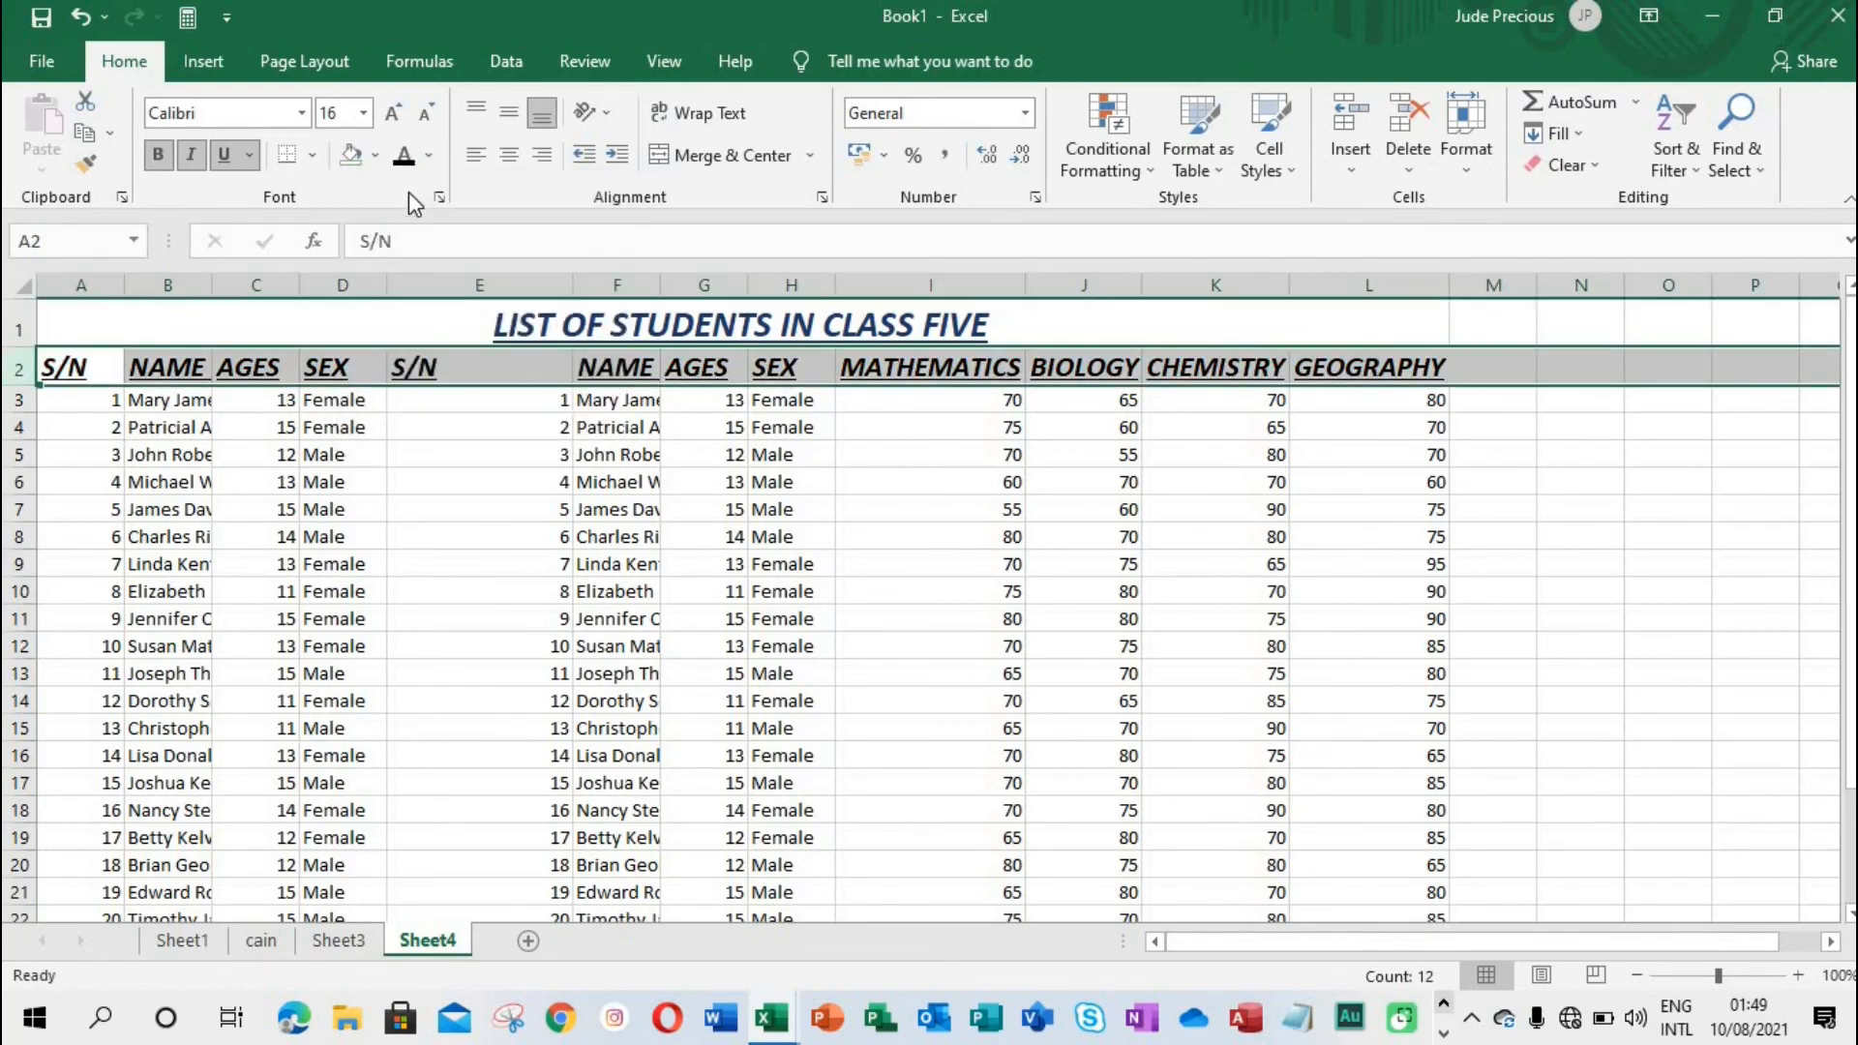
{"action": "left_click", "coordinate": [404, 412]}
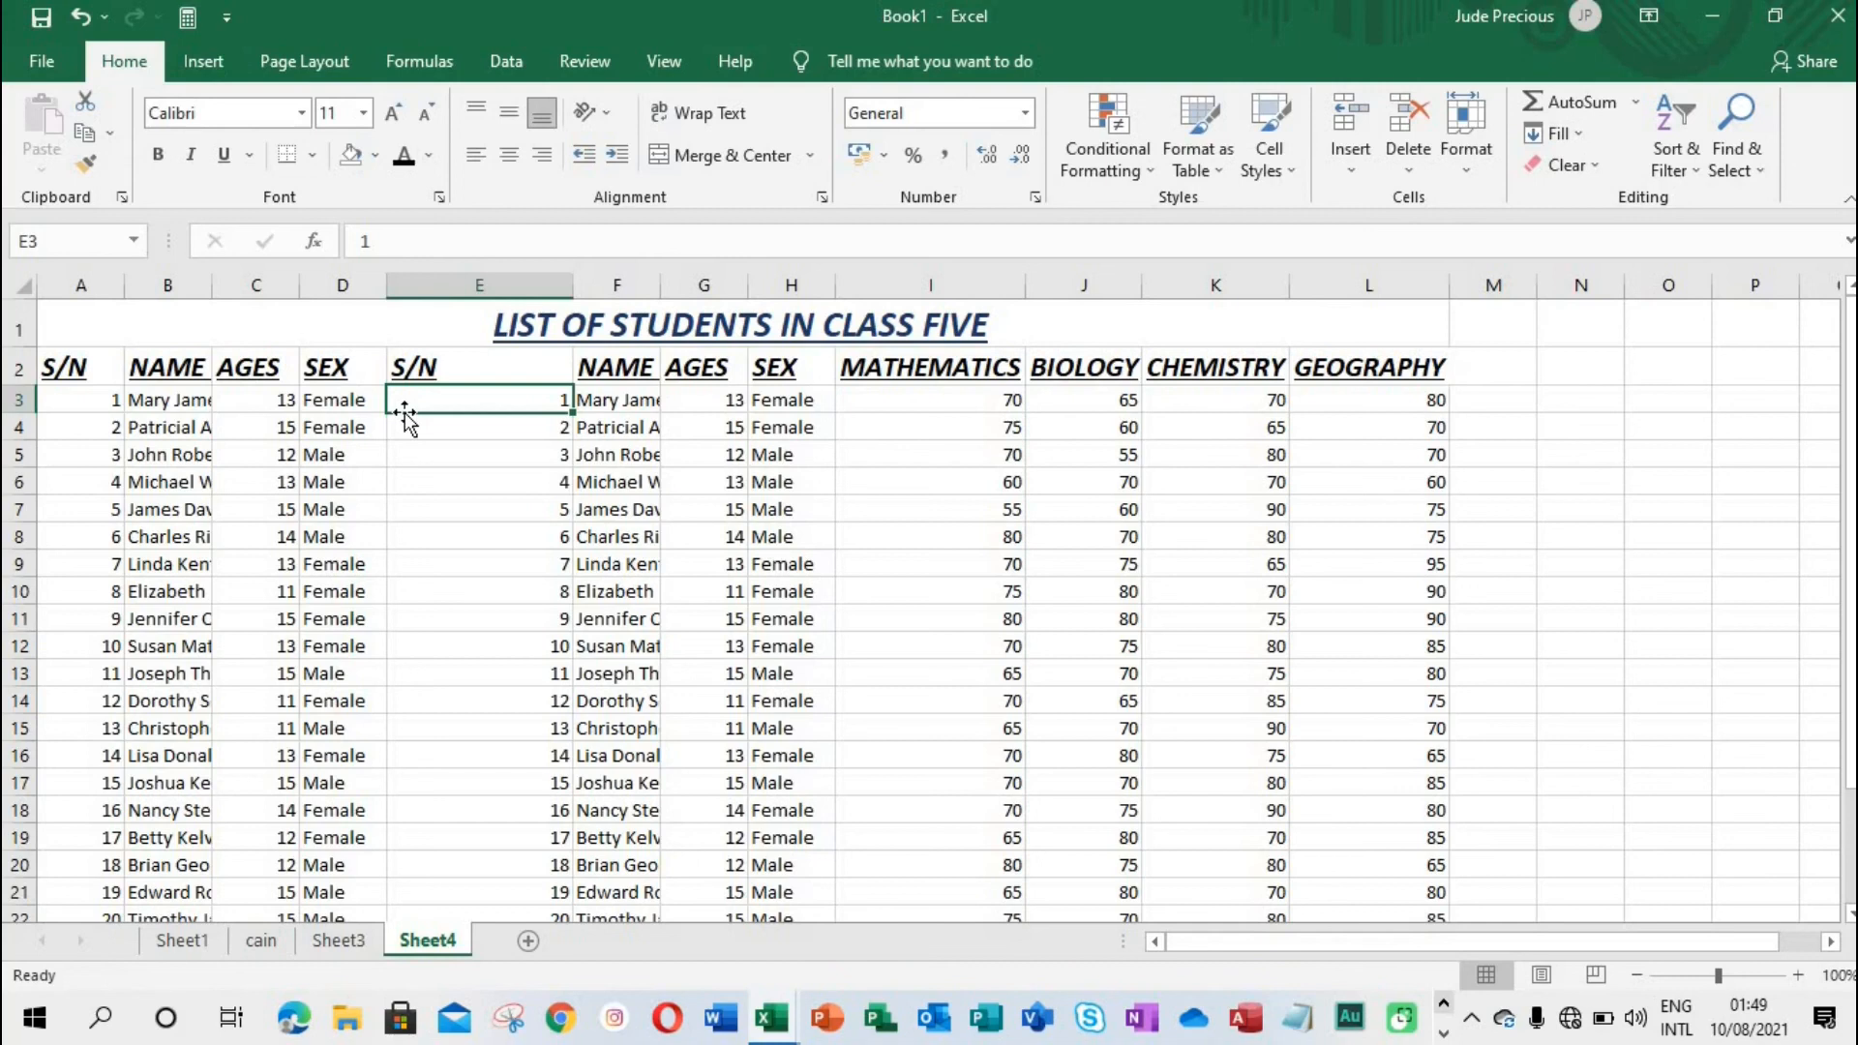
{"action": "left_click", "coordinate": [15, 399]}
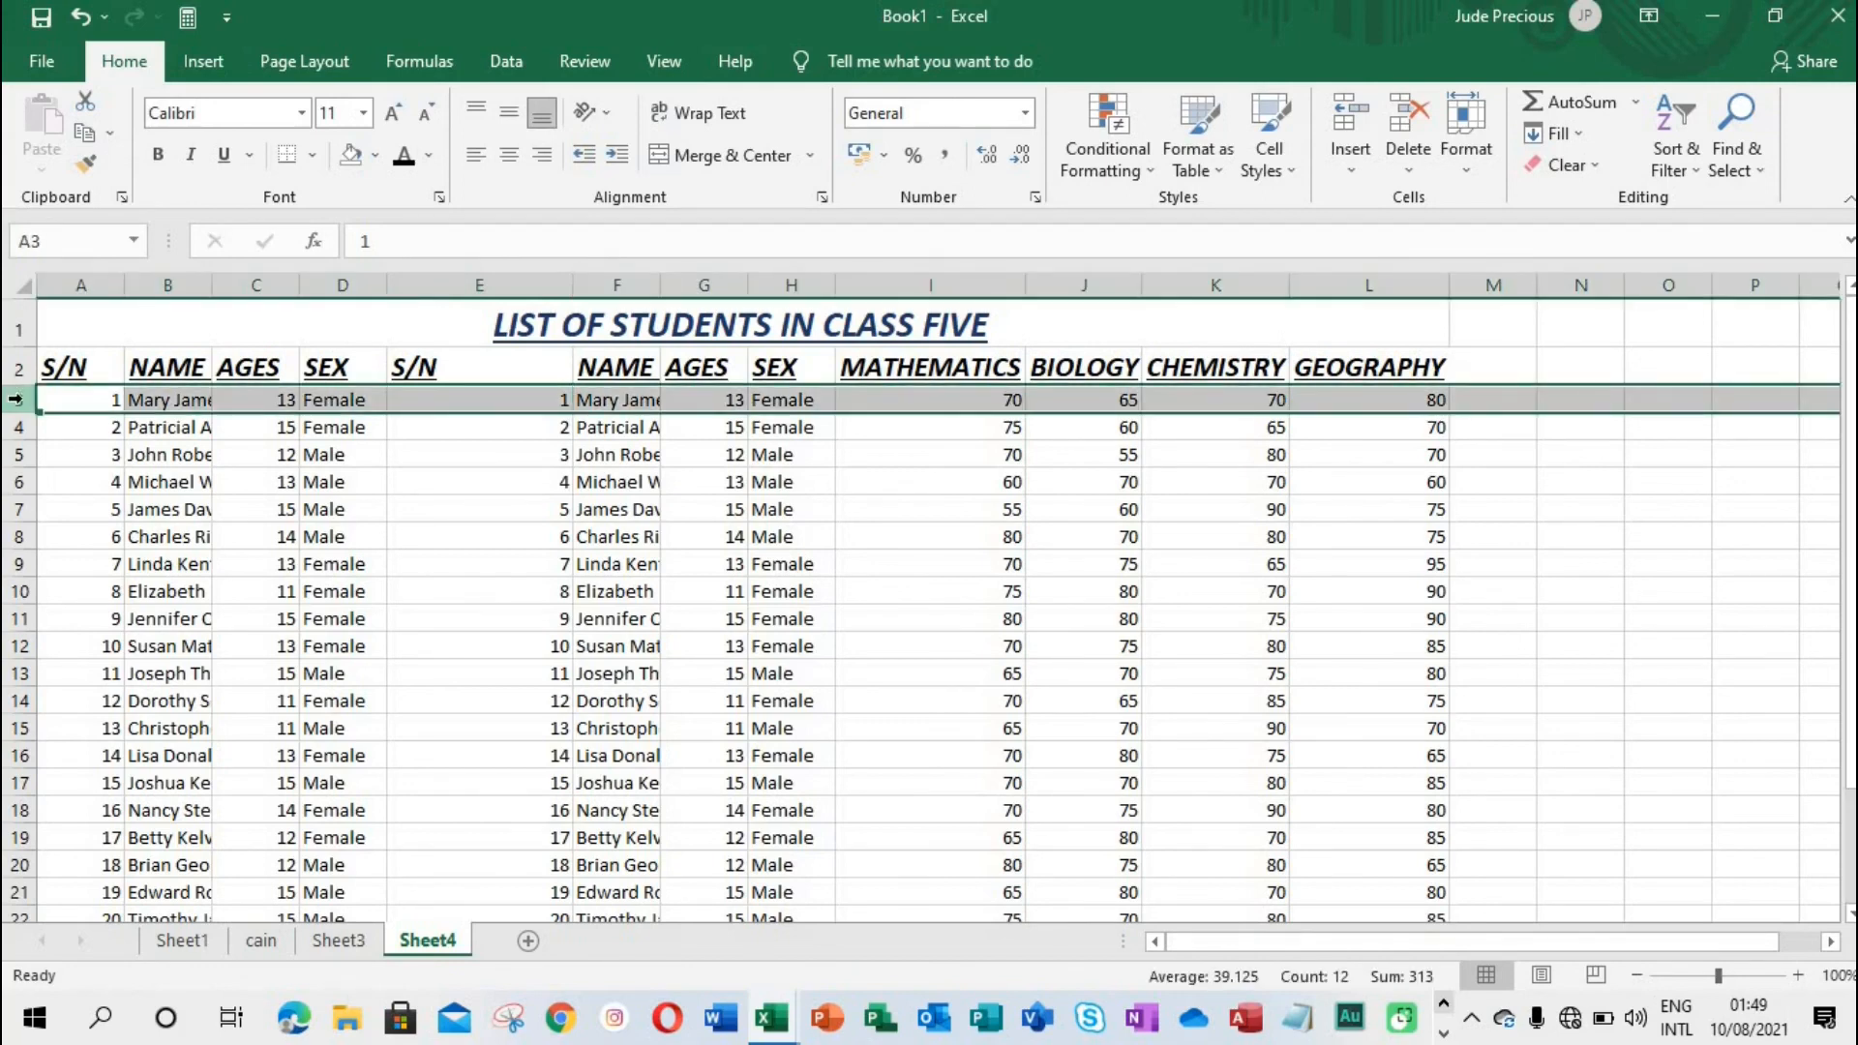
{"action": "left_click", "coordinate": [251, 454]}
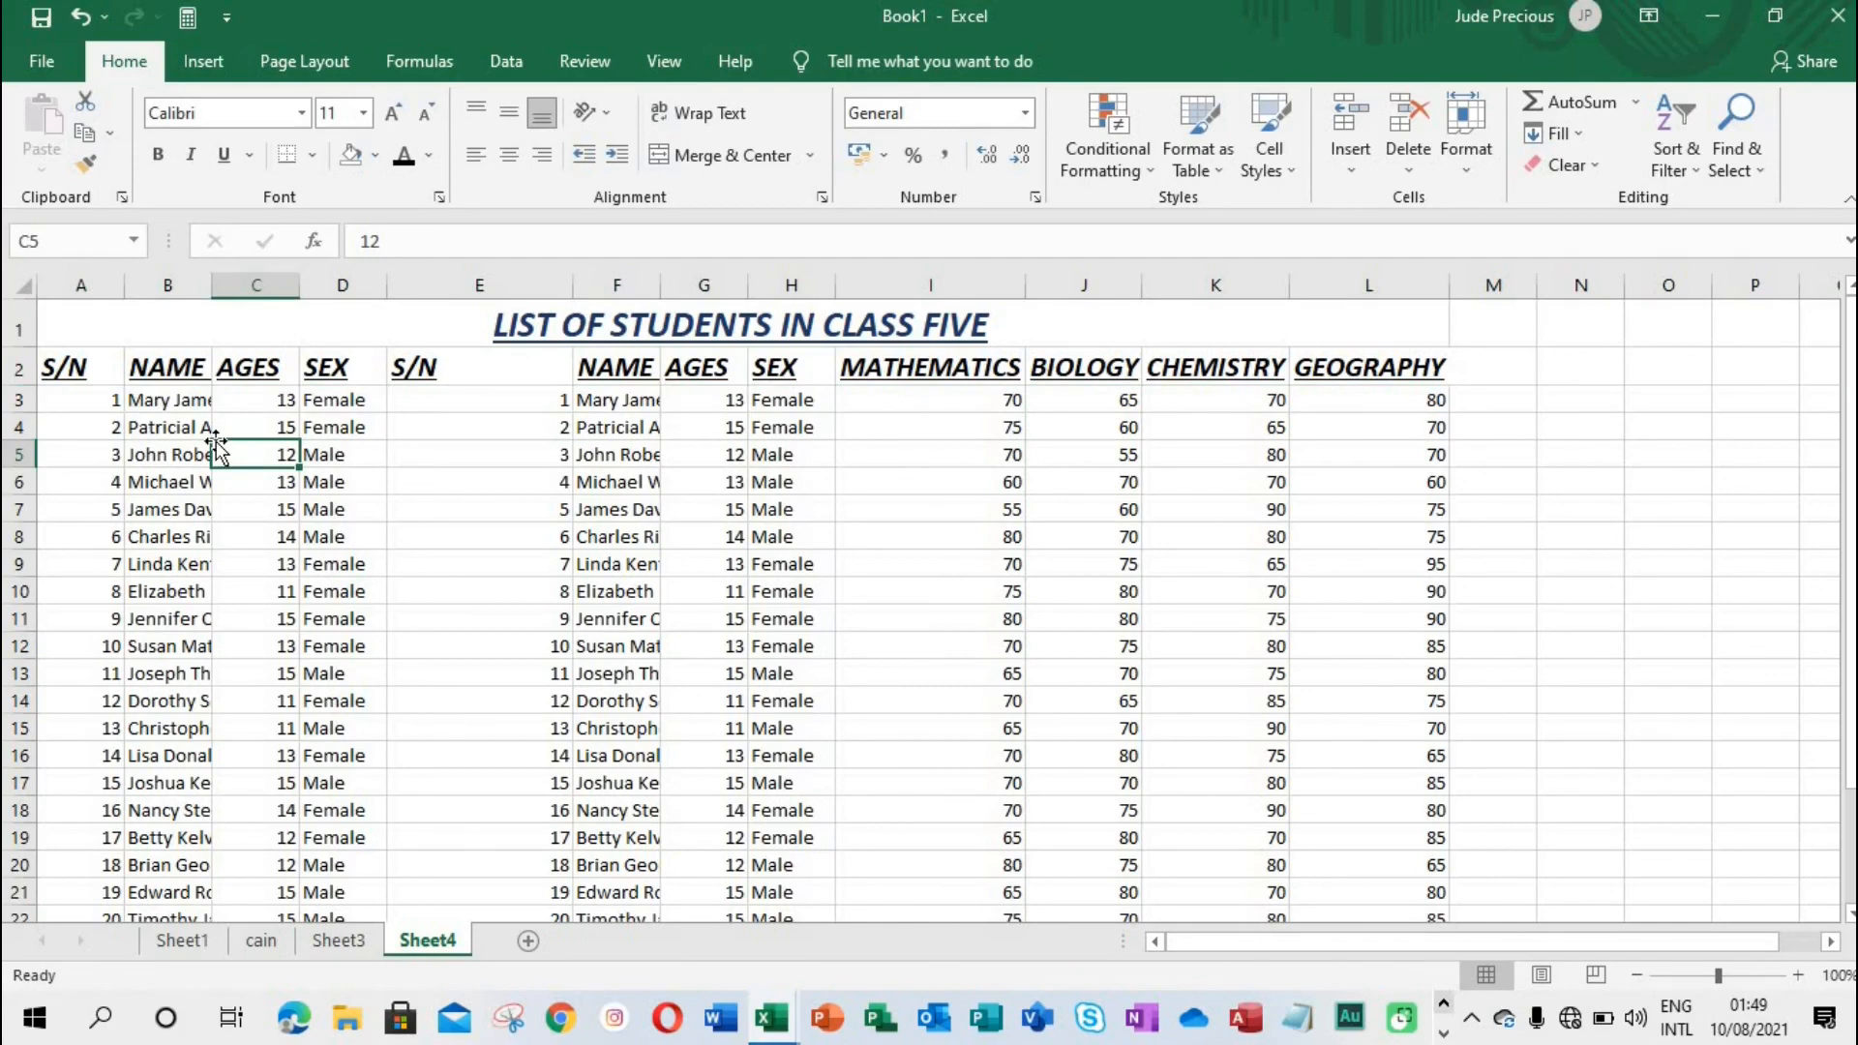